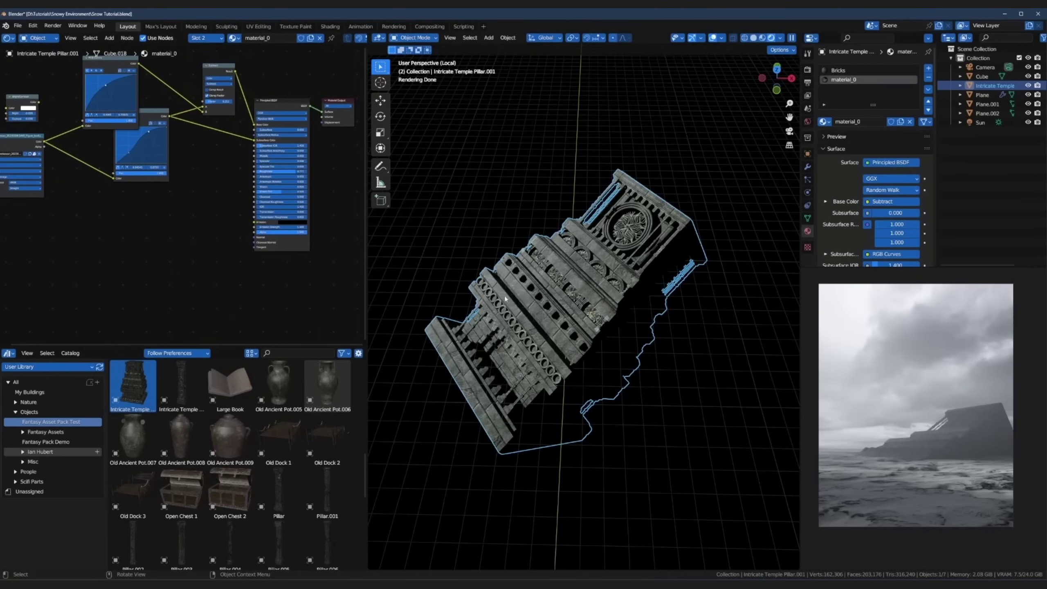
Step: Duplicate the temple pillar, flip the copy with scale Z -1, and lower it beneath the original
middle_click_drag(227, 232, 252, 259)
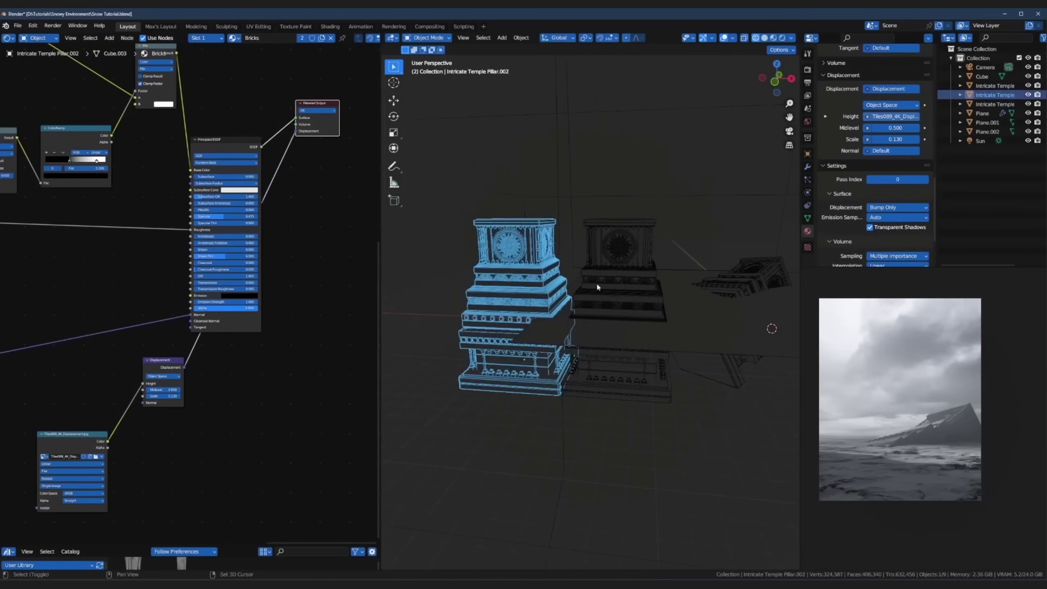
key("shift+d")
key("s")
key("z")
key("minus")
key("1")
key("Return")
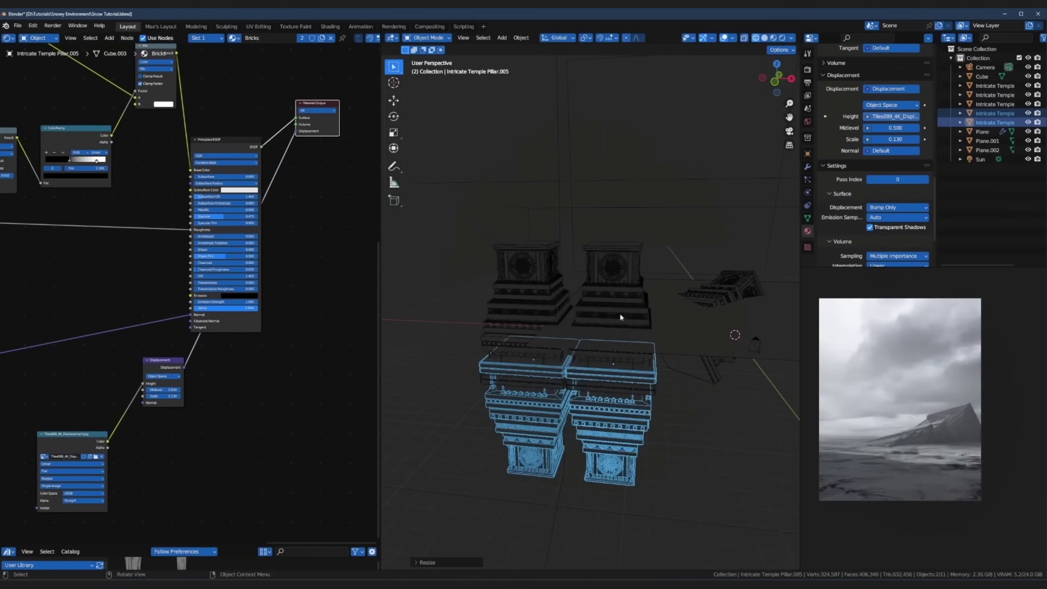
key("g")
key("z")
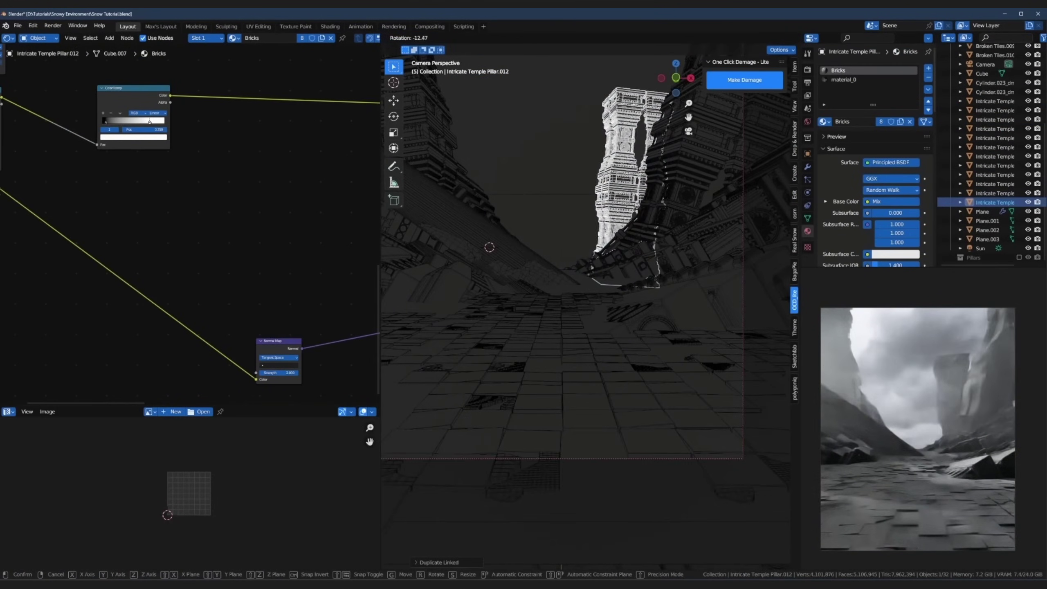
Step: Trackball-rotate another pillar so it tilts at an angle
key("r")
key("Return")
key("r")
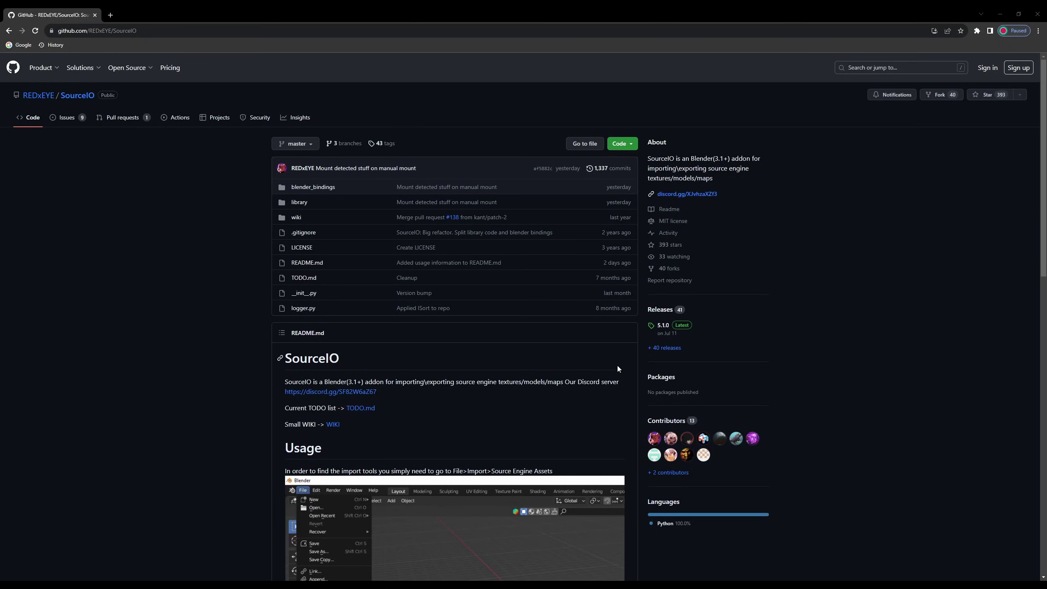
Step: Show SourceIO's Code download options, then scroll the Distribute Objects thread to its .py downloads
left_click(628, 144)
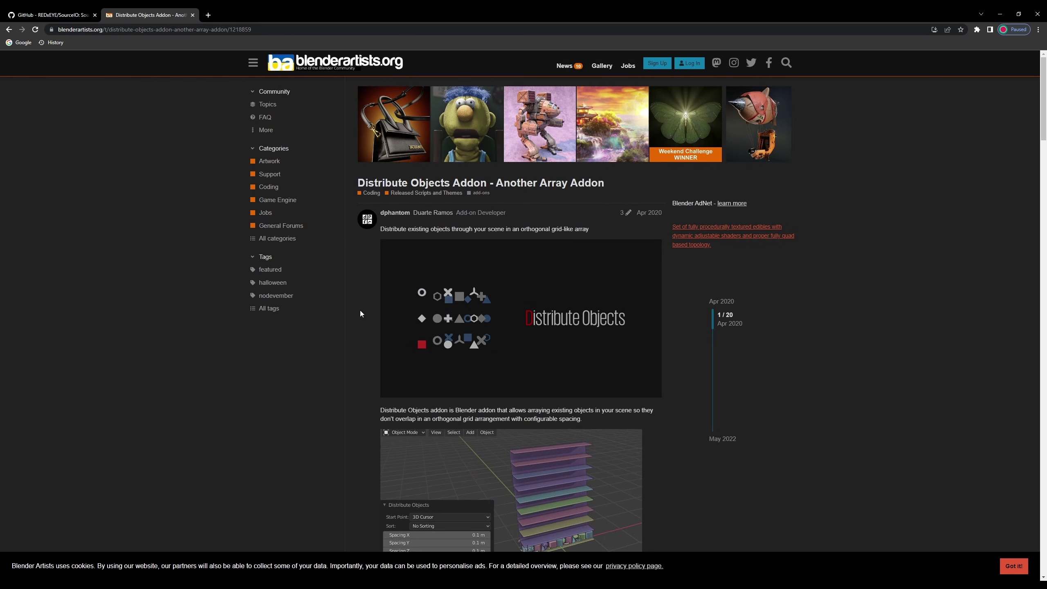
scroll(361, 312, "down", 5)
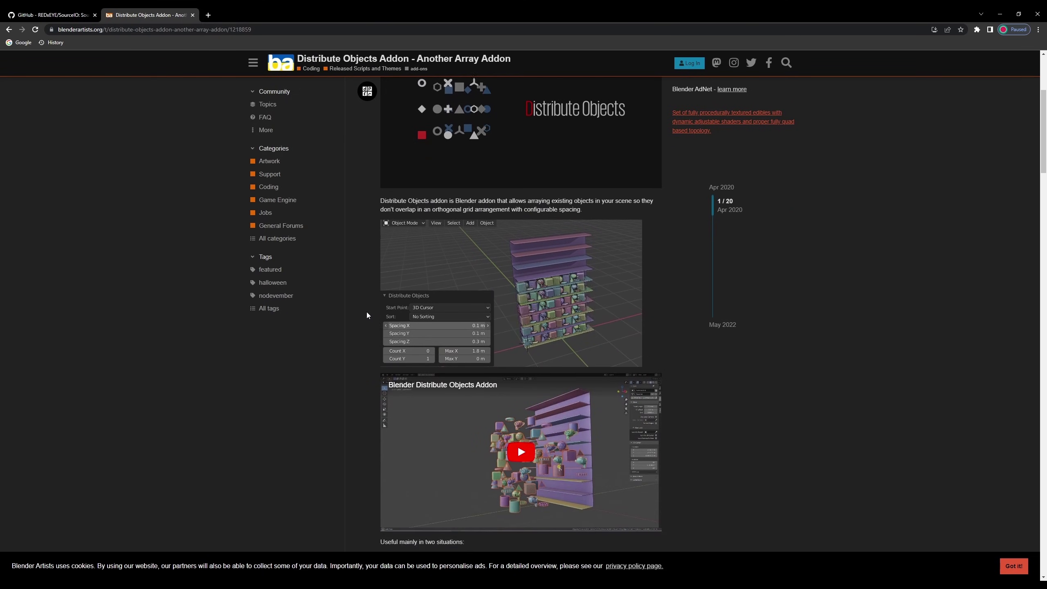
scroll(367, 315, "down", 9)
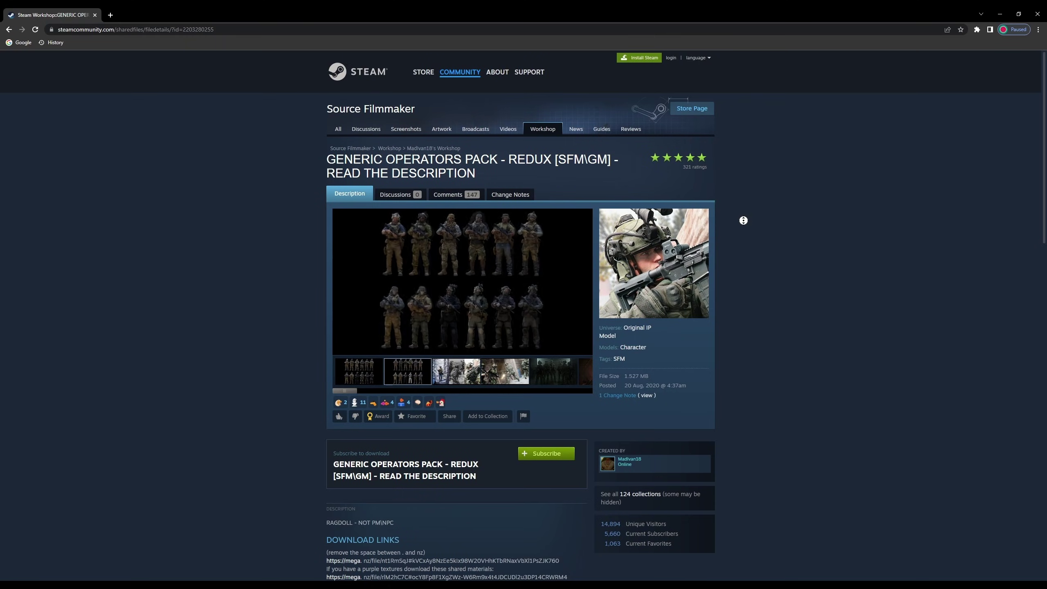
Step: Copy the GENERIC OPERATORS PACK's first mega.nz download link for use in a new tab
scroll(743, 228, "down", 2)
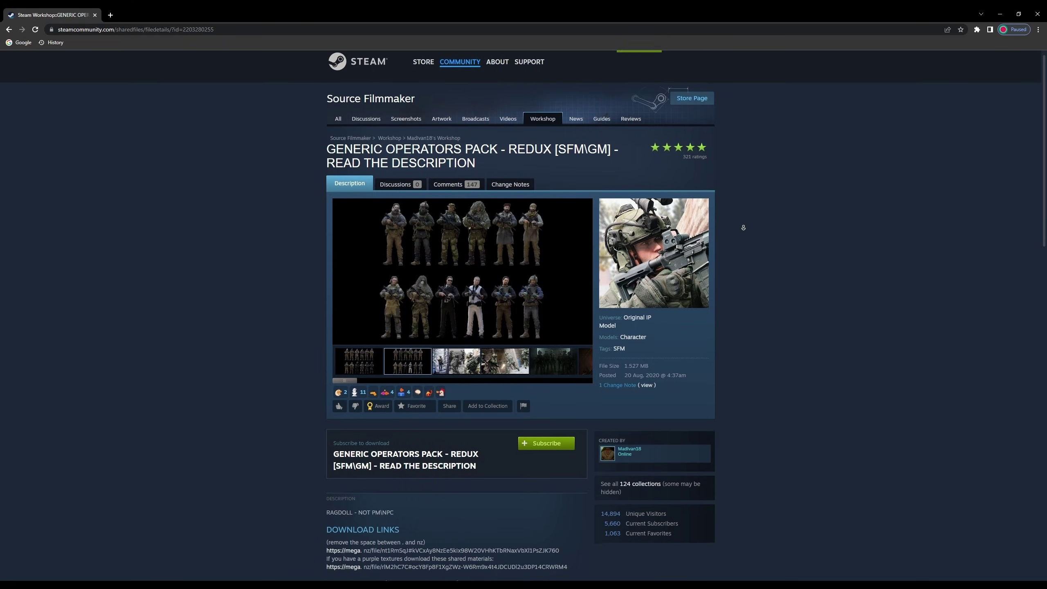
scroll(743, 231, "down", 3)
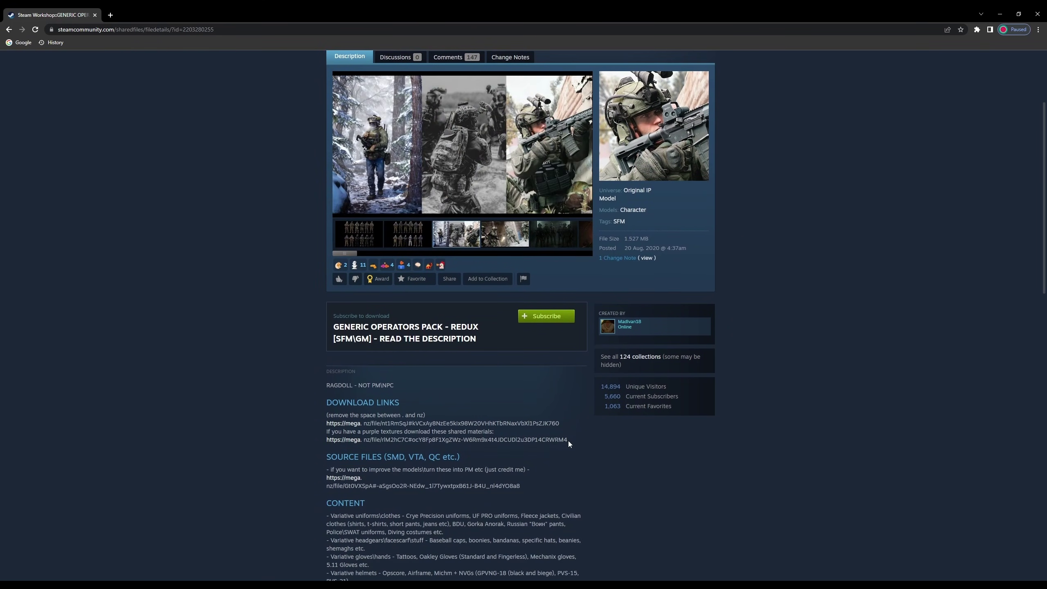
mouse_move(568, 440)
left_mouse_down()
mouse_move(351, 415)
mouse_move(321, 395)
mouse_move(424, 424)
mouse_move(560, 424)
left_mouse_up()
left_click(317, 404)
right_click(540, 424)
left_click(559, 434)
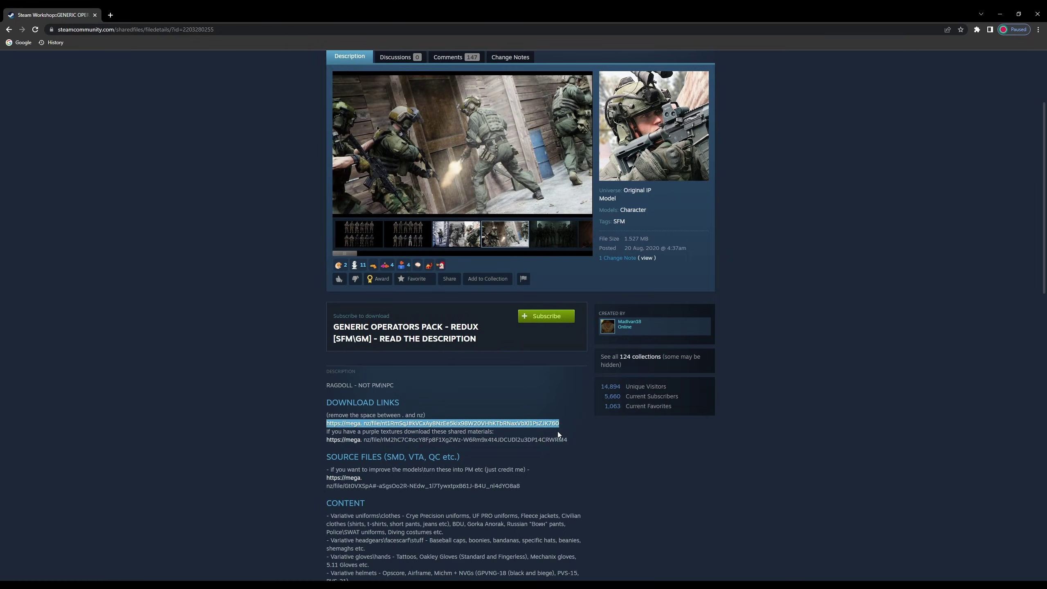
left_click(110, 15)
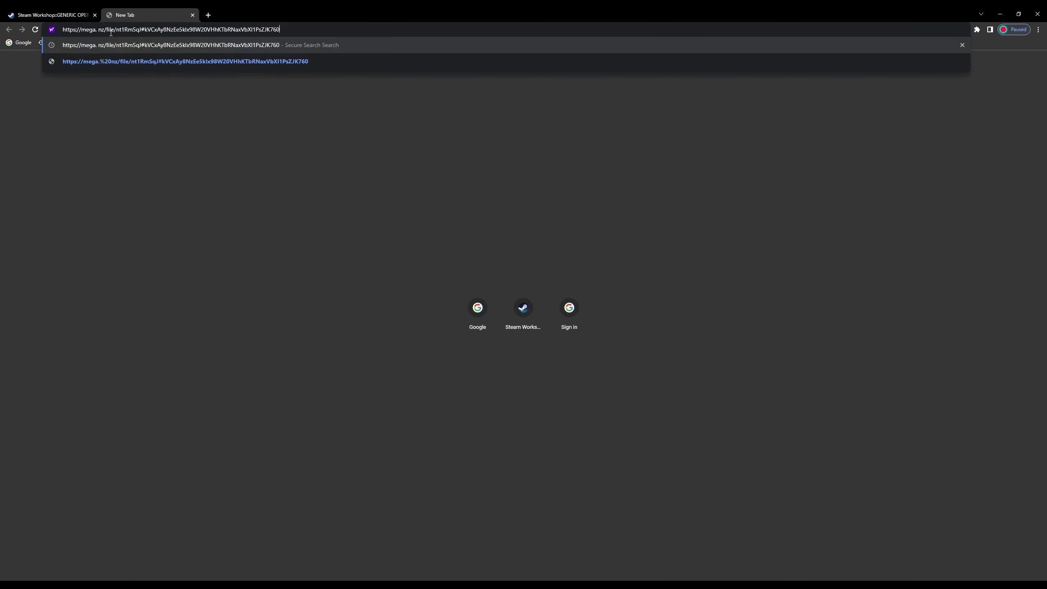
Step: Load the GenericOps_August MEGA page from the pasted link, minus its stray space
key("Return")
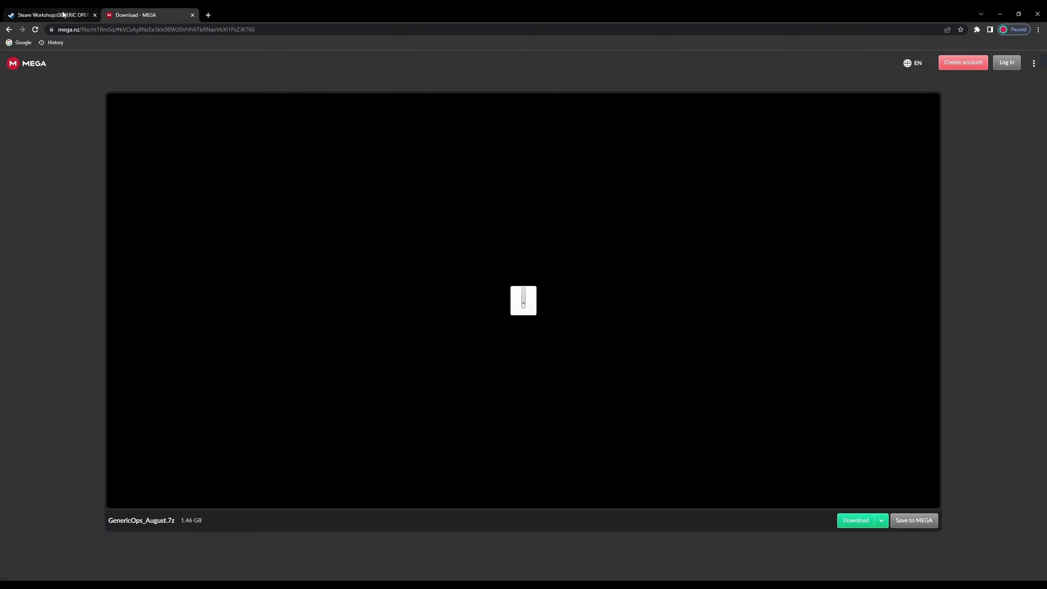
Step: Copy the second mega link and load the SWBF2_SharedMaterials page in another tab
left_click(51, 15)
left_click_drag(568, 440, 326, 441)
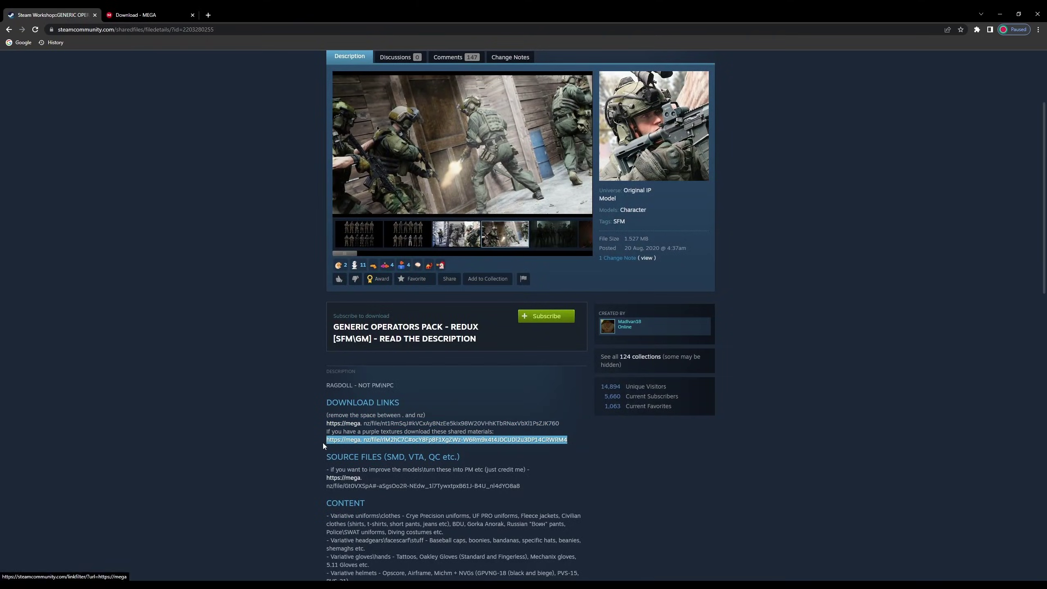
right_click(383, 442)
left_click(399, 449)
key("ctrl+t")
key("ctrl+v")
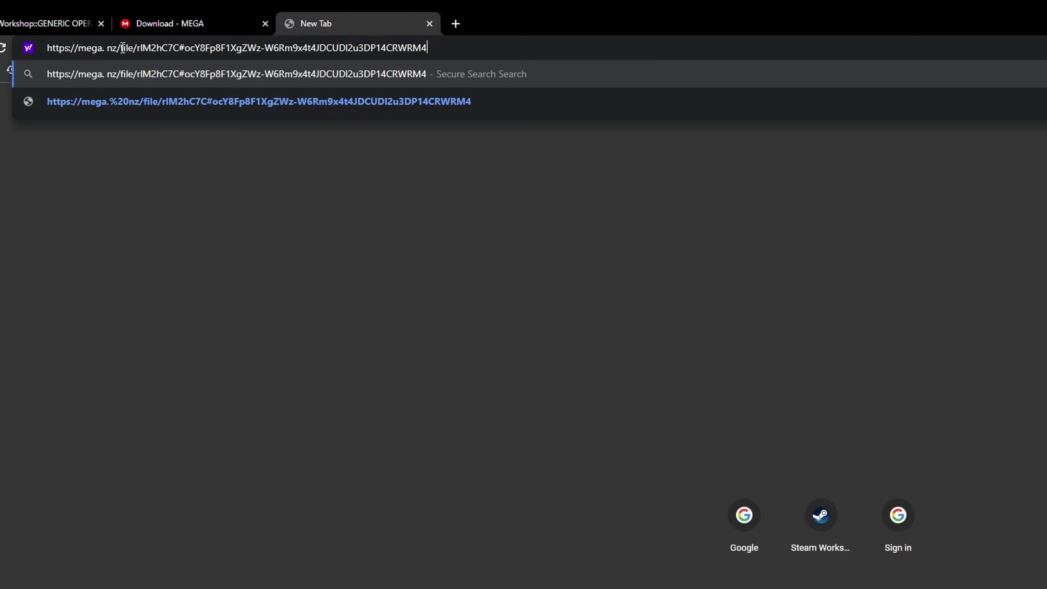
key("BackSpace")
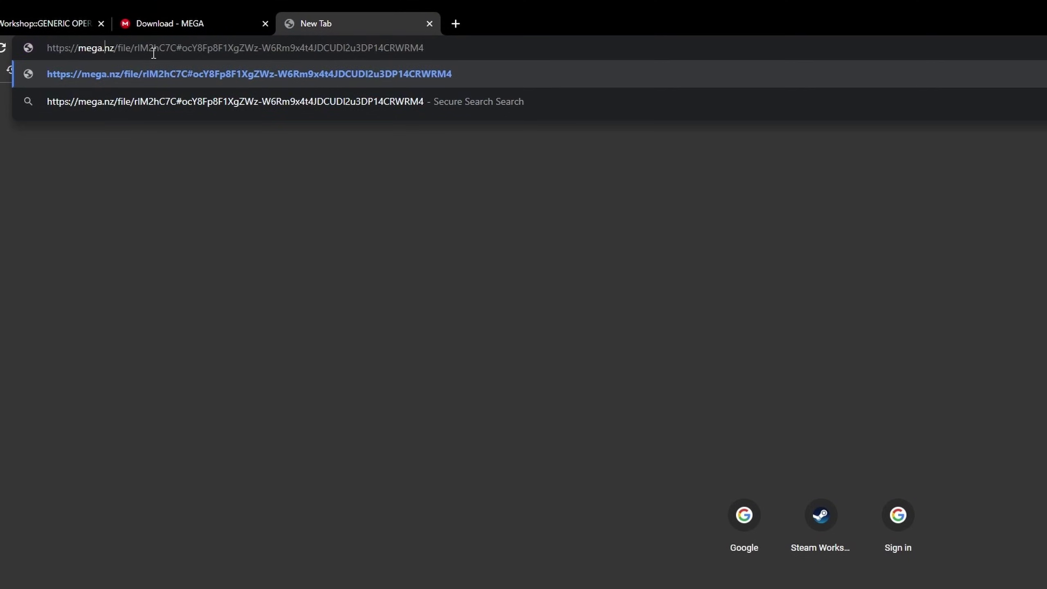
key("Return")
Step: Start downloading SWBF2_SharedMaterials.7z and GenericOps_August.7z
left_click(860, 520)
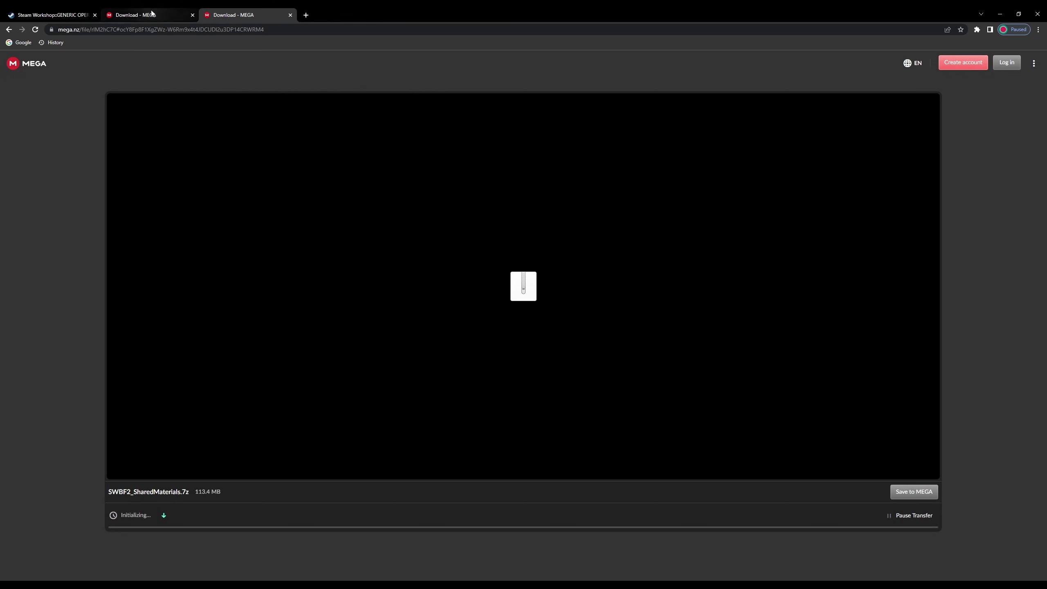
left_click(152, 14)
left_click(860, 519)
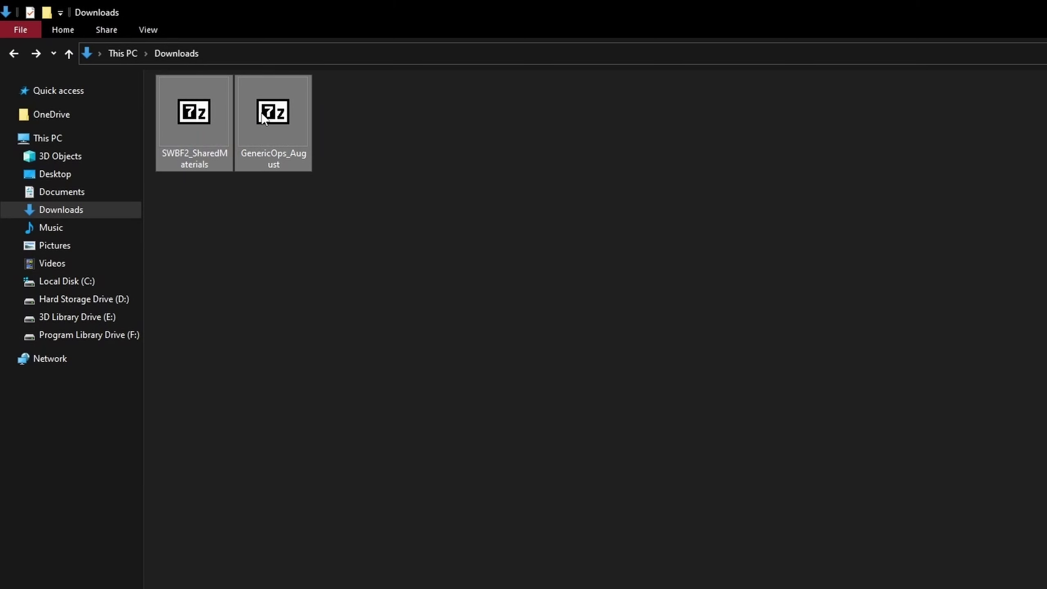
Step: Extract the downloaded archive into its own folder with 7-Zip
right_click(262, 112)
mouse_move(244, 156)
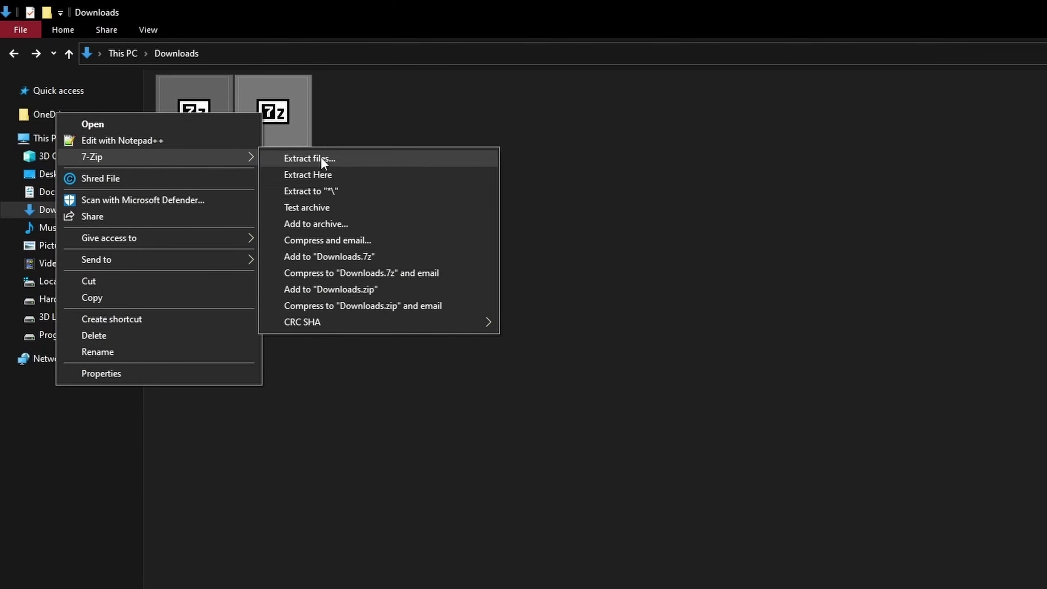
left_click(339, 190)
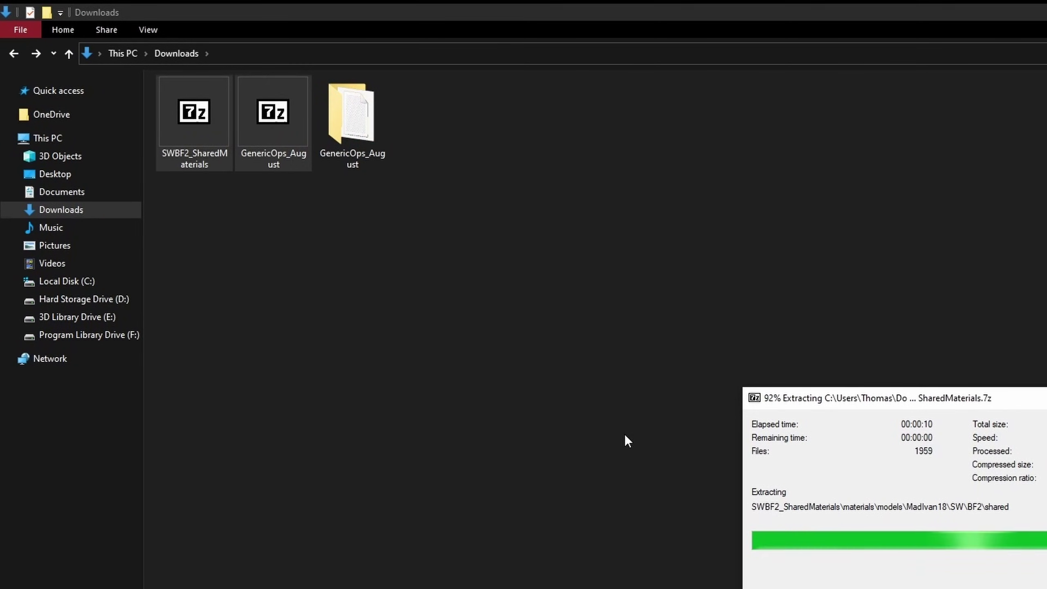
Step: Delete the stray text and image files from GenericOps_August and SWBF2_SharedMaterials
double_click(360, 118)
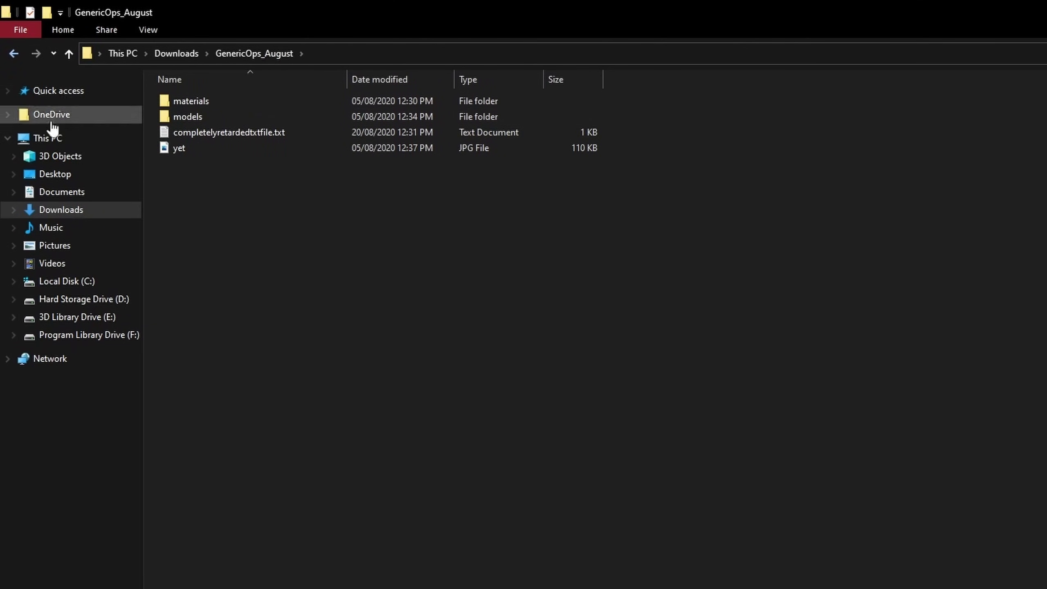
left_click_drag(220, 164, 272, 131)
key("Delete")
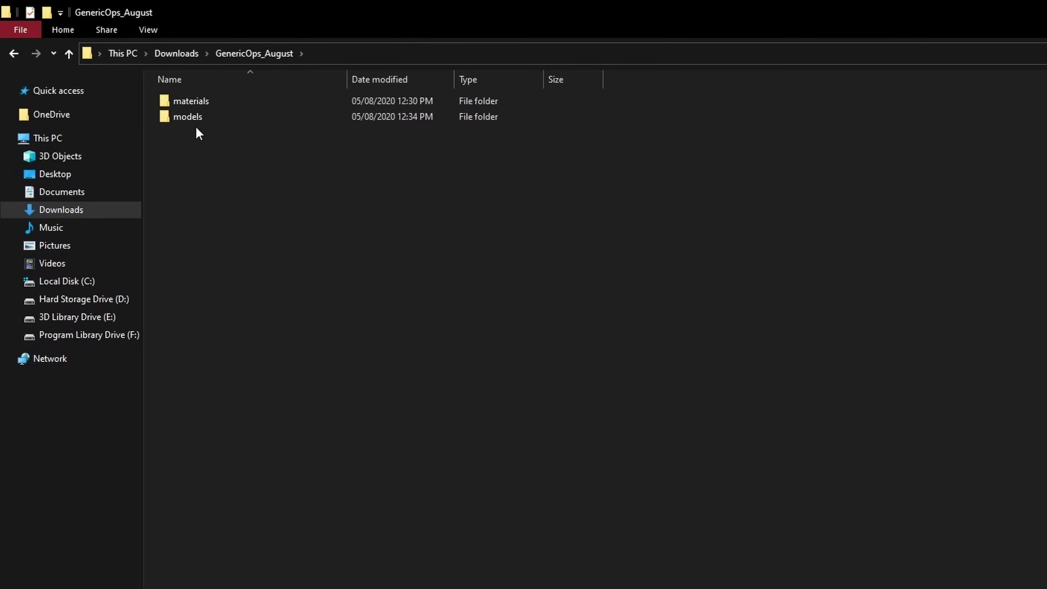
left_click(13, 53)
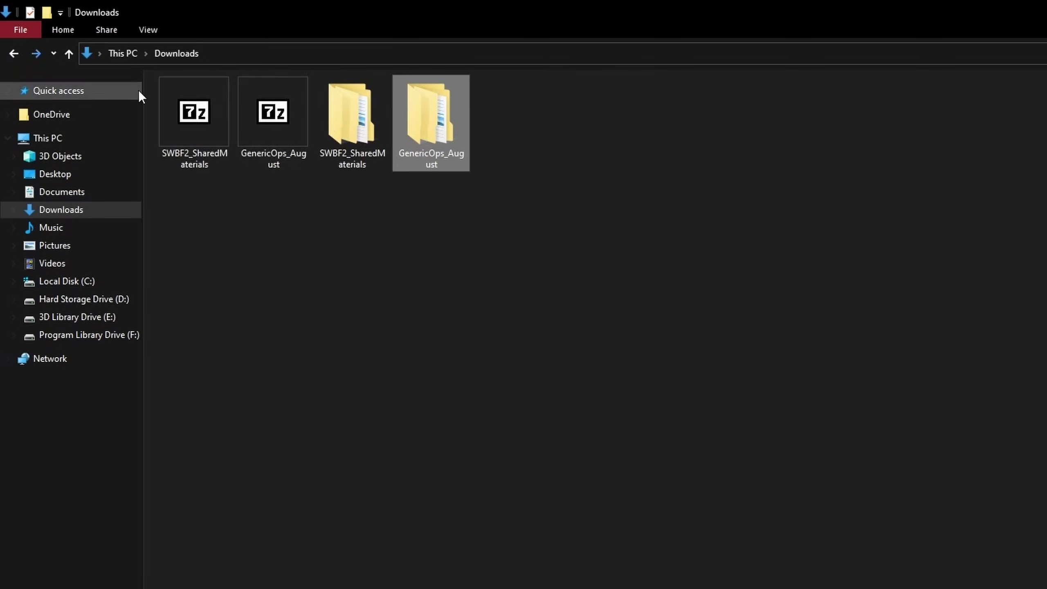
left_click(373, 120)
double_click(373, 121)
left_click(271, 142)
key("Delete")
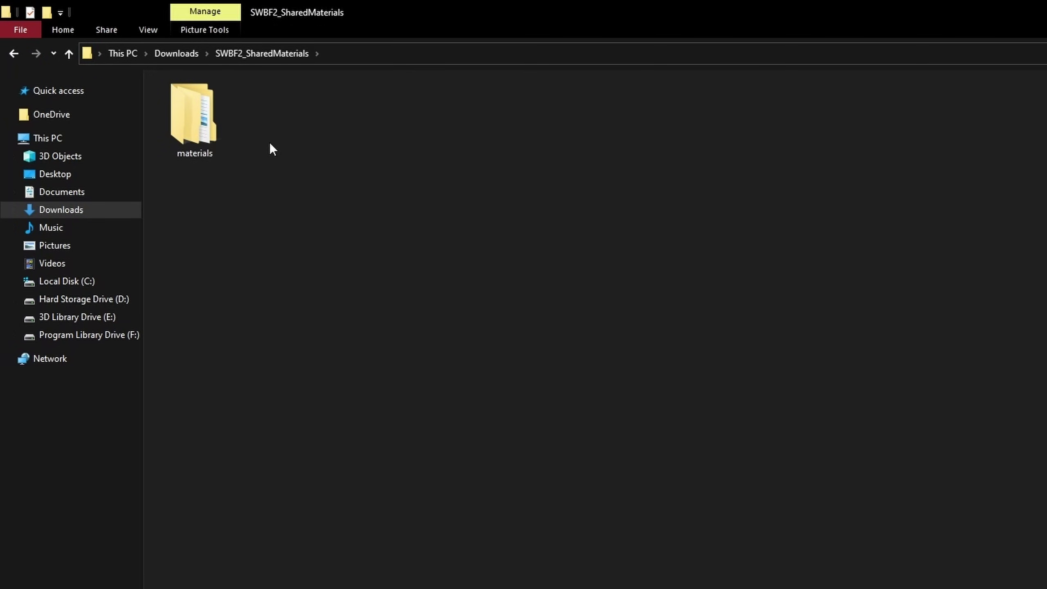
Step: Move SWBF2_SharedMaterials' materials folder into GenericOps_August
right_click(192, 121)
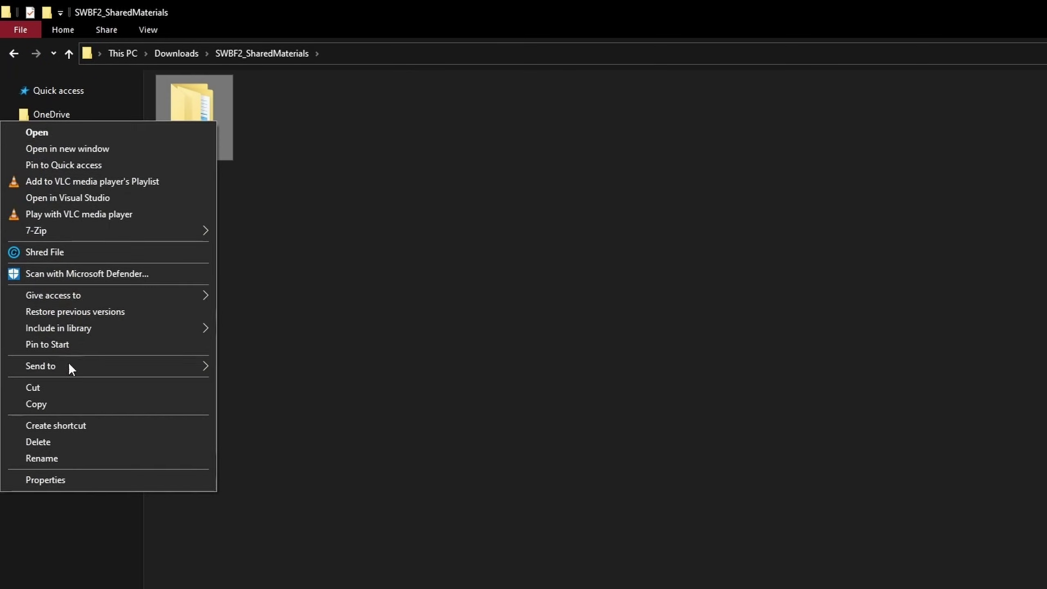
left_click(33, 388)
left_click(13, 53)
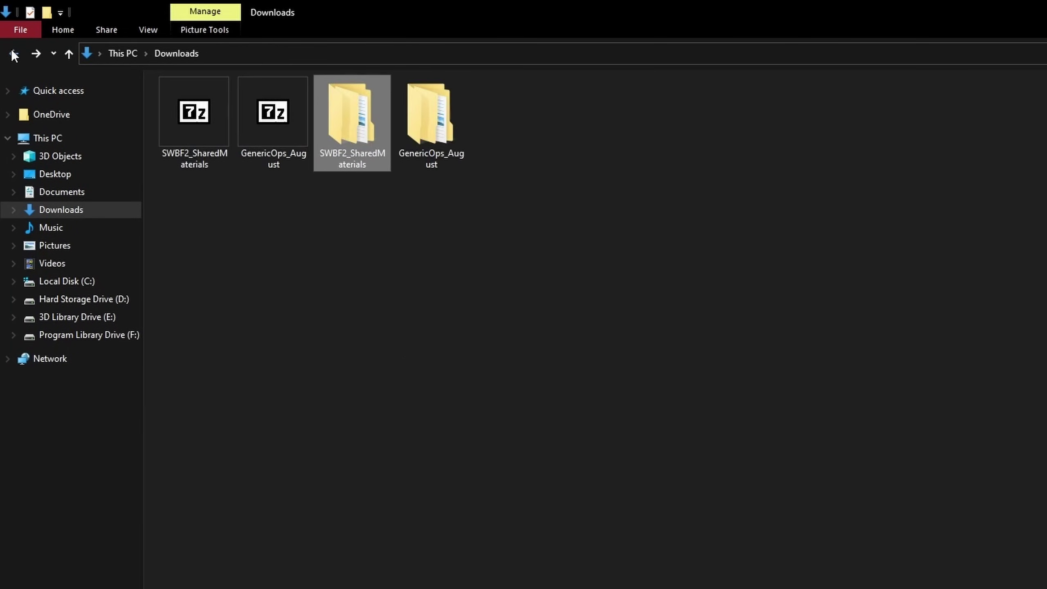
double_click(402, 118)
right_click(453, 201)
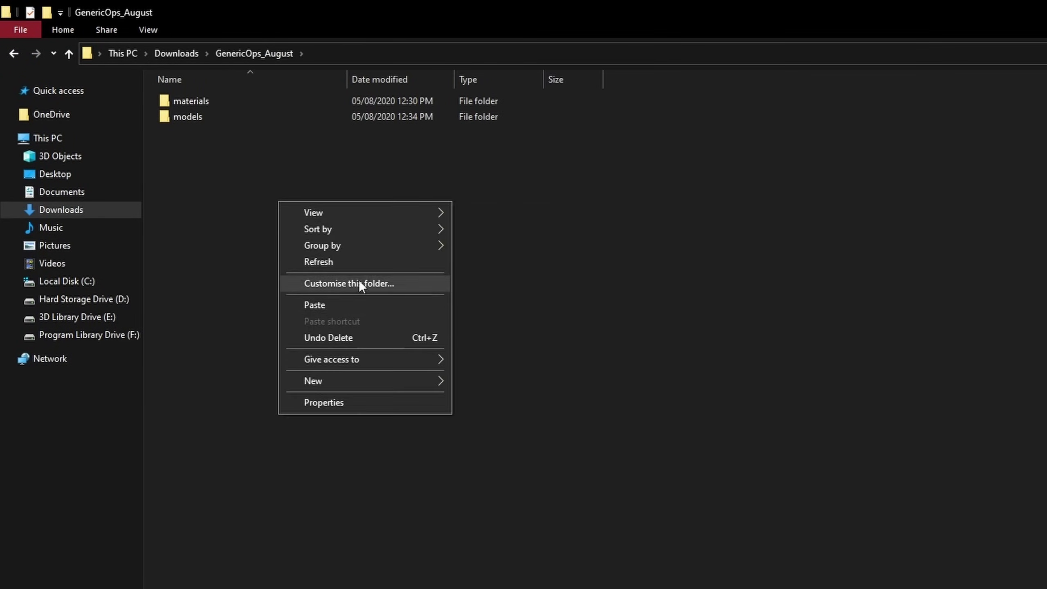
left_click(326, 305)
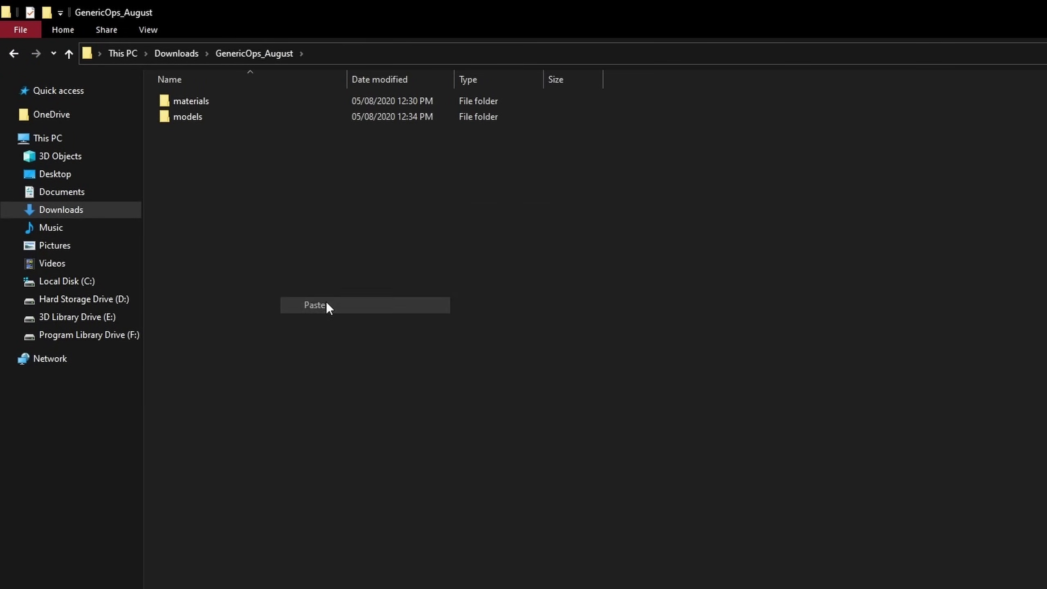
Step: Select both archives and the leftover SWBF2_SharedMaterials folder in Downloads
left_click(14, 53)
left_click(346, 102)
left_click_drag(339, 240, 195, 109)
right_click(194, 109)
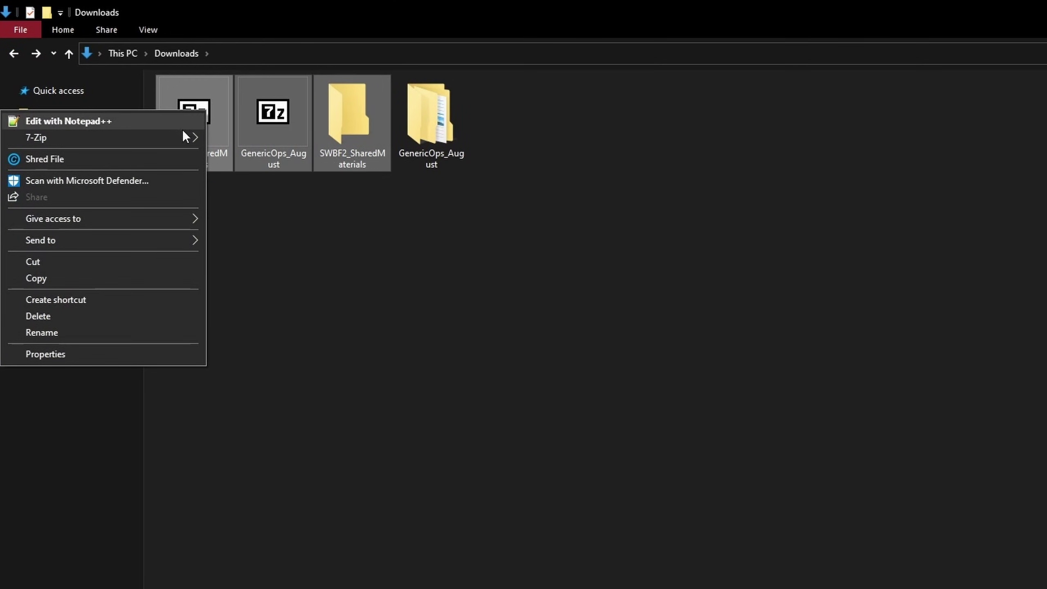
Step: Delete the leftover items and create a 'Kitbash Project' folder in Downloads
left_click(158, 310)
right_click(315, 134)
mouse_move(251, 317)
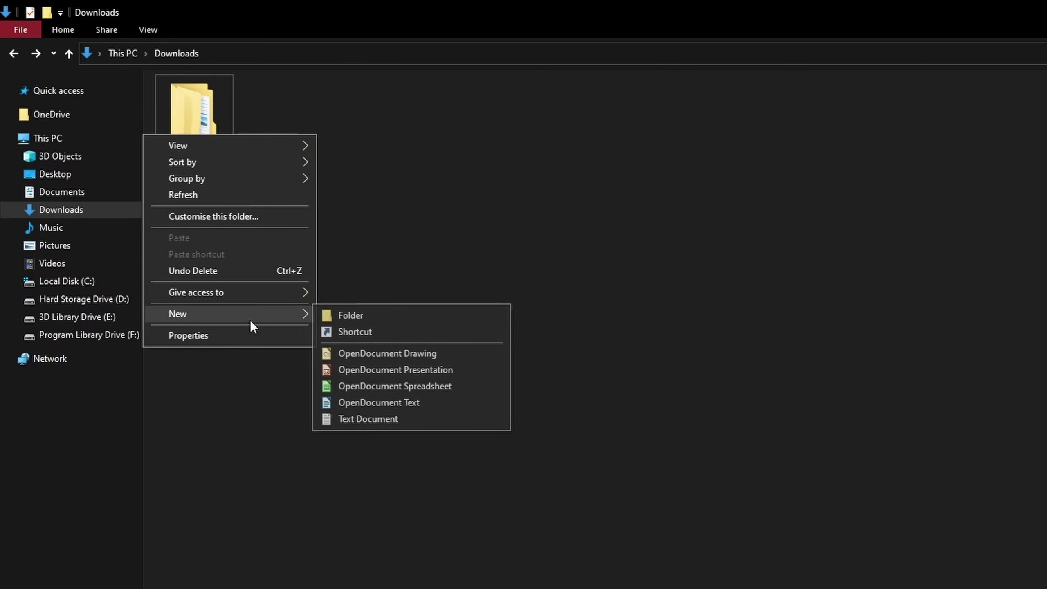
left_click(357, 317)
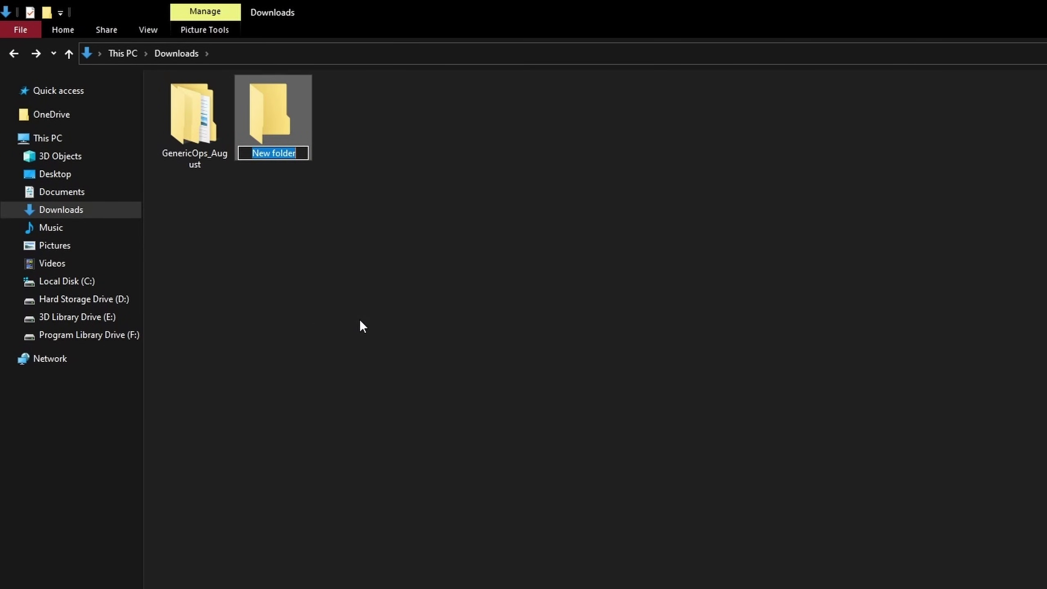
type("Kit")
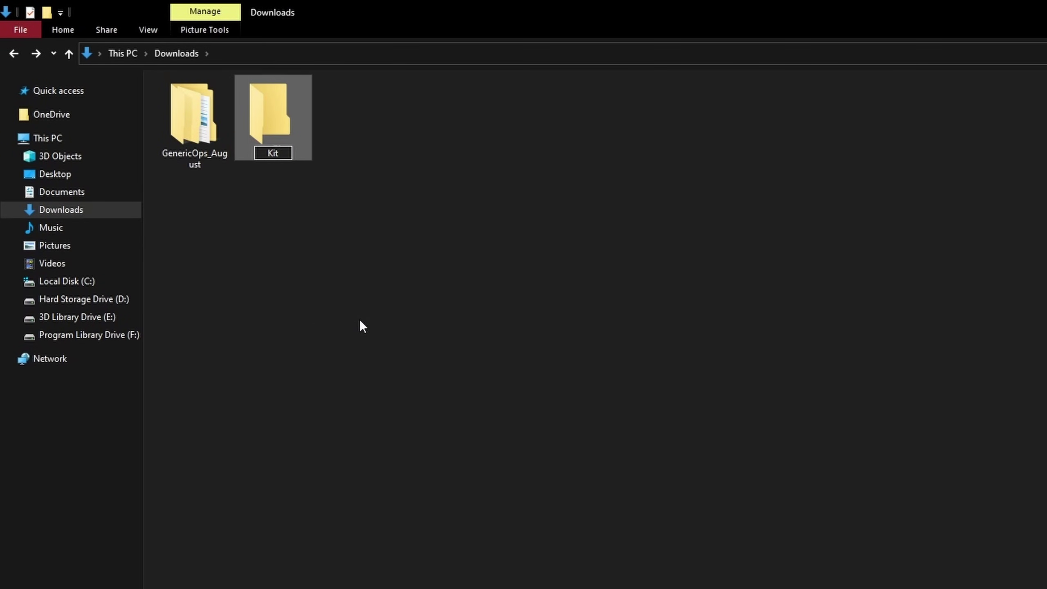
type("bash Project")
key("Return")
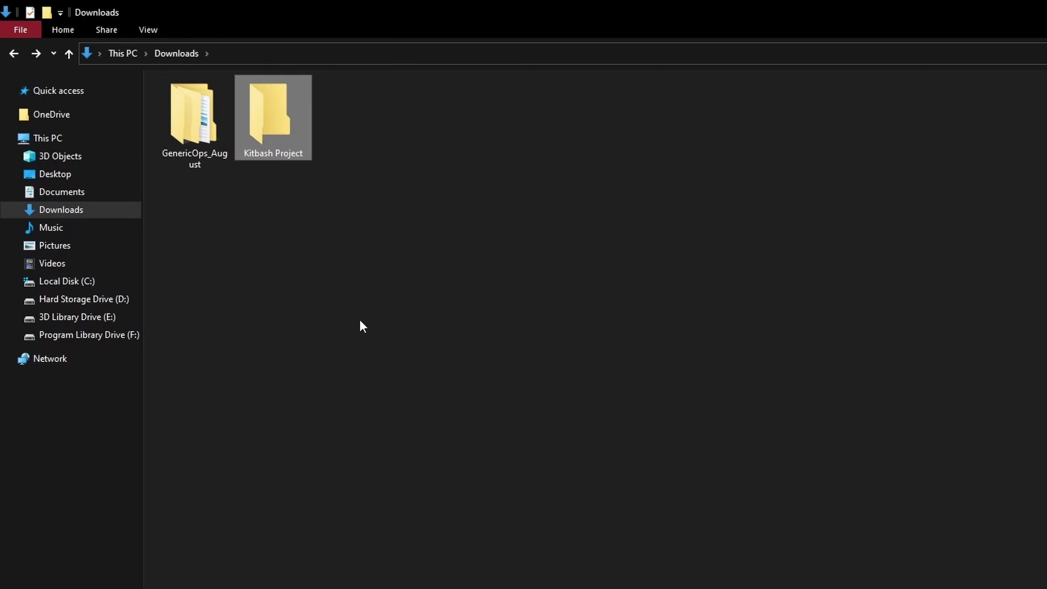
Step: Move GenericOps_August into Kitbash Project and open models > MadIvan18 > TACT > REDUX
left_click_drag(197, 146, 290, 122)
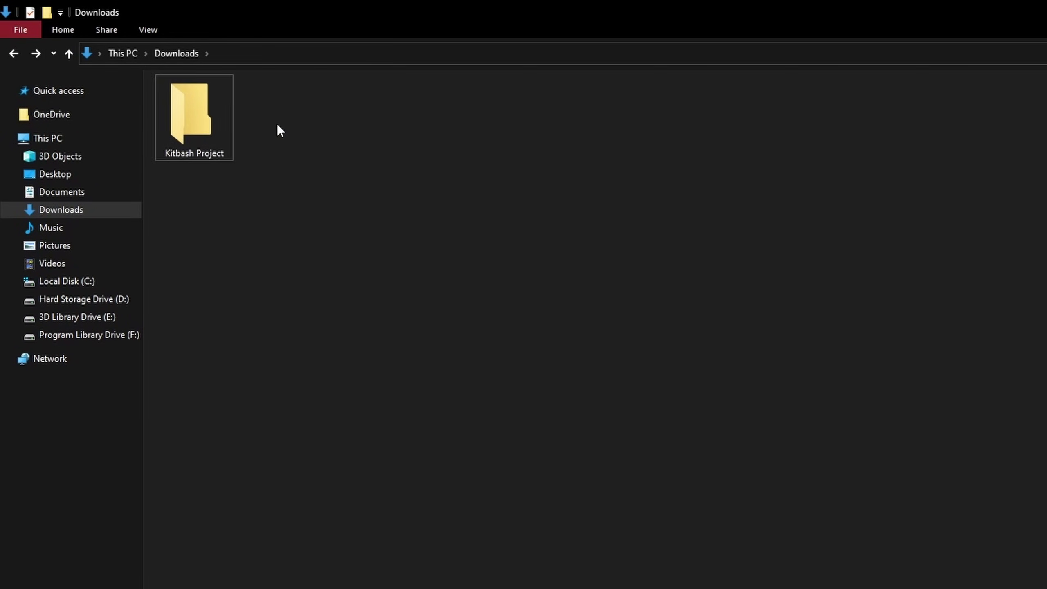
double_click(194, 131)
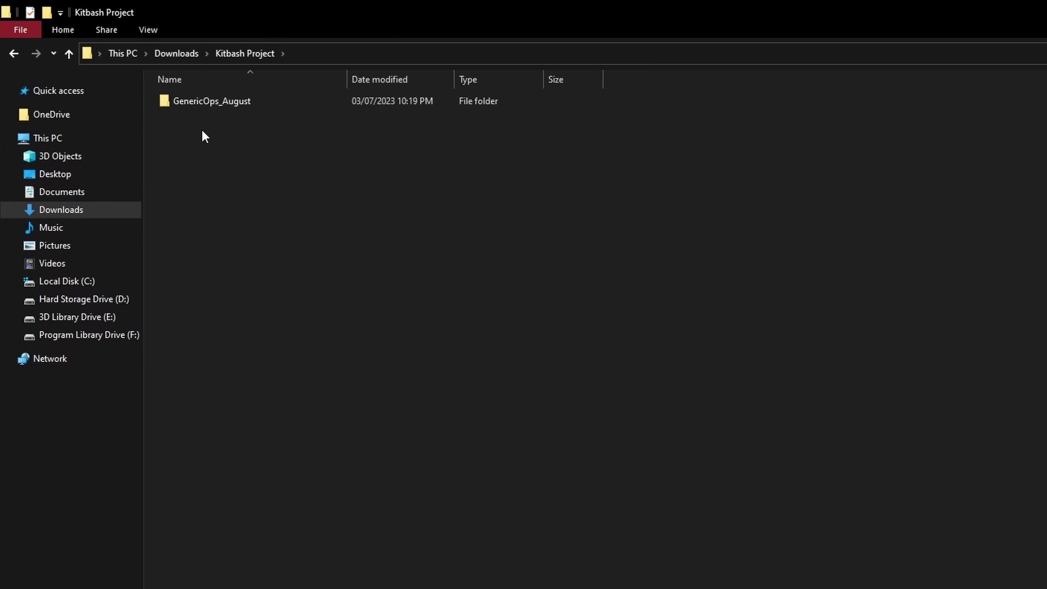
double_click(257, 102)
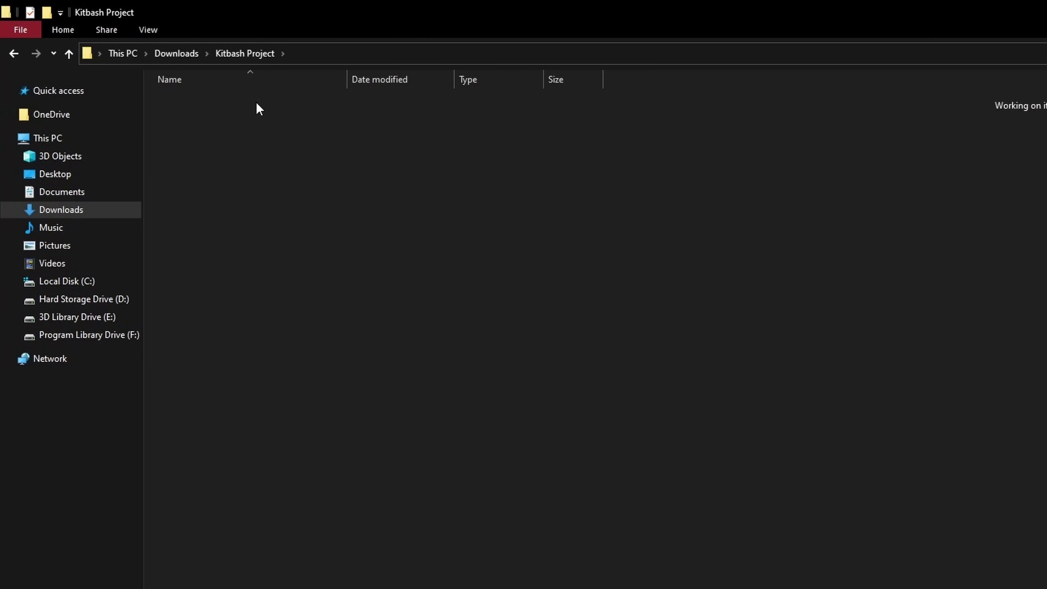
double_click(200, 115)
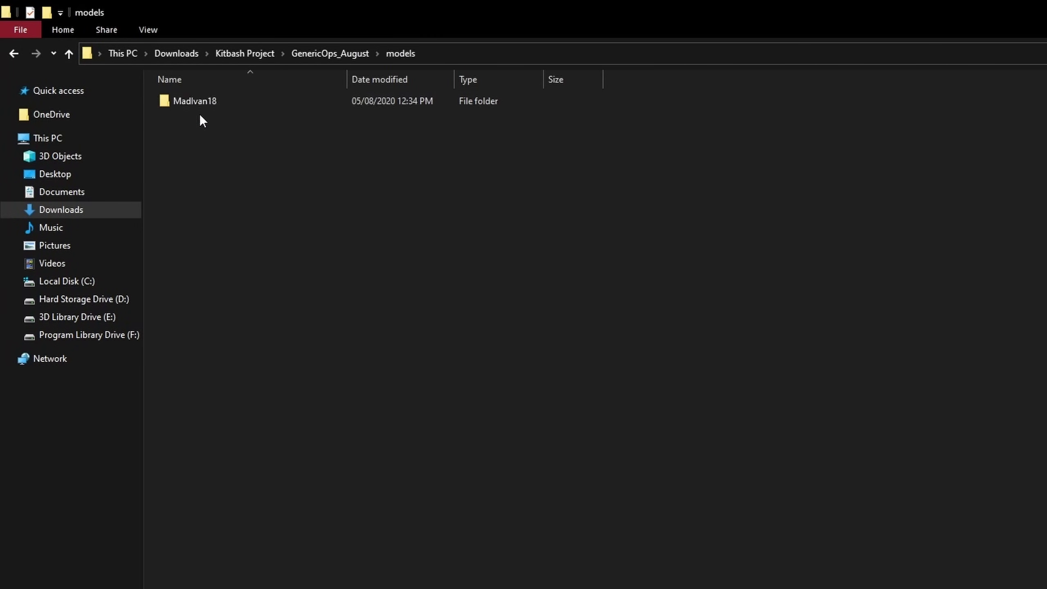
double_click(236, 103)
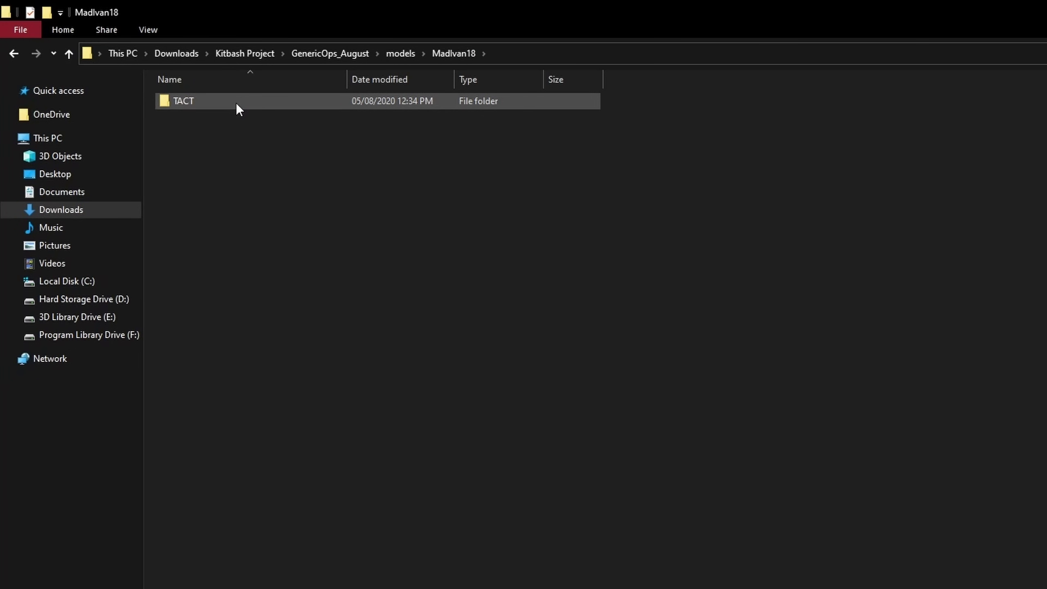
double_click(236, 103)
double_click(236, 103)
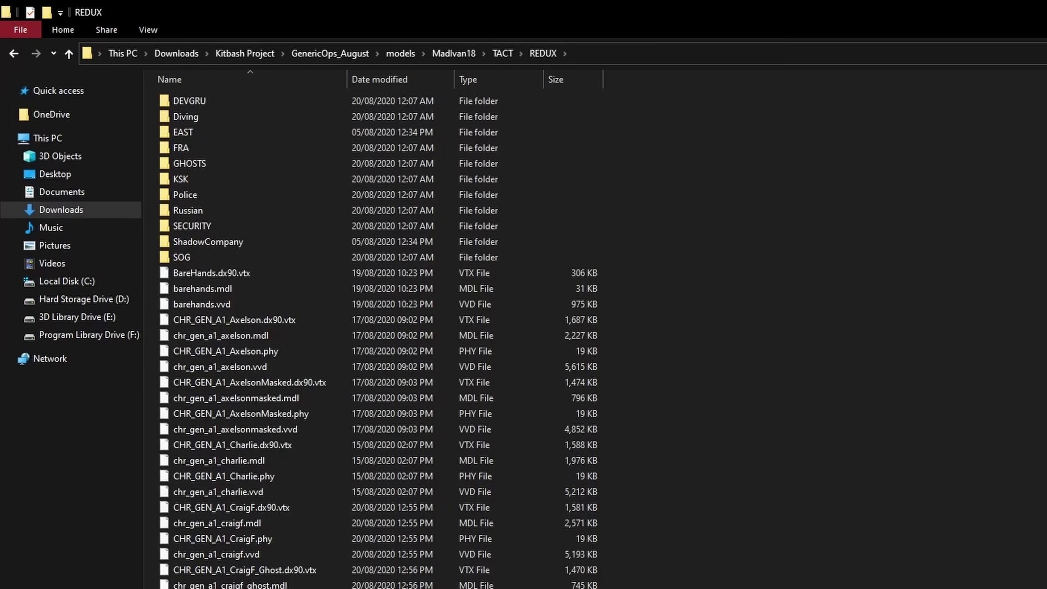
Step: Copy the REDUX folder's path from the address bar
left_click(609, 52)
right_click(608, 52)
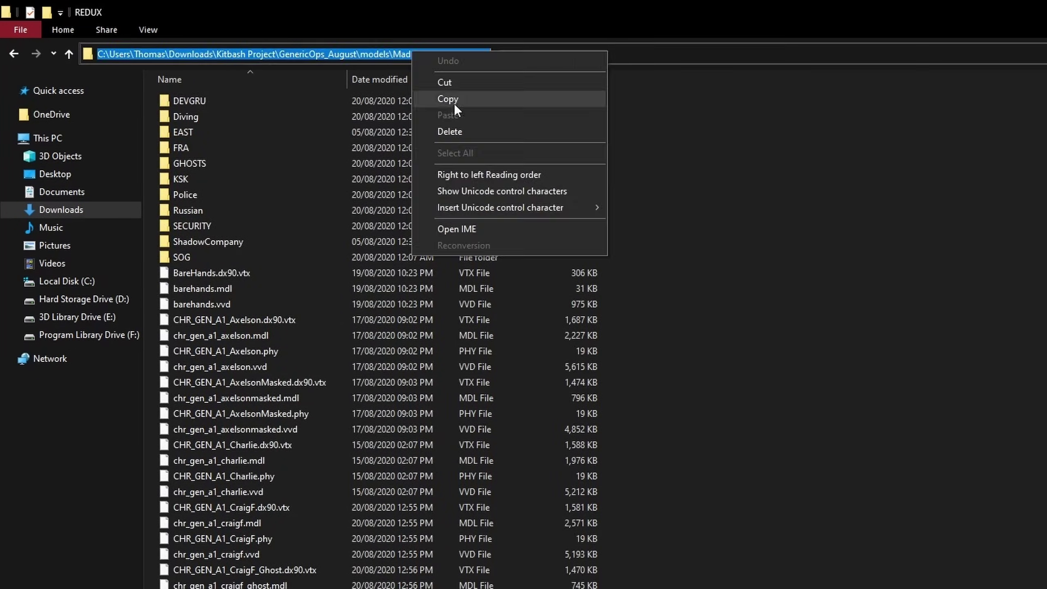
left_click(450, 100)
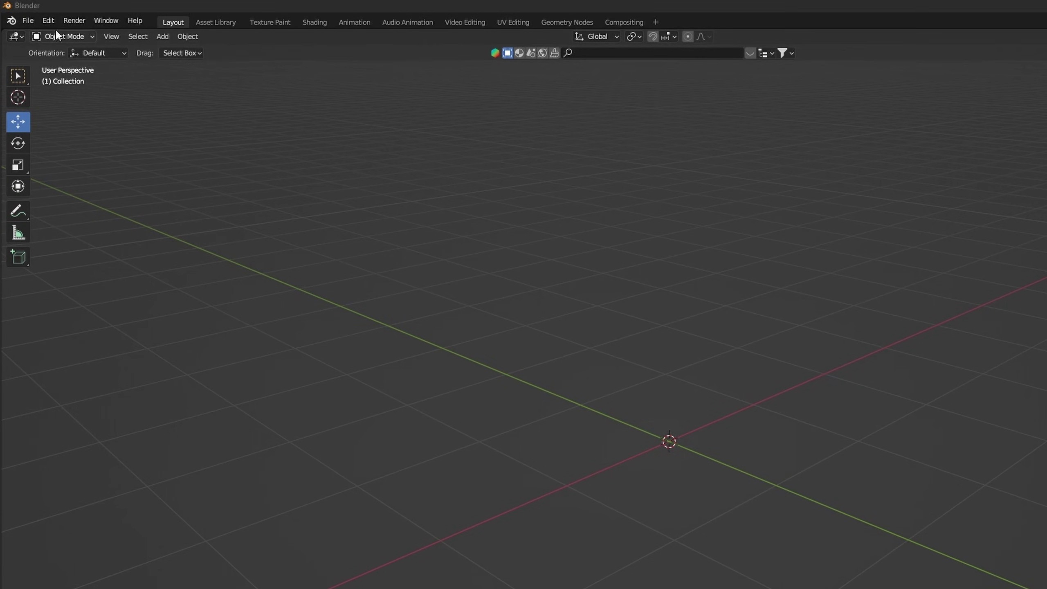
Step: Uncheck Auto Save in Edit > Preferences and close the Preferences window
left_click(49, 20)
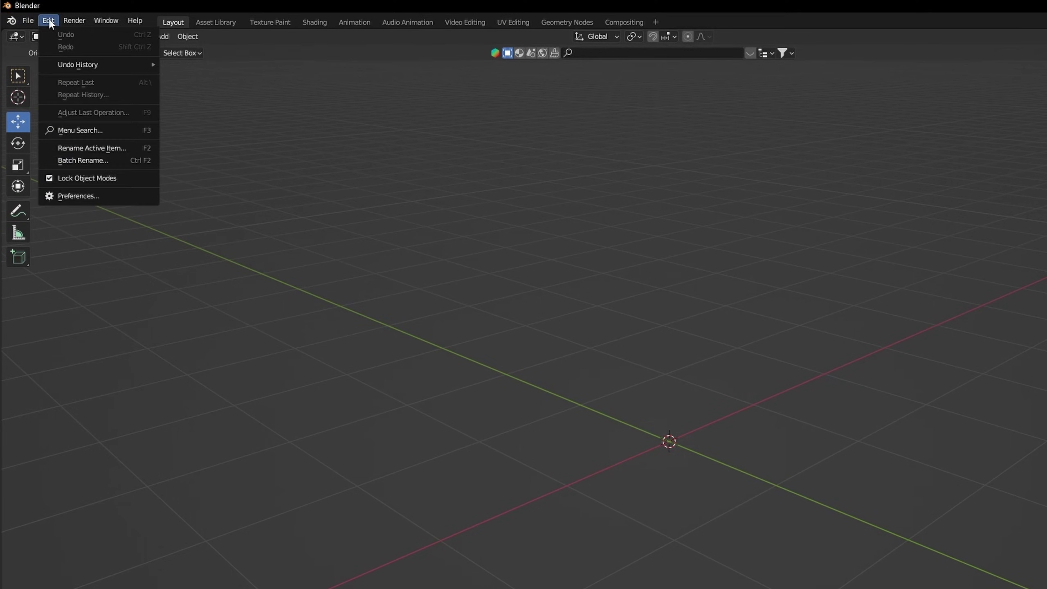
left_click(91, 194)
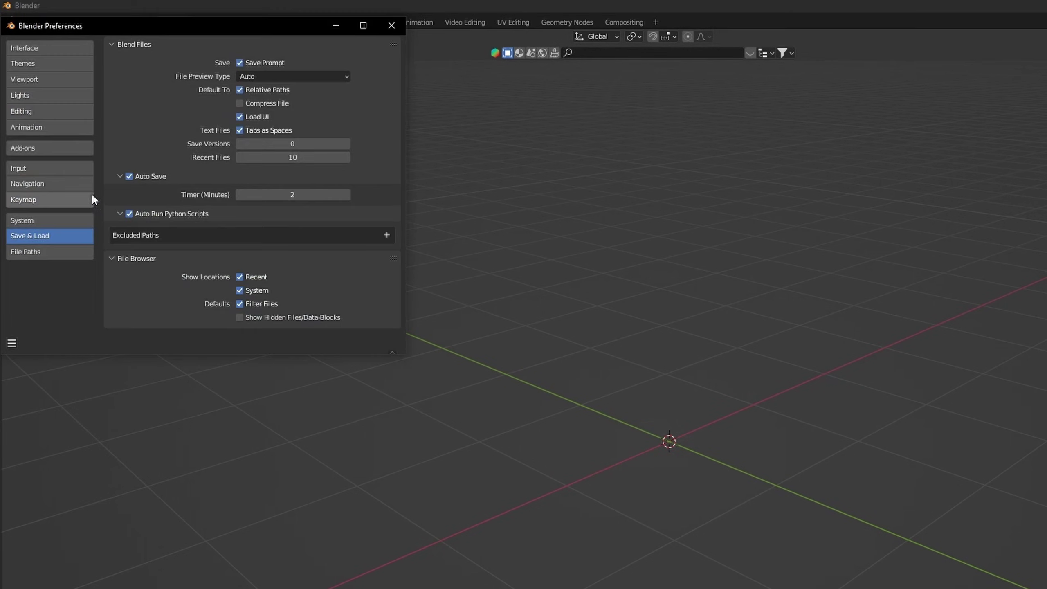
left_click(128, 178)
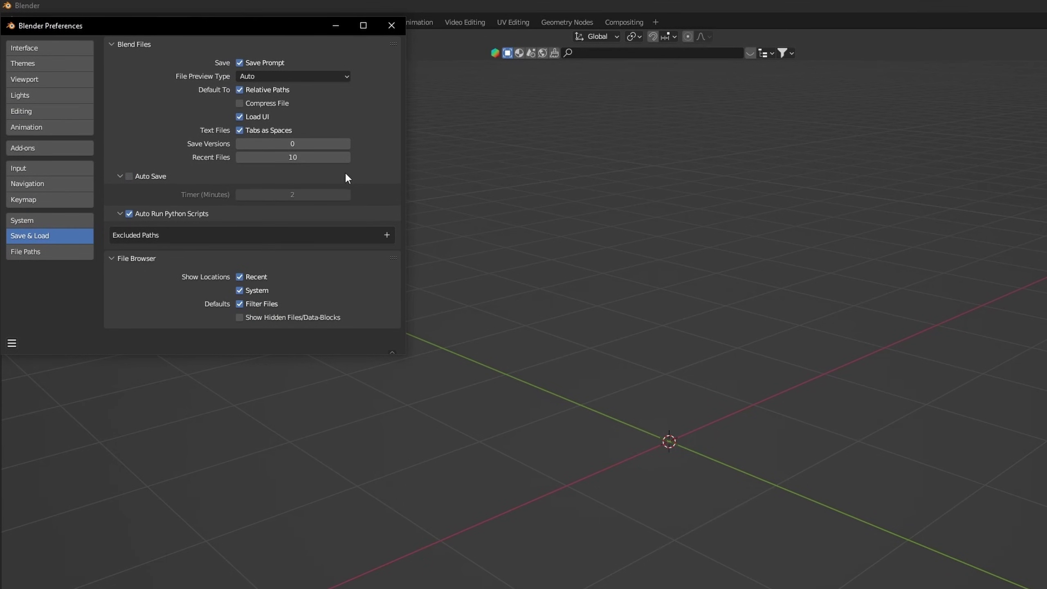
left_click(391, 26)
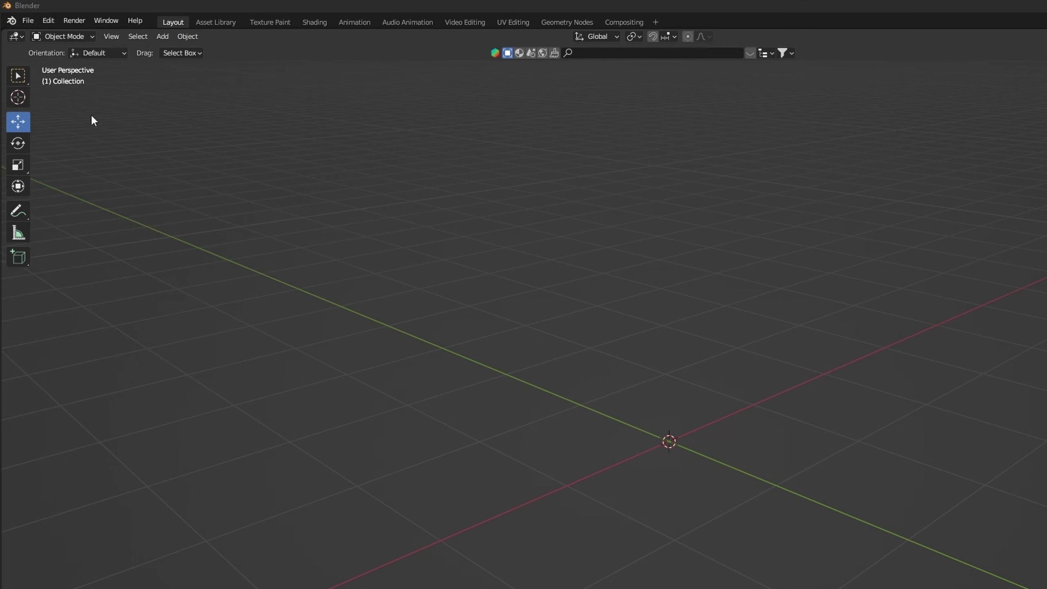
Step: Start a Source Engine Assets import of a Source model (.mdl)
left_click(27, 21)
mouse_move(40, 188)
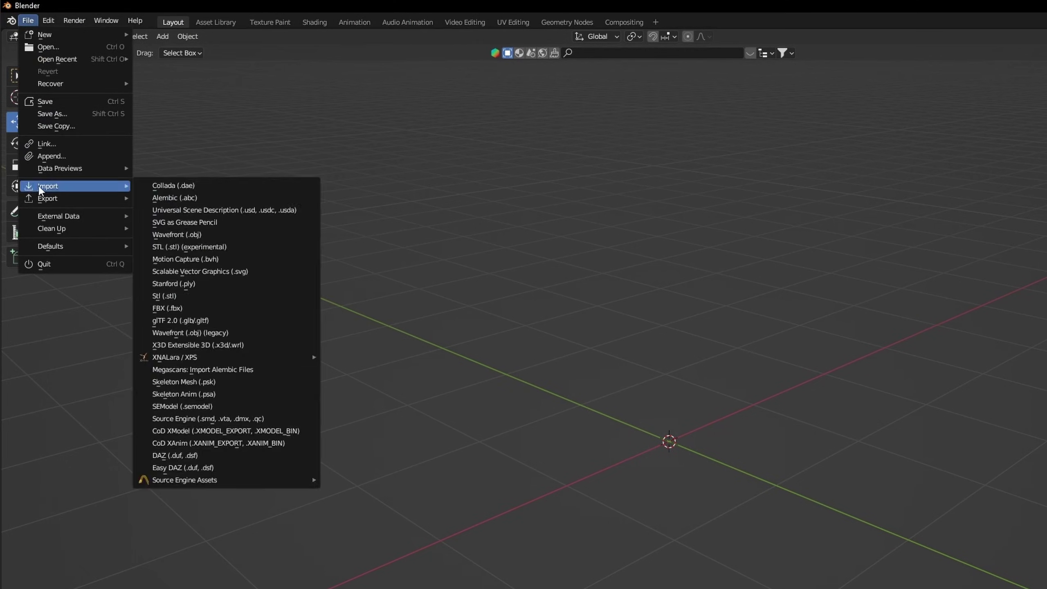
mouse_move(188, 482)
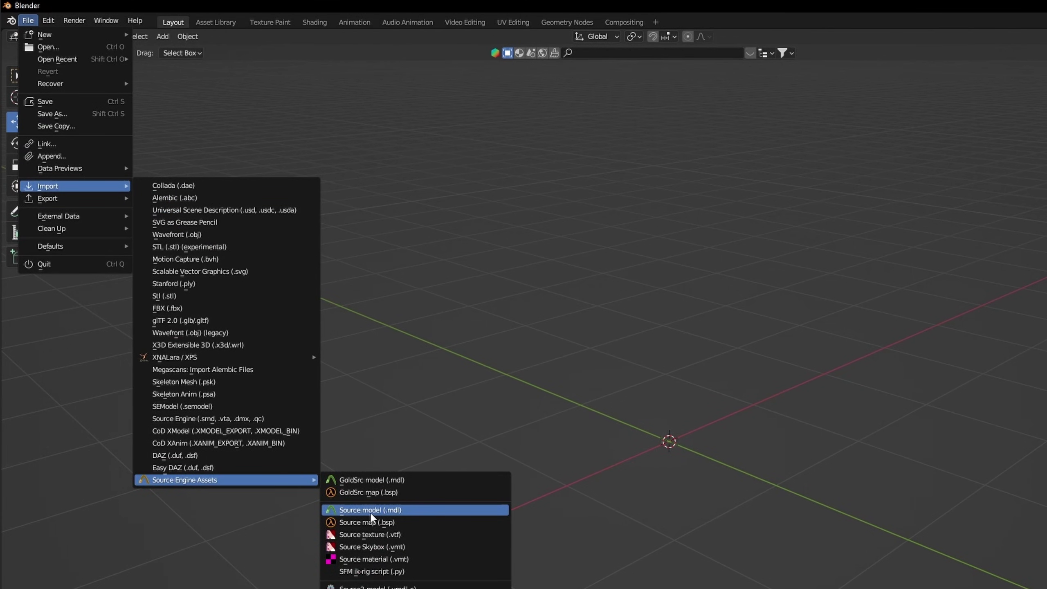
left_click(406, 510)
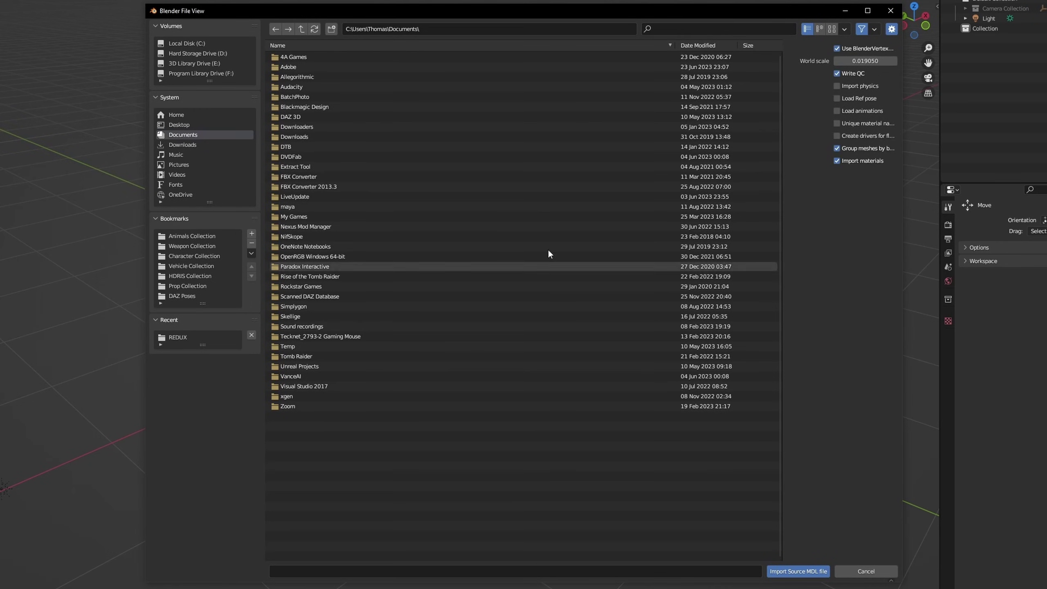
Step: Paste the copied REDUX path into the file browser to show its contents
left_click(447, 29)
key("ctrl+v")
key("Return")
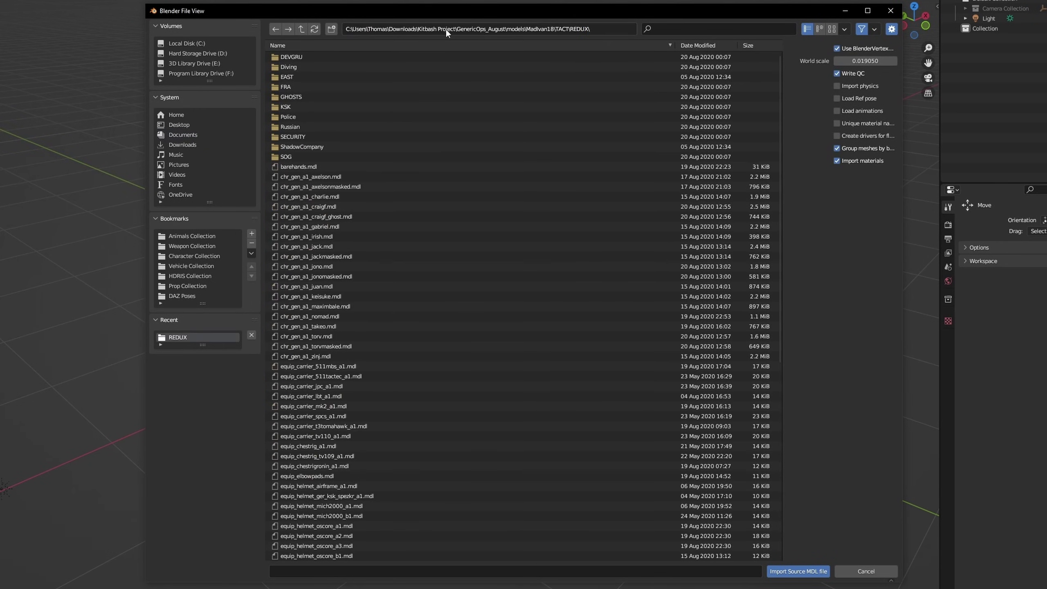
scroll(429, 154, "down", 5)
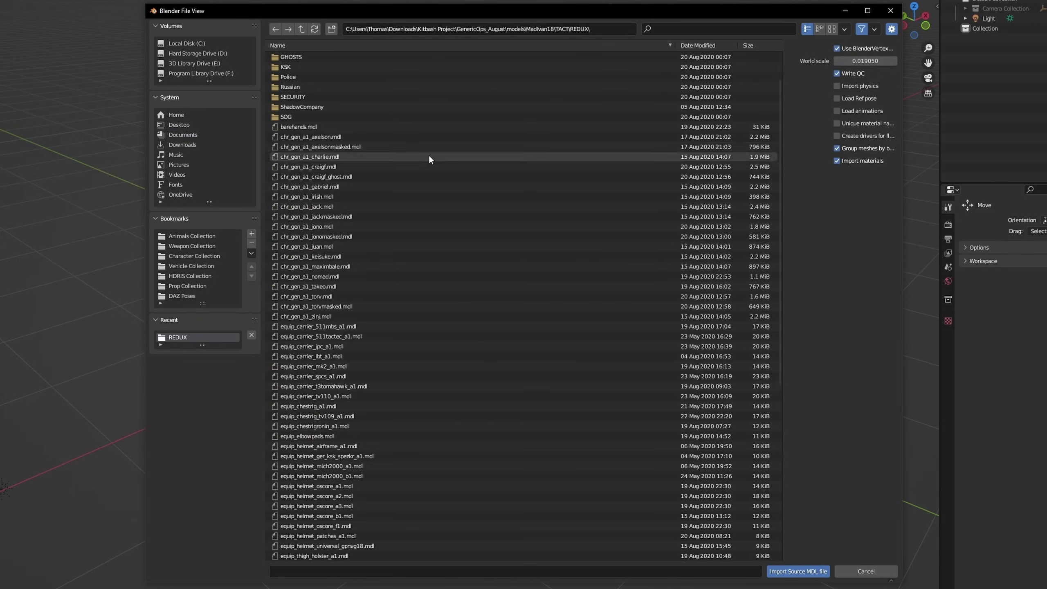
scroll(430, 246, "down", 8)
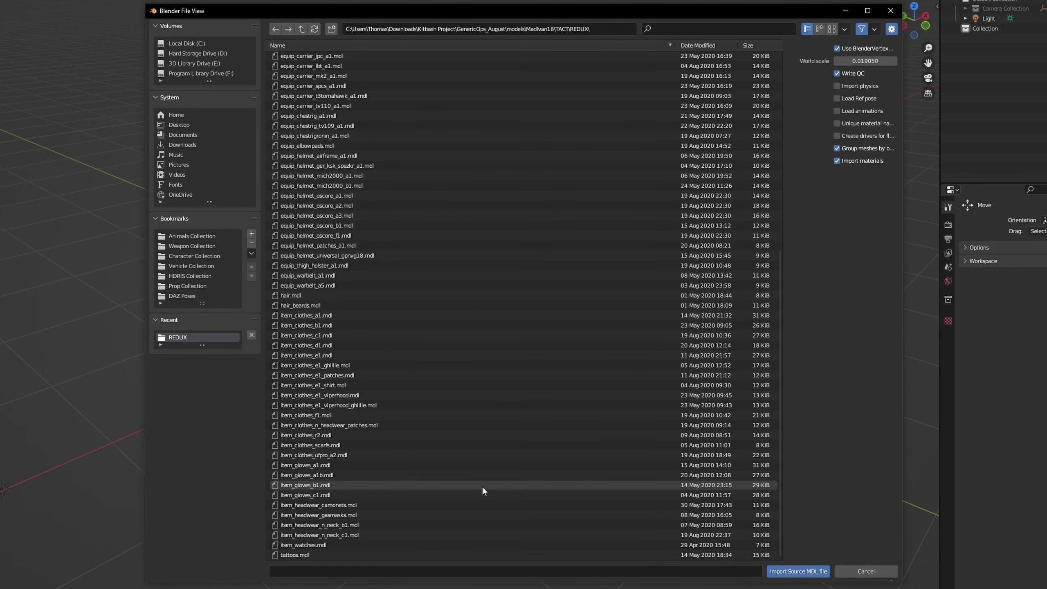
scroll(484, 489, "up", 13)
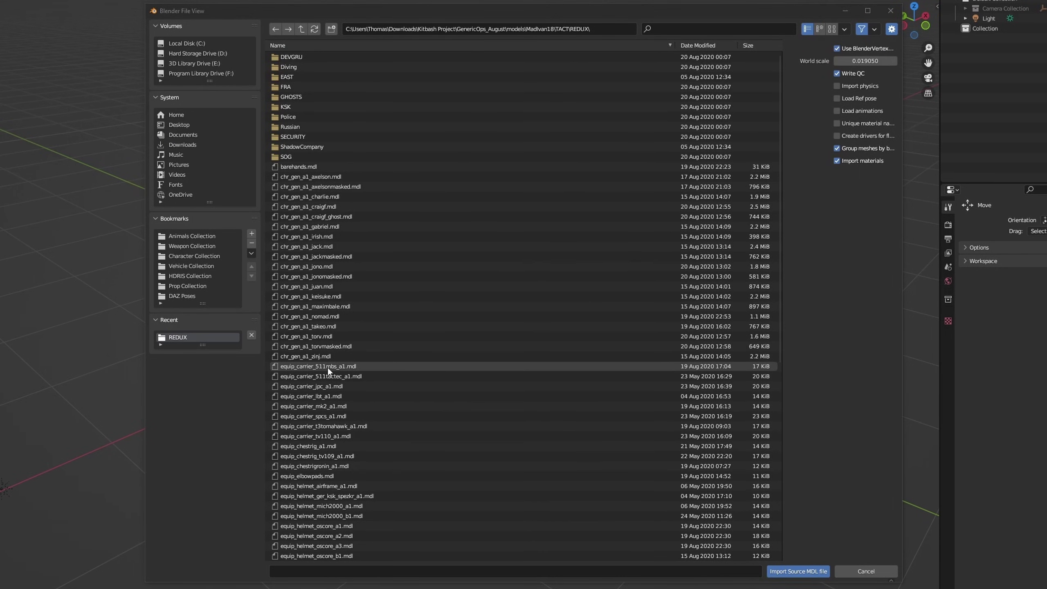
Step: Select equip_carrier_511mbs_a1.mdl through item_watches.mdl, excluding hair.mdl and hair_beards.mdl
left_click(339, 366)
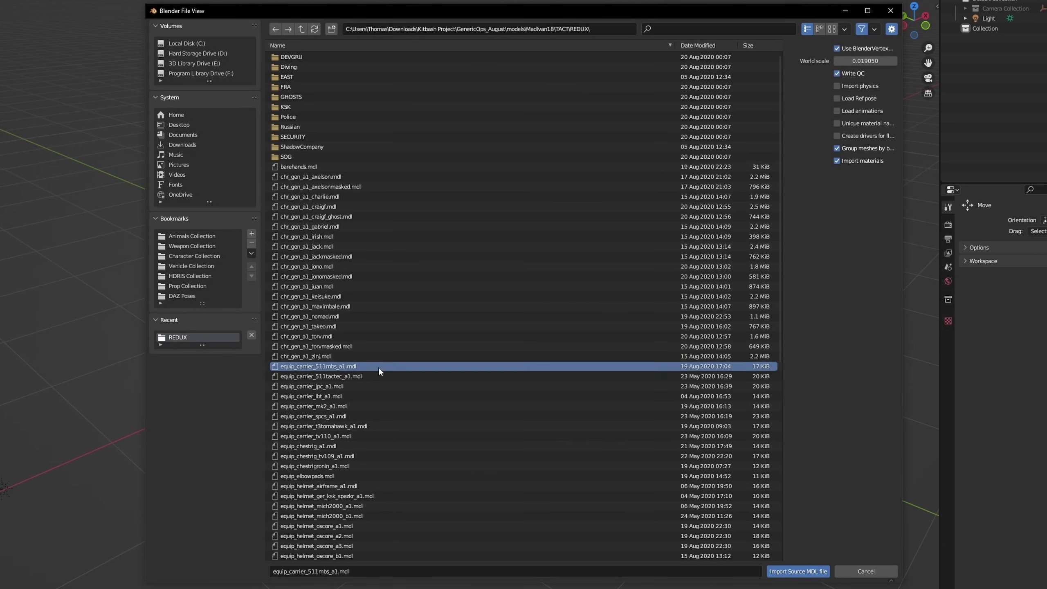
scroll(396, 388, "down", 5)
scroll(416, 404, "down", 6)
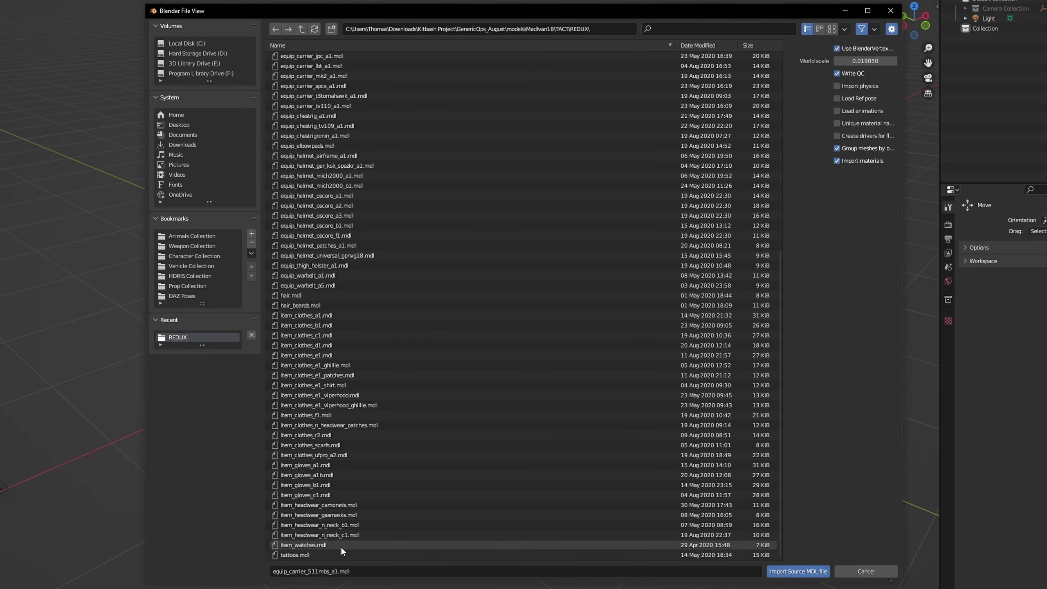
left_click(348, 544, "shift")
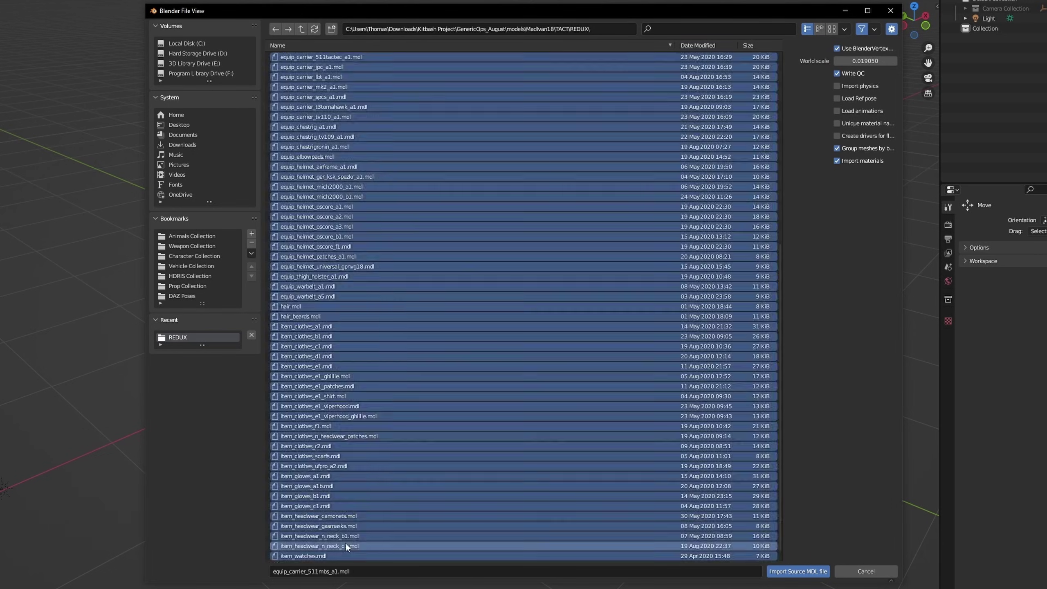
scroll(351, 488, "up", 2)
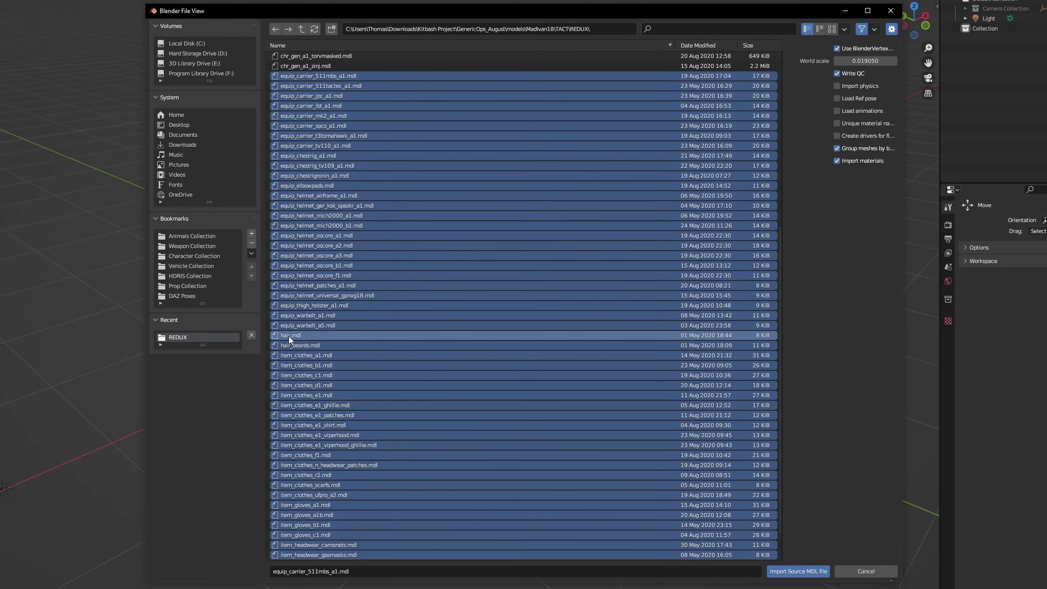
left_click(289, 336, "ctrl")
left_click(286, 347, "ctrl")
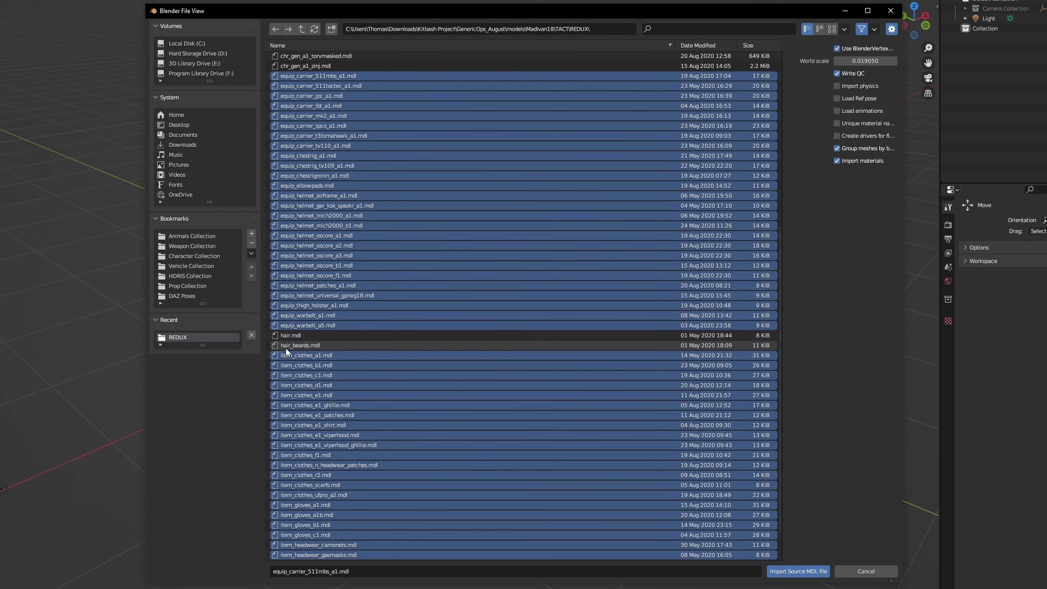
scroll(394, 270, "down", 2)
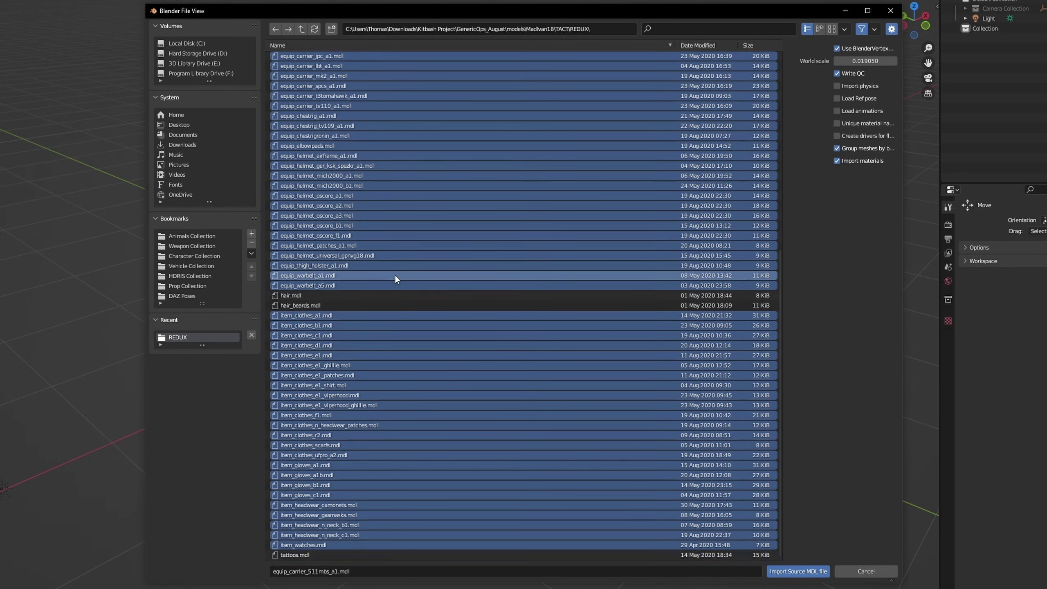
scroll(592, 335, "up", 1)
scroll(592, 337, "down", 1)
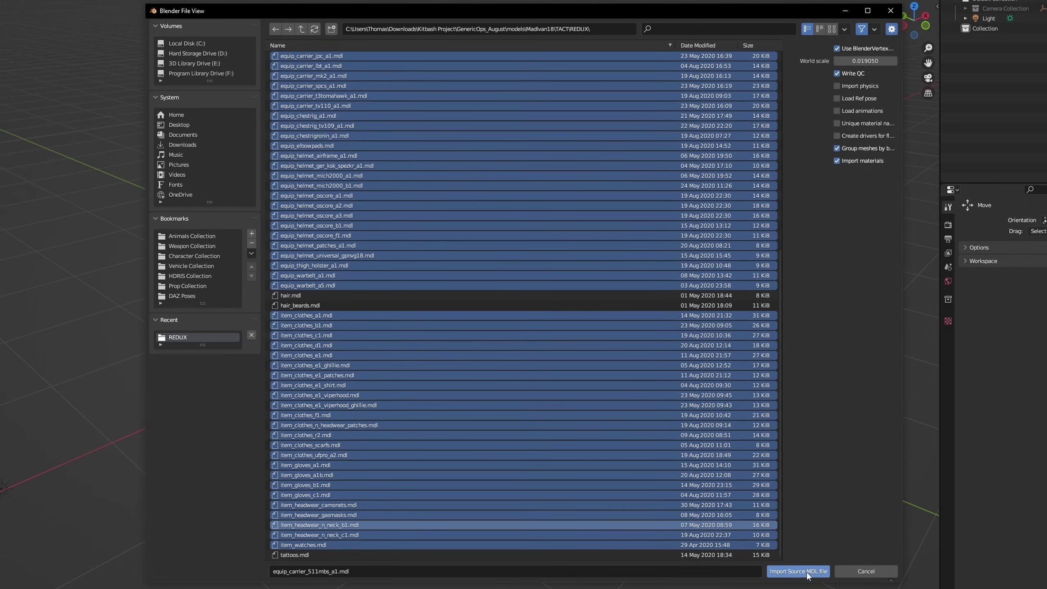
Step: Import the chosen gear models, select all, and Clear Parent keeping transformations
left_click(808, 574)
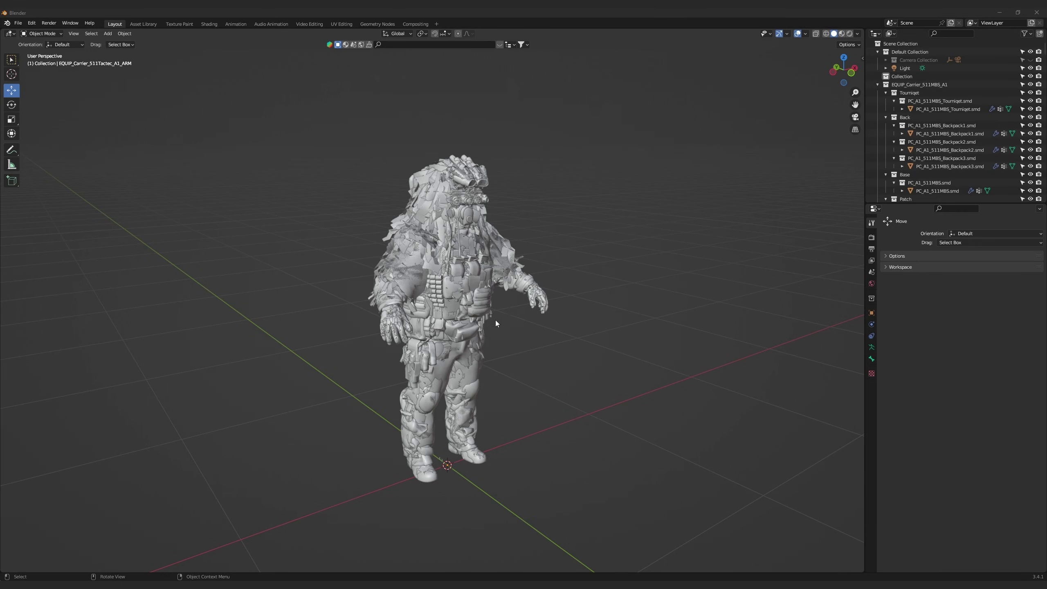
left_click(93, 34)
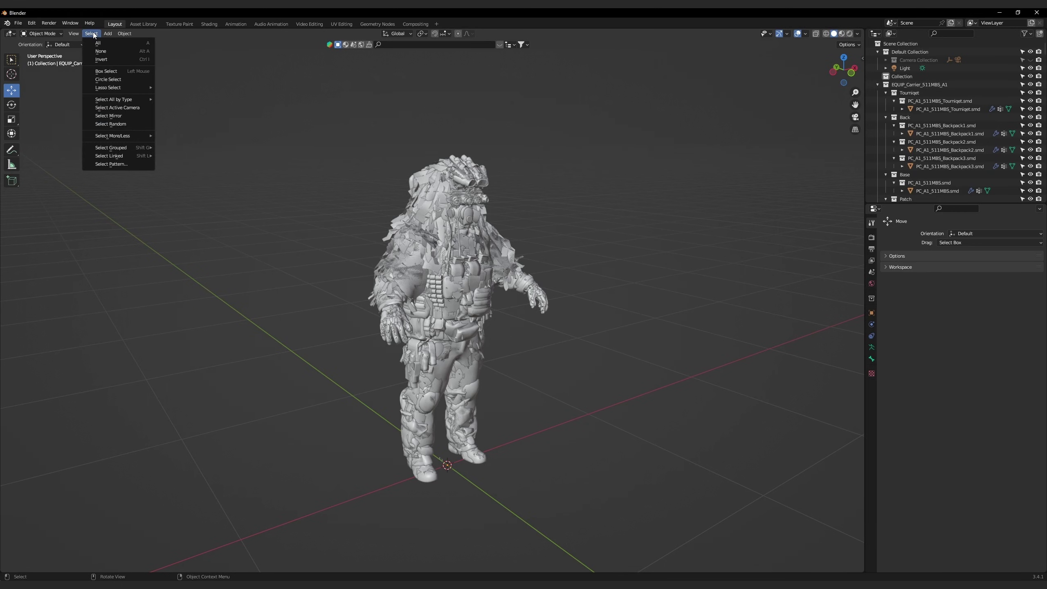
left_click(98, 44)
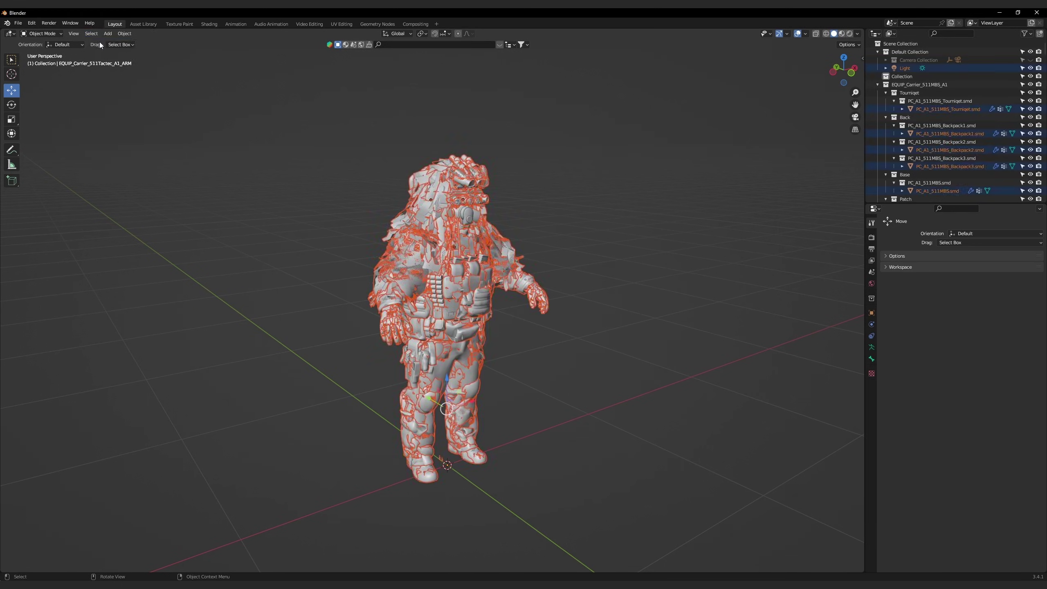
right_click(464, 247)
mouse_move(463, 245)
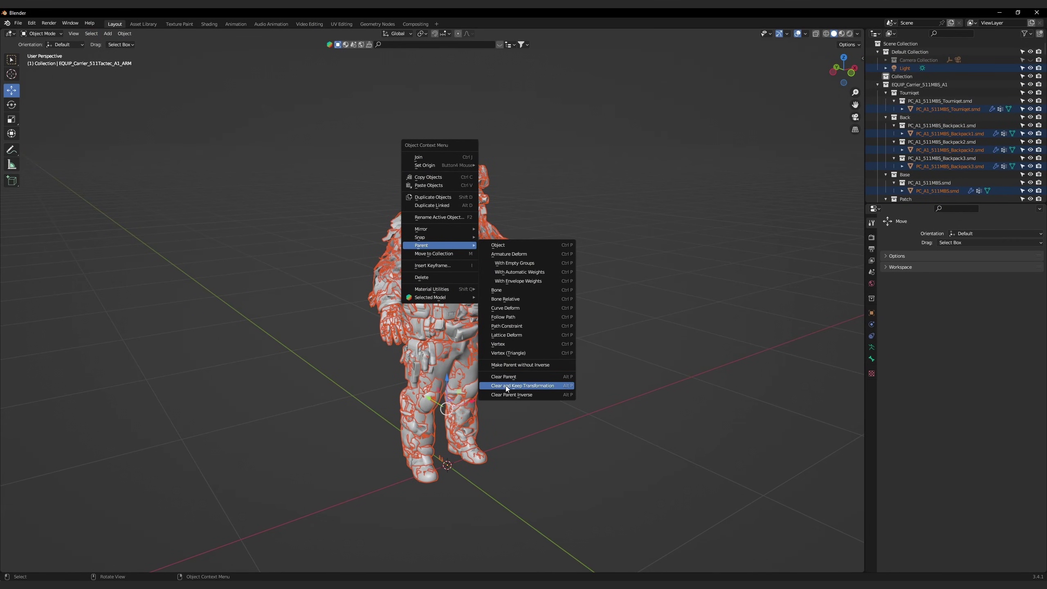
left_click(547, 386)
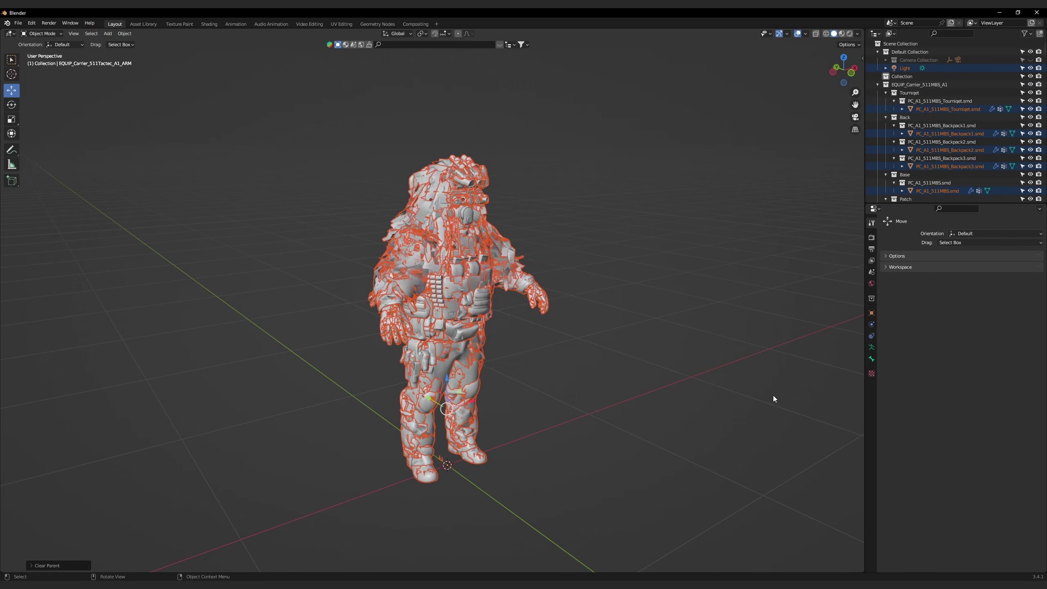
left_click(774, 397)
left_click(91, 33)
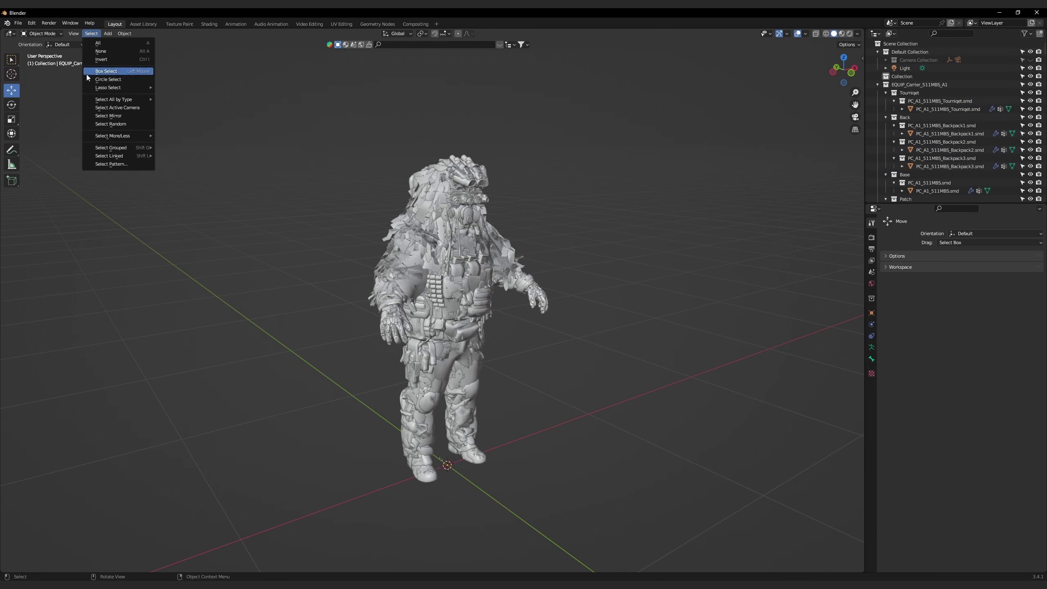
Step: Select all empties by type and delete them
mouse_move(106, 102)
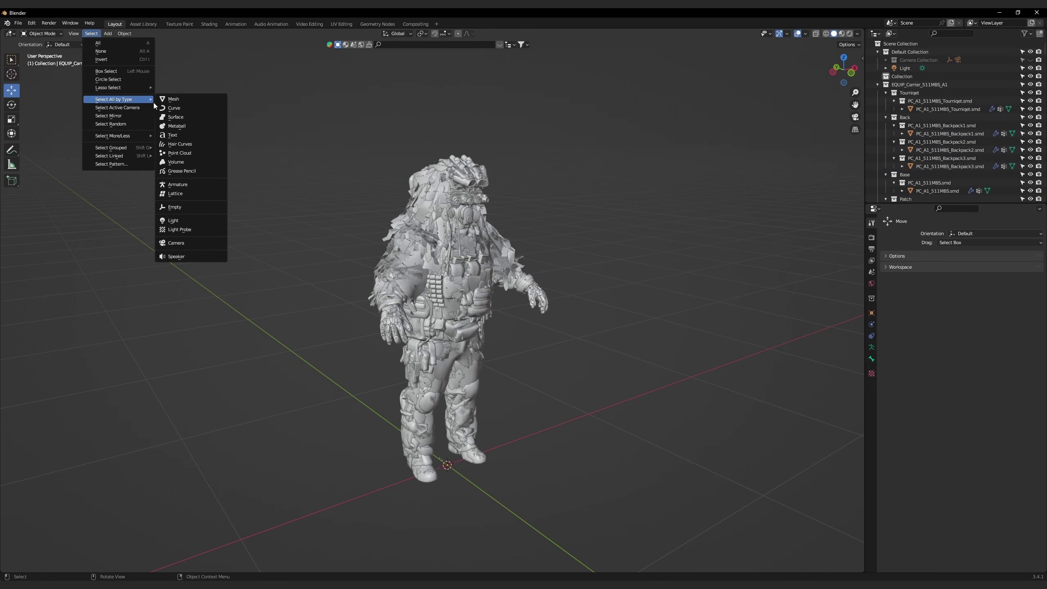
left_click(177, 208)
right_click(436, 203)
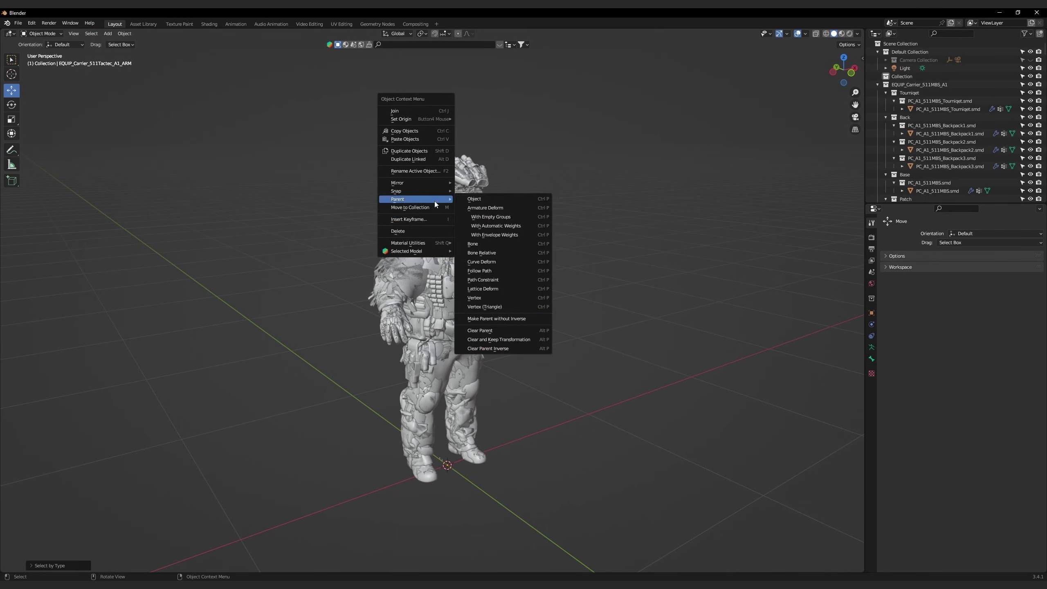
left_click(399, 231)
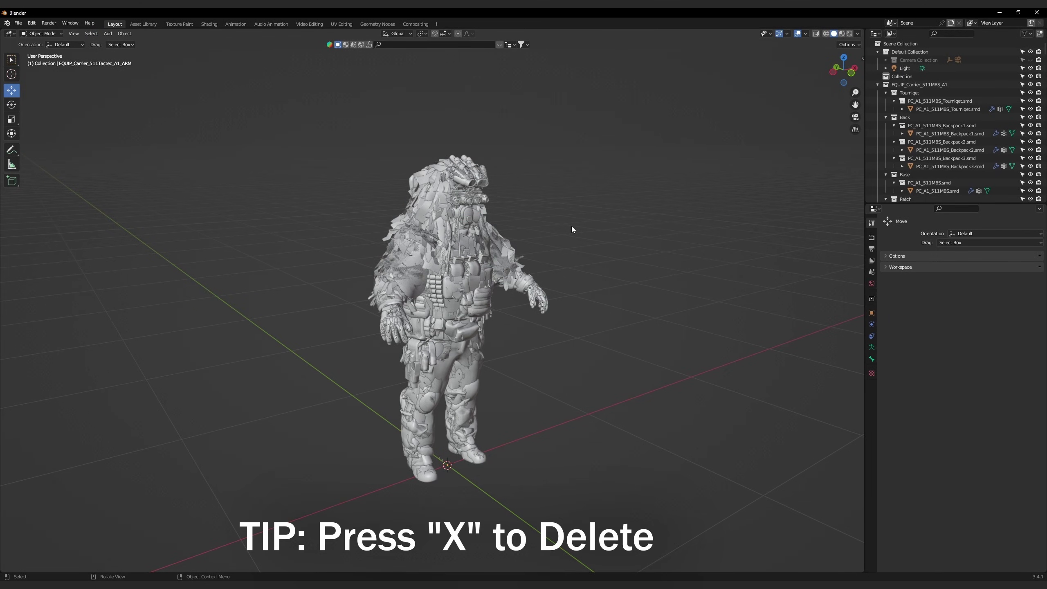
Step: Select the armature by type and hide it with H
left_click(91, 34)
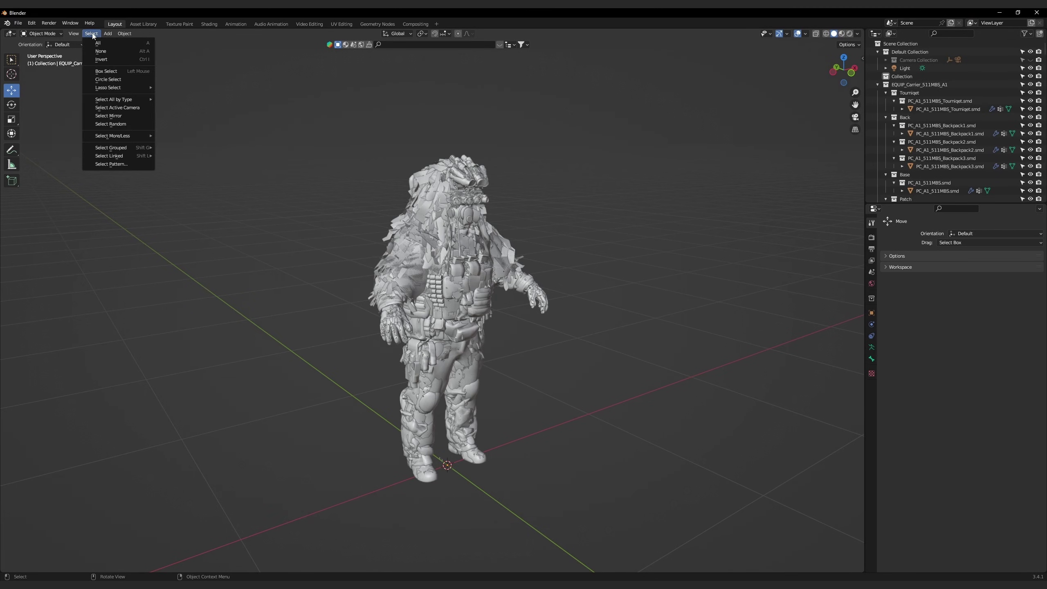
mouse_move(149, 100)
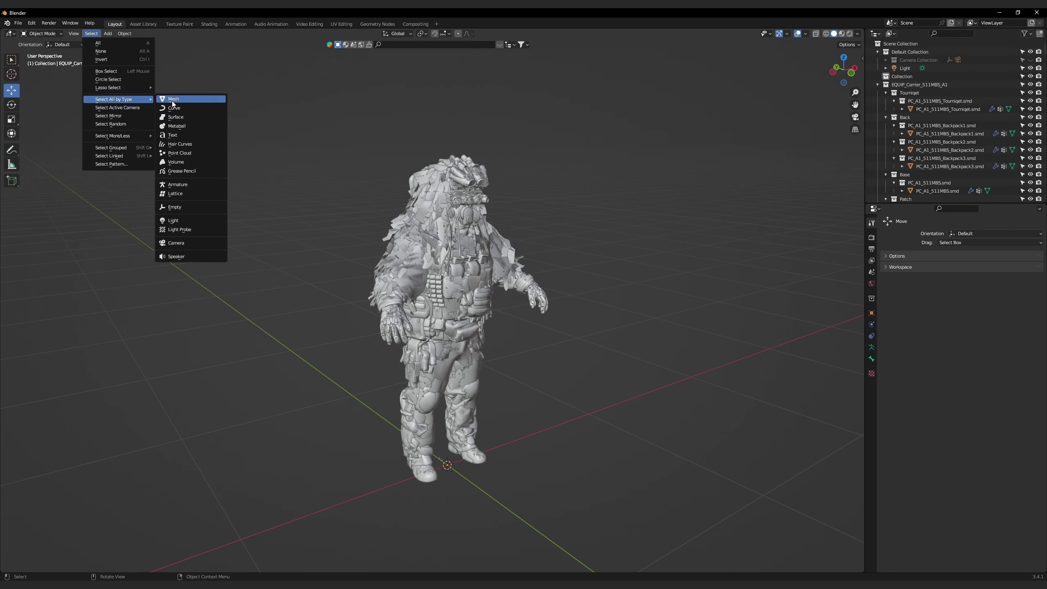
left_click(178, 185)
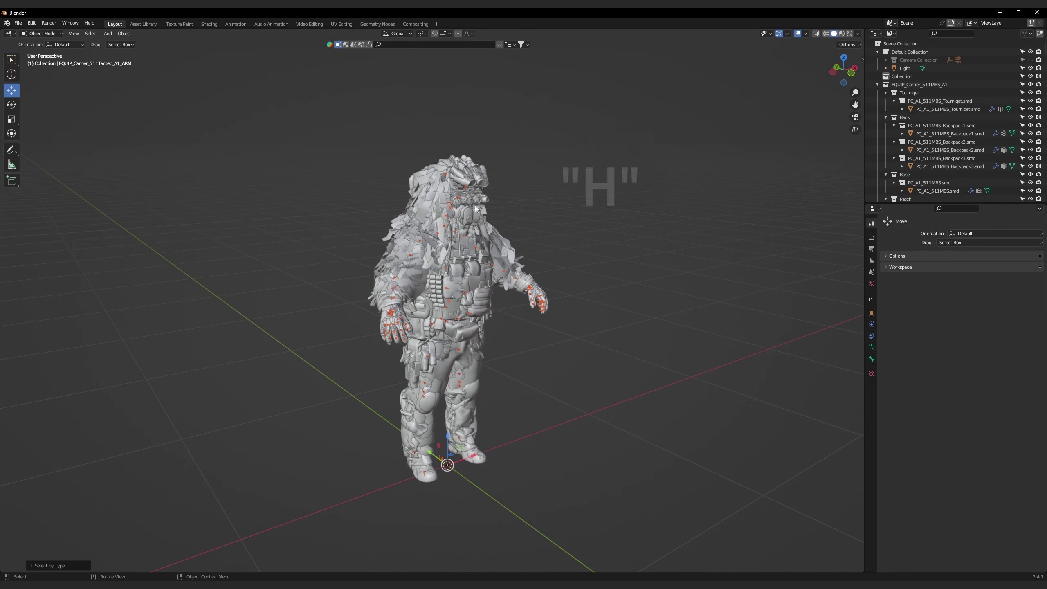
key("h")
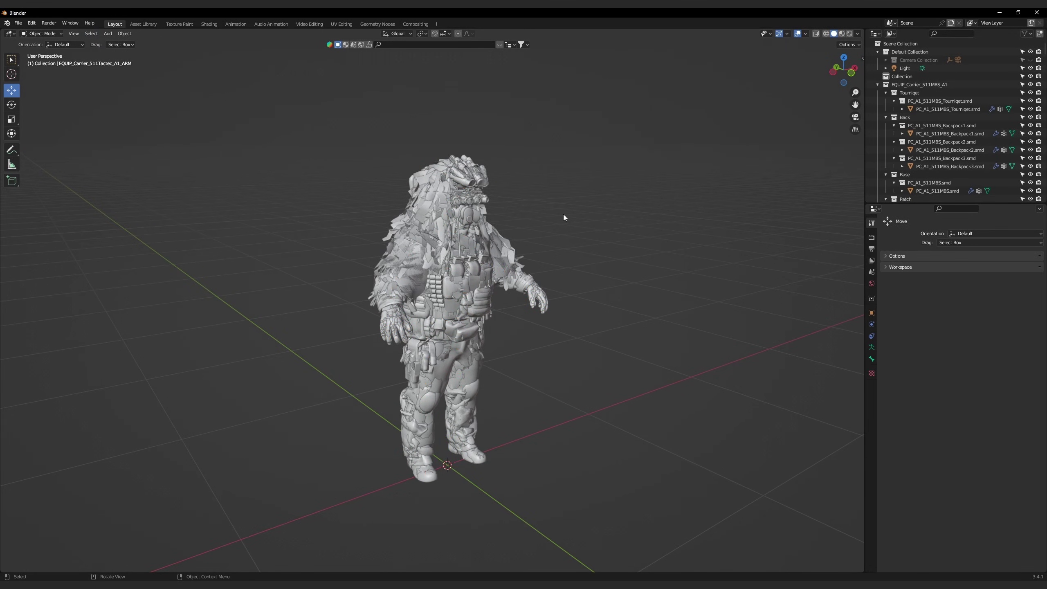
Step: Box-select all the gear meshes in X-Ray and apply Distribute Objects to them
left_click(816, 35)
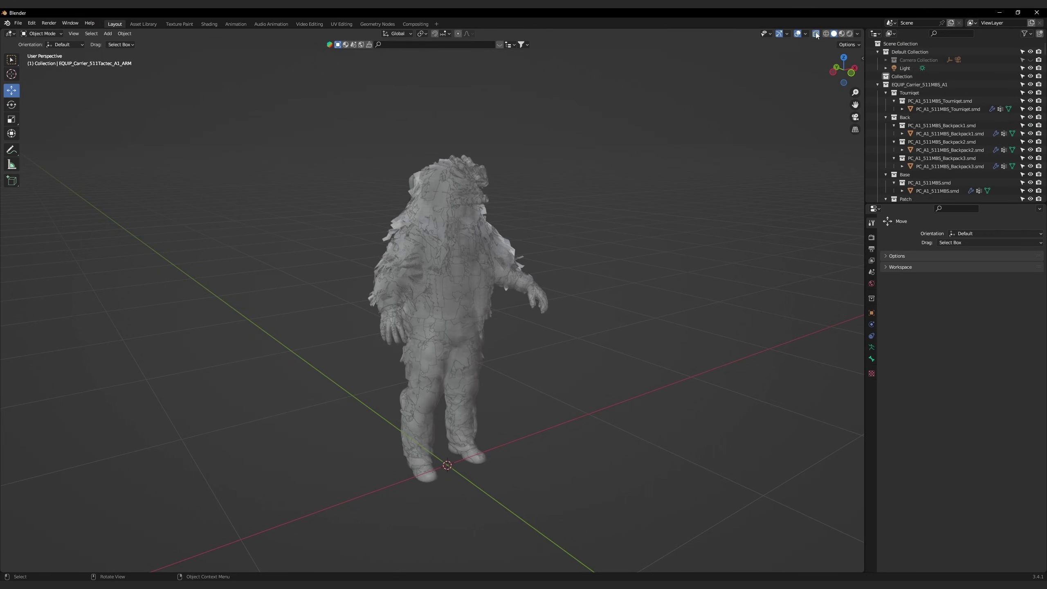
left_click_drag(254, 122, 700, 526)
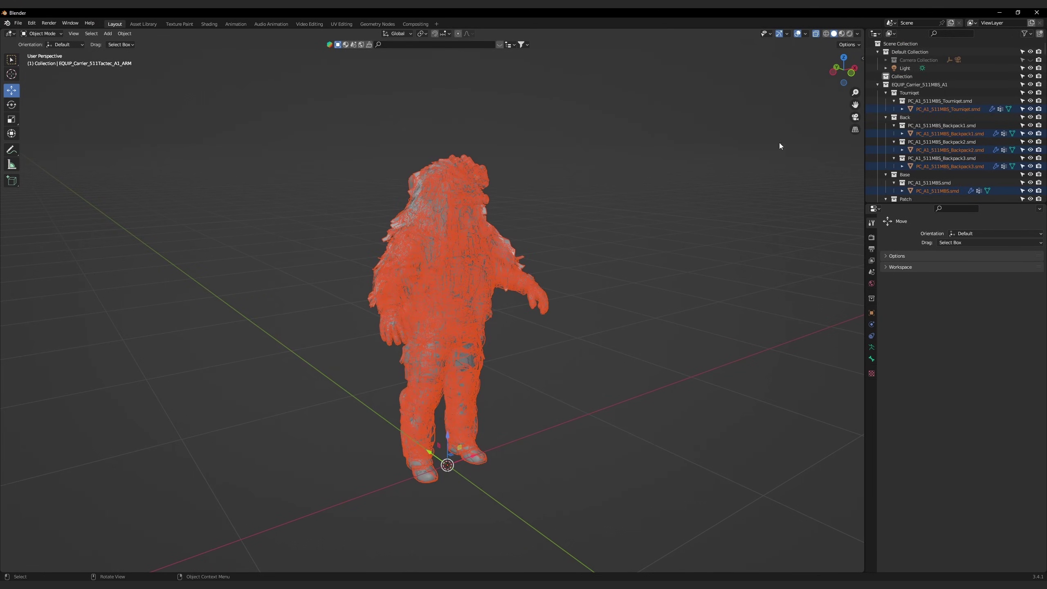
left_click(815, 34)
left_click(125, 34)
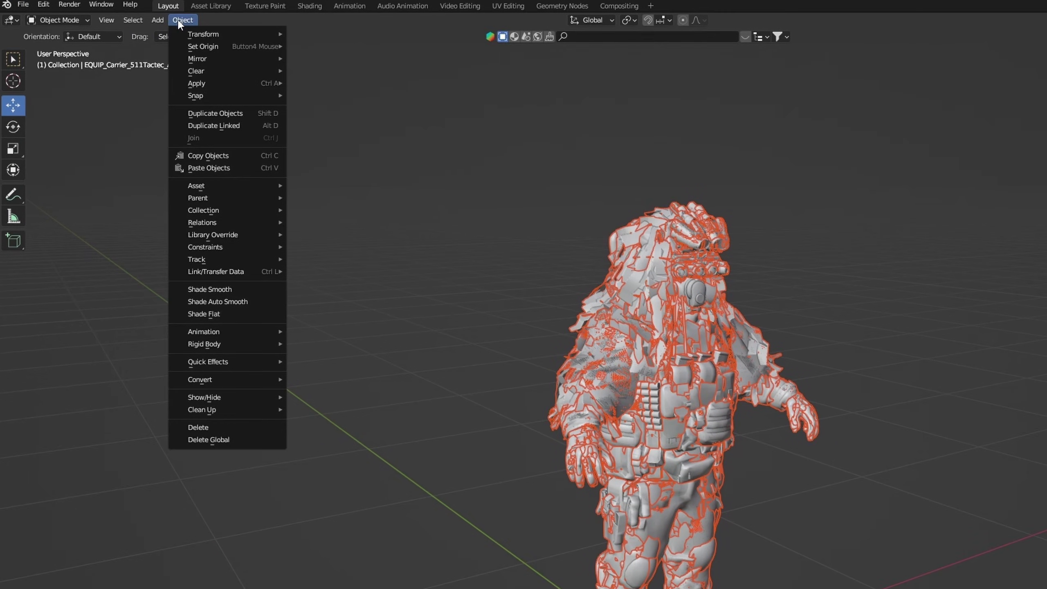
mouse_move(206, 34)
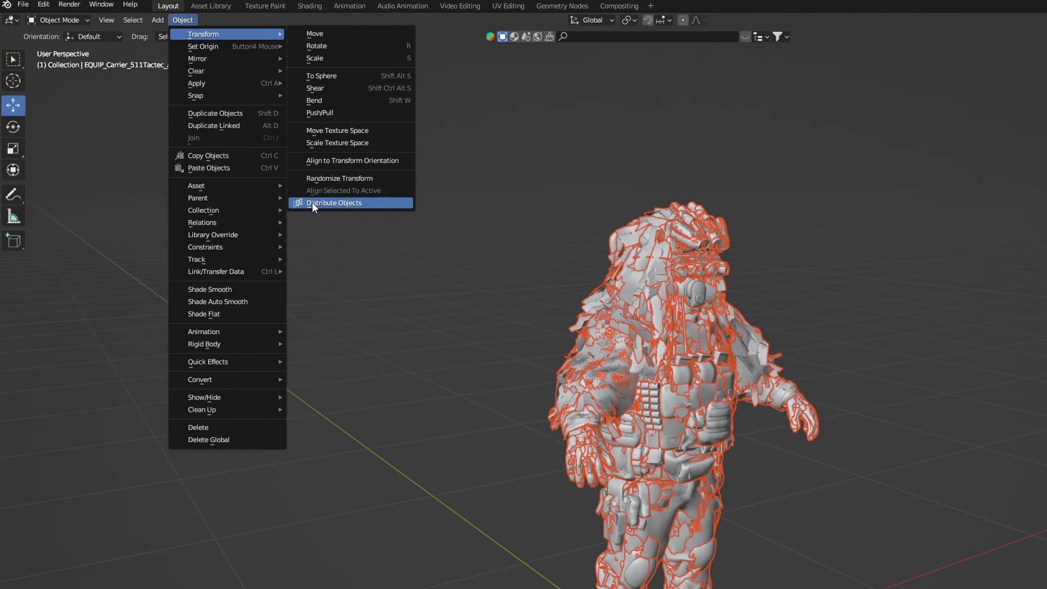
left_click(330, 203)
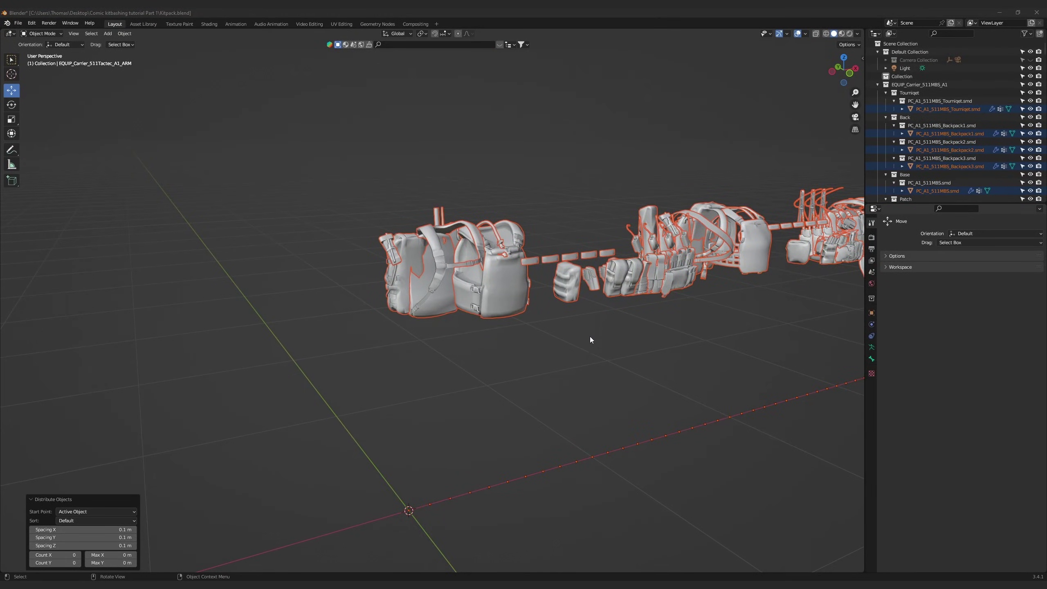
Step: Set the Distribute Objects Max X to 10 m
scroll(591, 314, "down", 3)
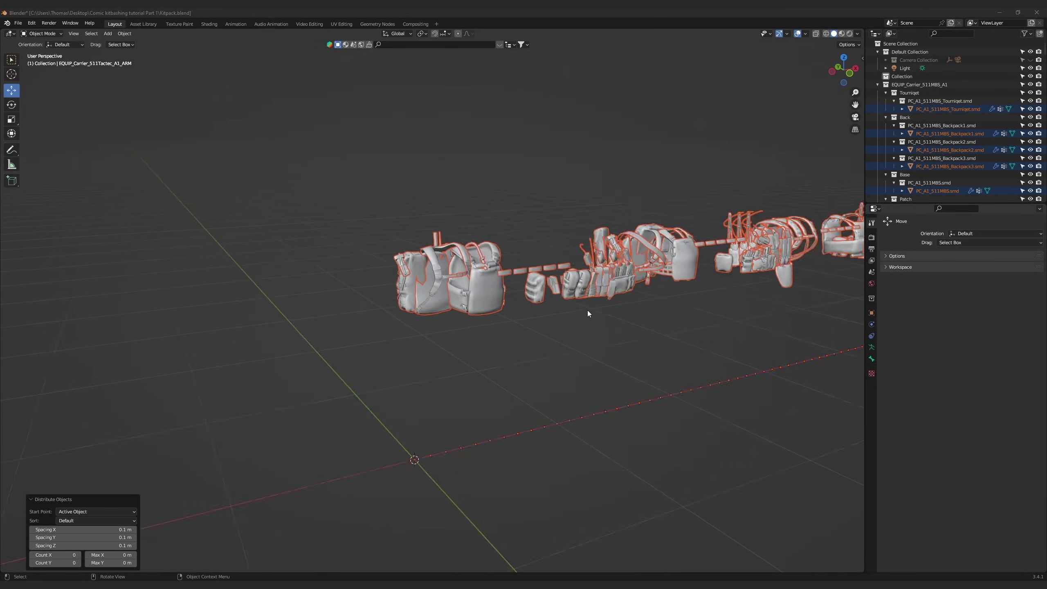
middle_click_drag(587, 310, 541, 316)
scroll(616, 307, "up", 2)
scroll(594, 291, "down", 2)
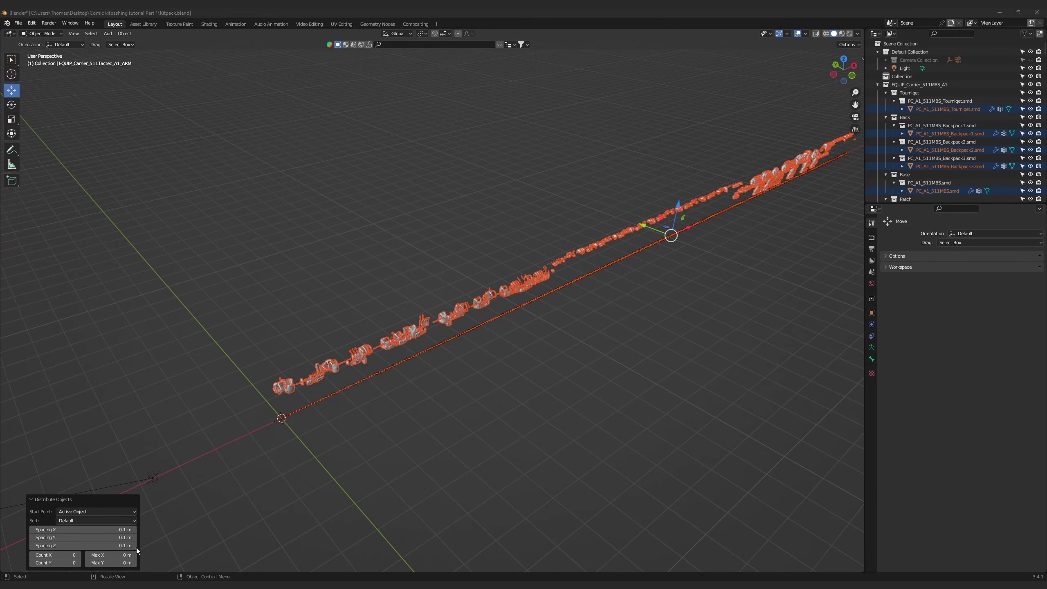
left_click(201, 547)
key("Left")
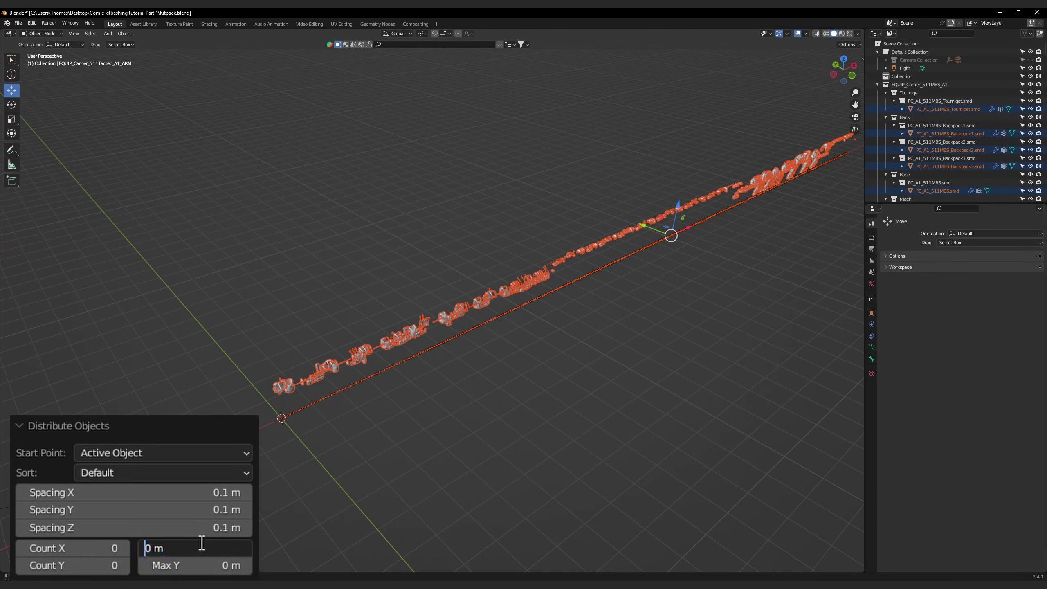
key("Delete")
type("10")
key("Return")
Step: Set the X spacing between parts to 0.6 m
scroll(388, 398, "up", 5)
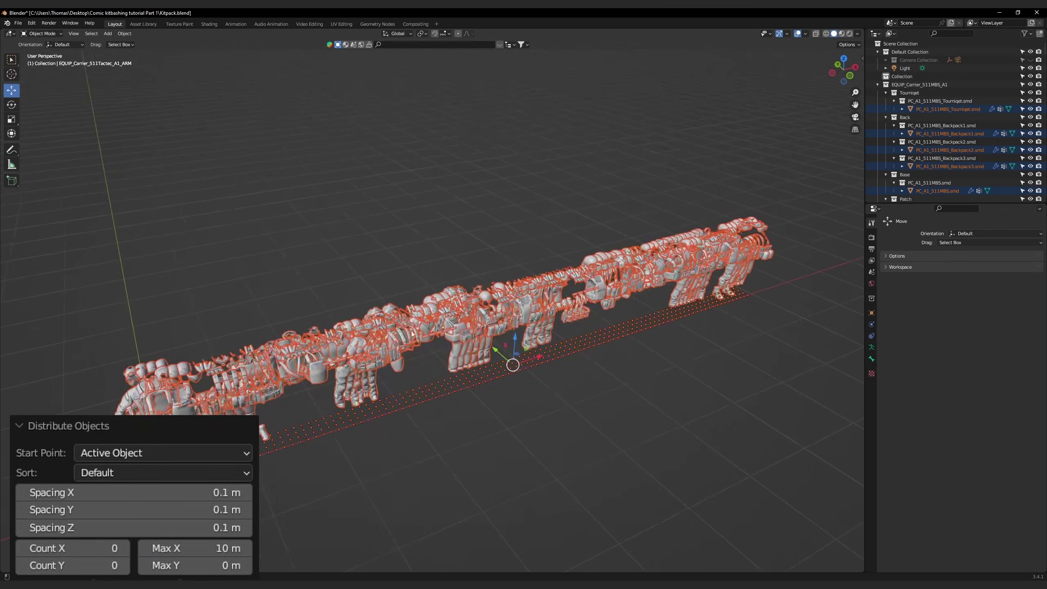
middle_click_drag(396, 340, 247, 437)
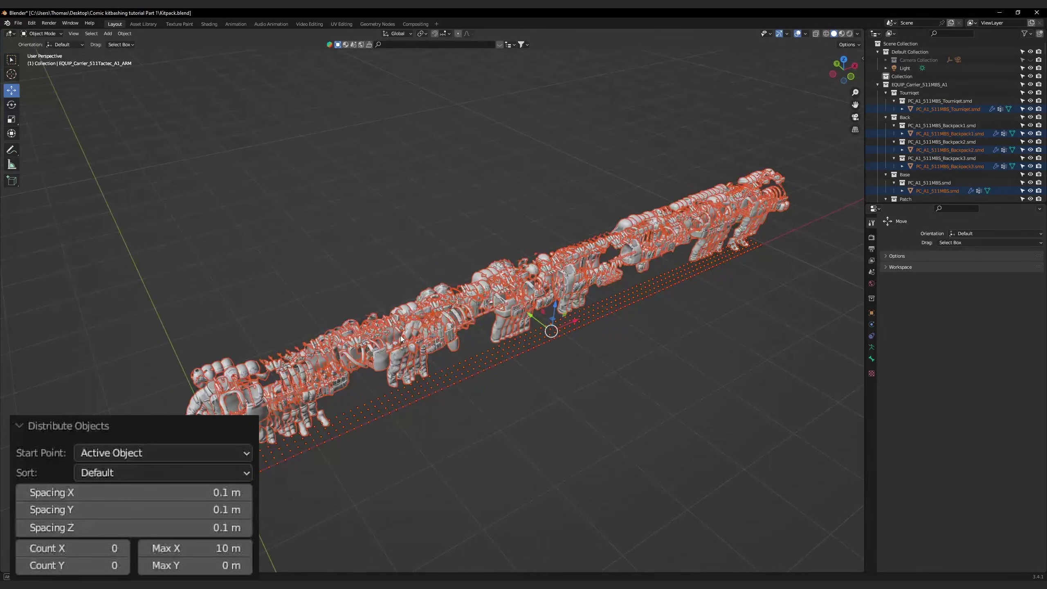
left_click(163, 493)
type("0.6")
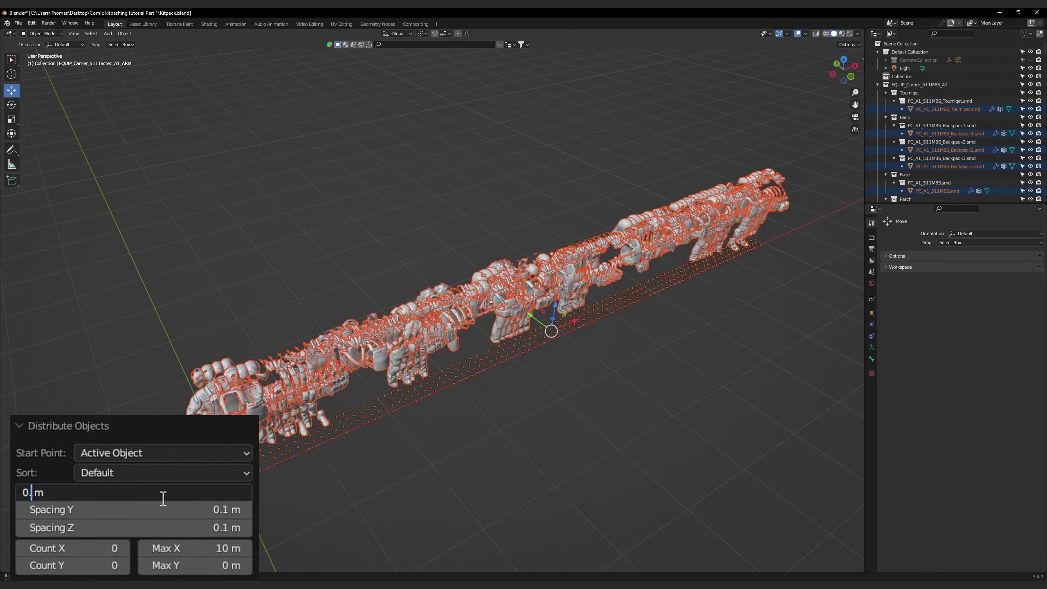
key("Return")
Step: Set the Y spacing to 0.5 m and sort the parts By Name Reversed
middle_click_drag(349, 331, 383, 332)
left_click(143, 510)
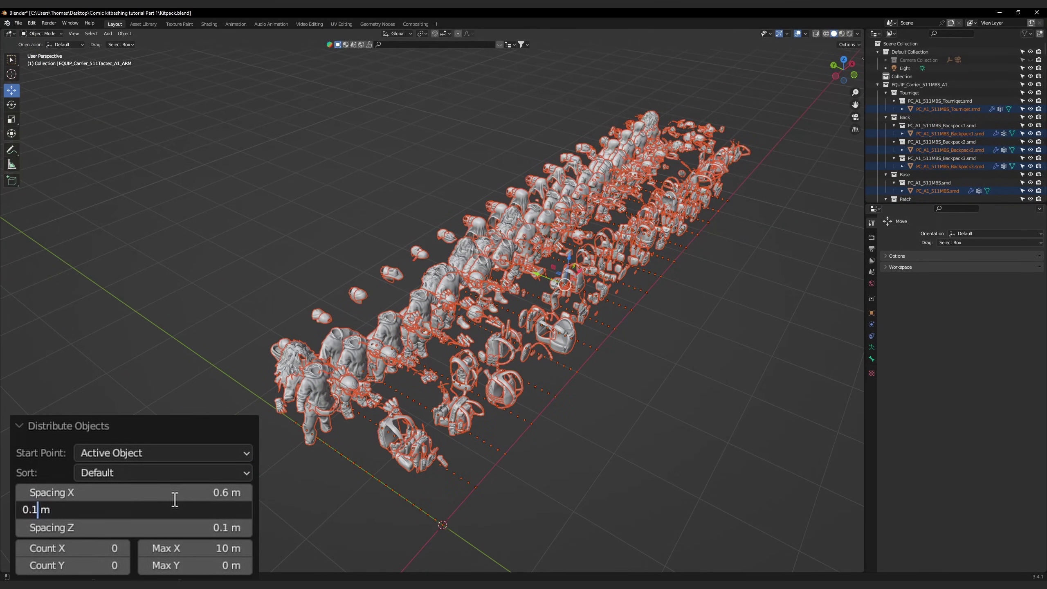
key("BackSpace")
type("5")
key("Return")
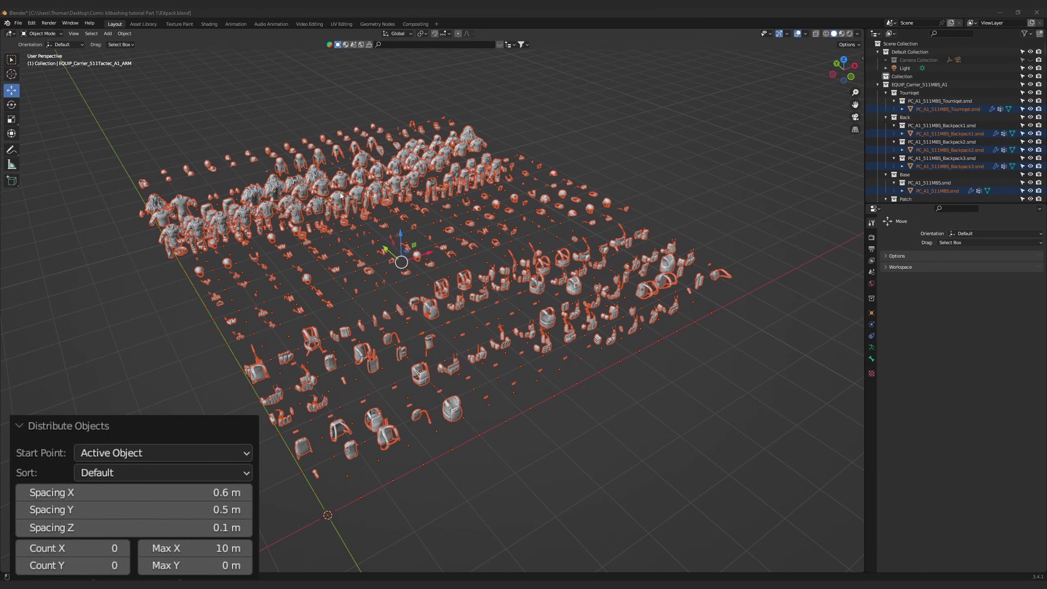
left_click(136, 473)
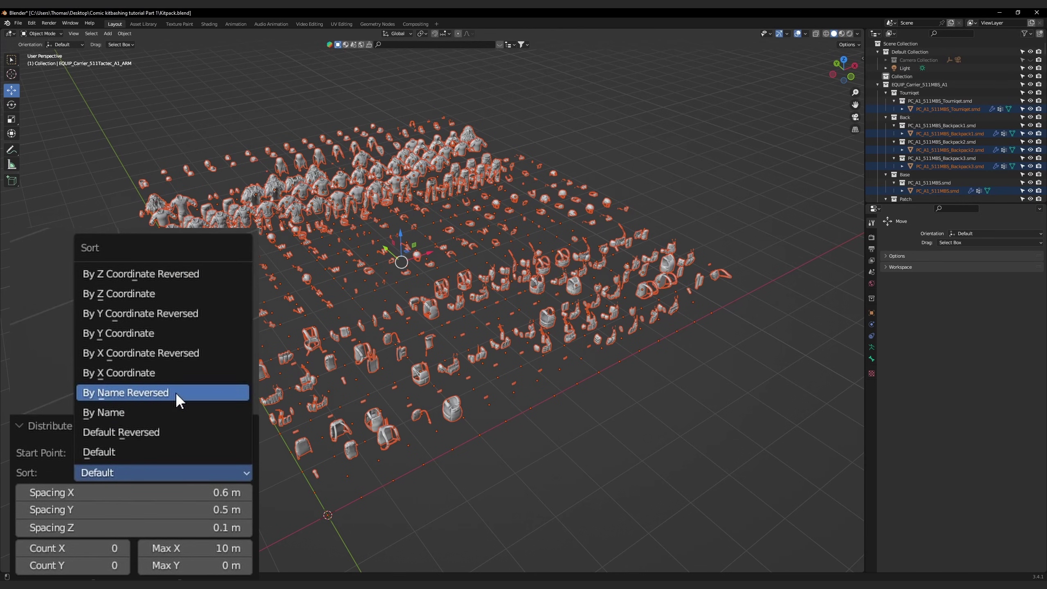
key("Return")
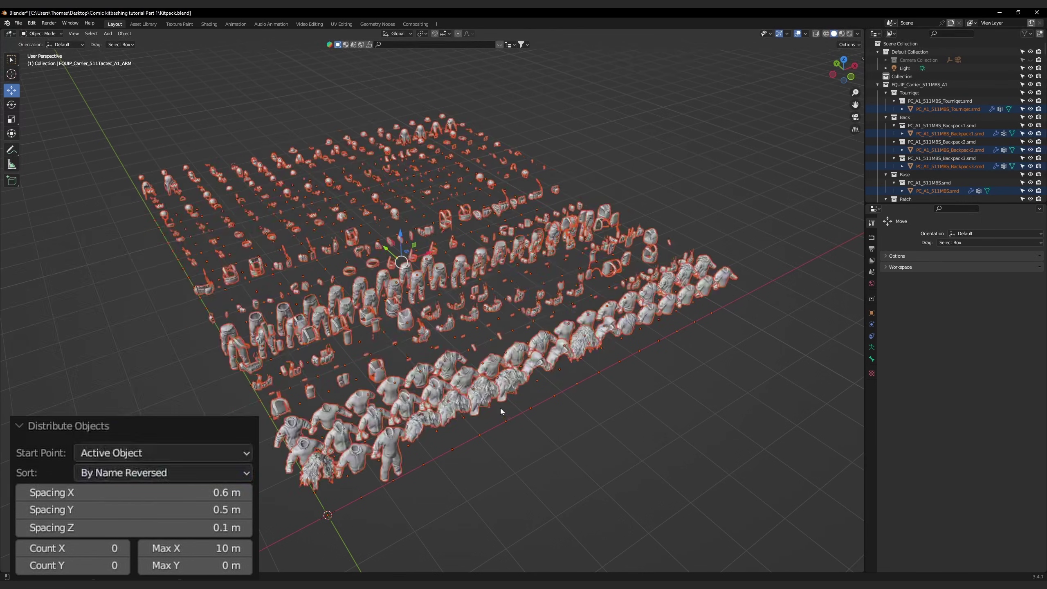
scroll(501, 408, "up", 2)
scroll(504, 374, "up", 2)
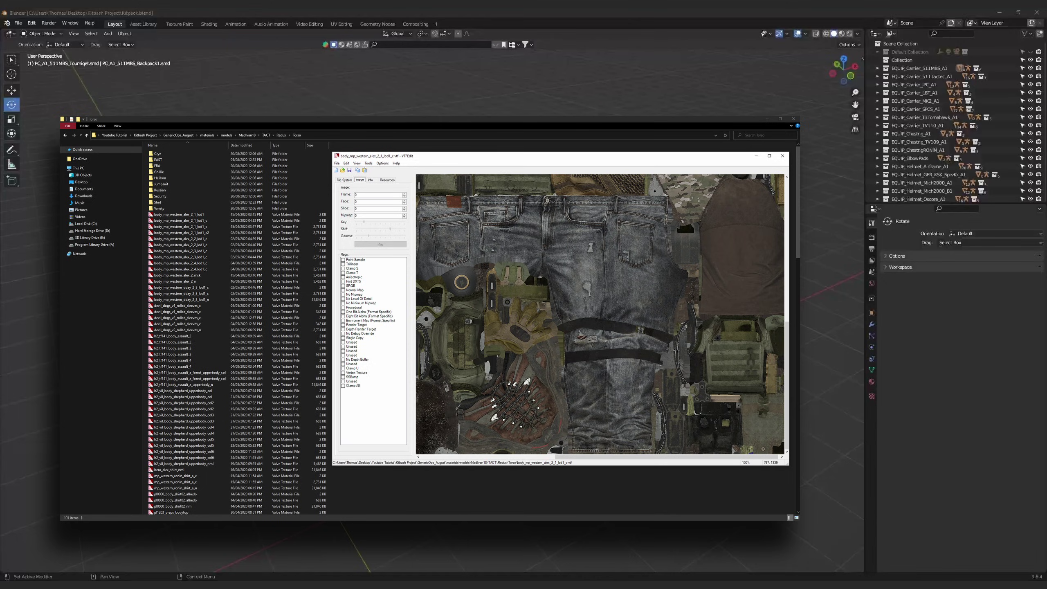
Step: Close the VTFEdit jeans texture window and the File Explorer window
key("alt+F4")
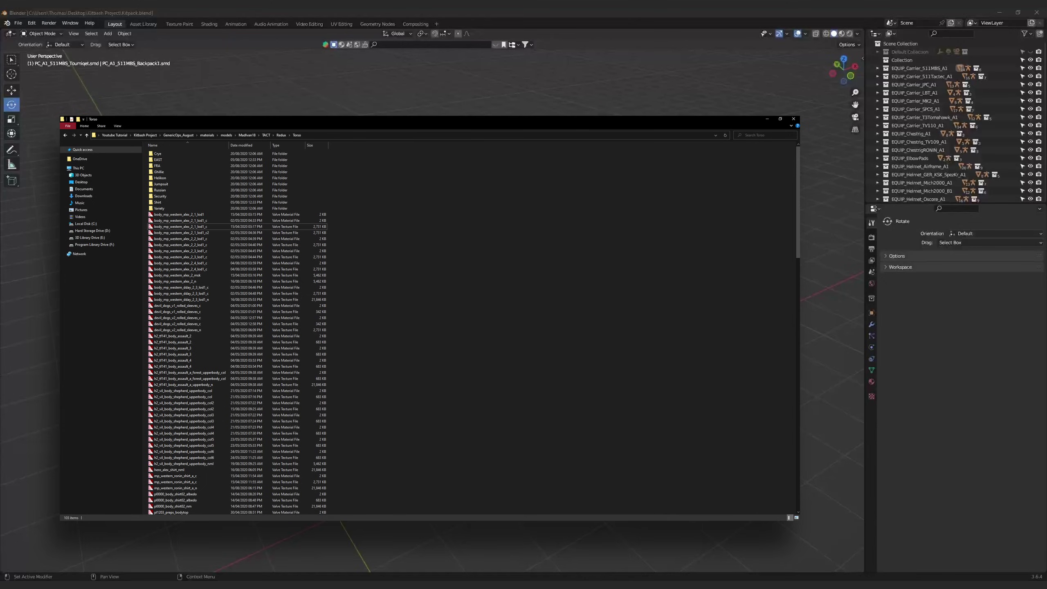
key("alt+F4")
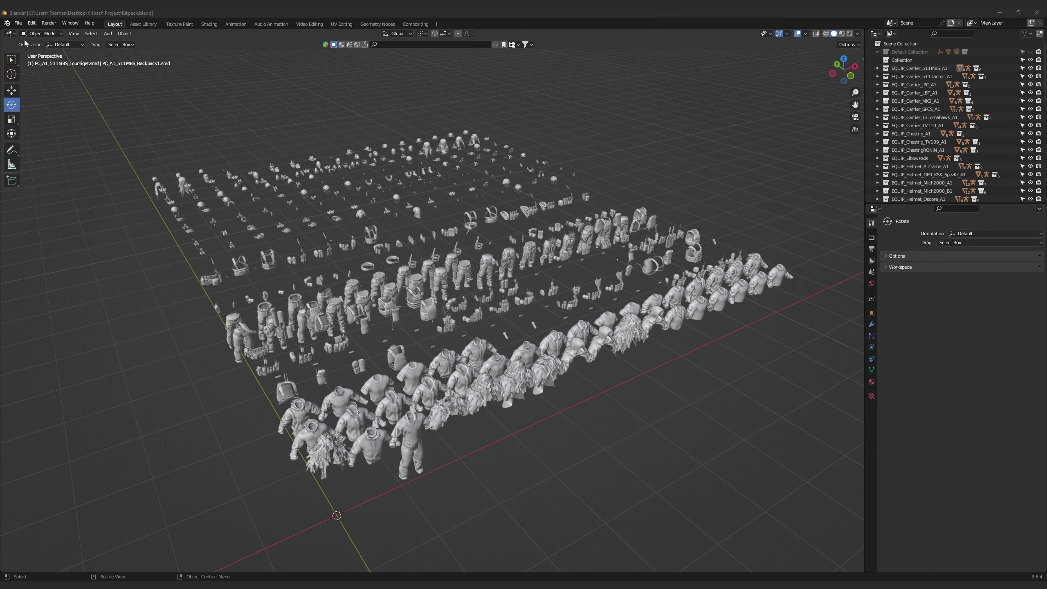
Step: Unpack the 399 packed resources with 'Use files in current directory (create when necessary)'
left_click(18, 23)
mouse_move(49, 155)
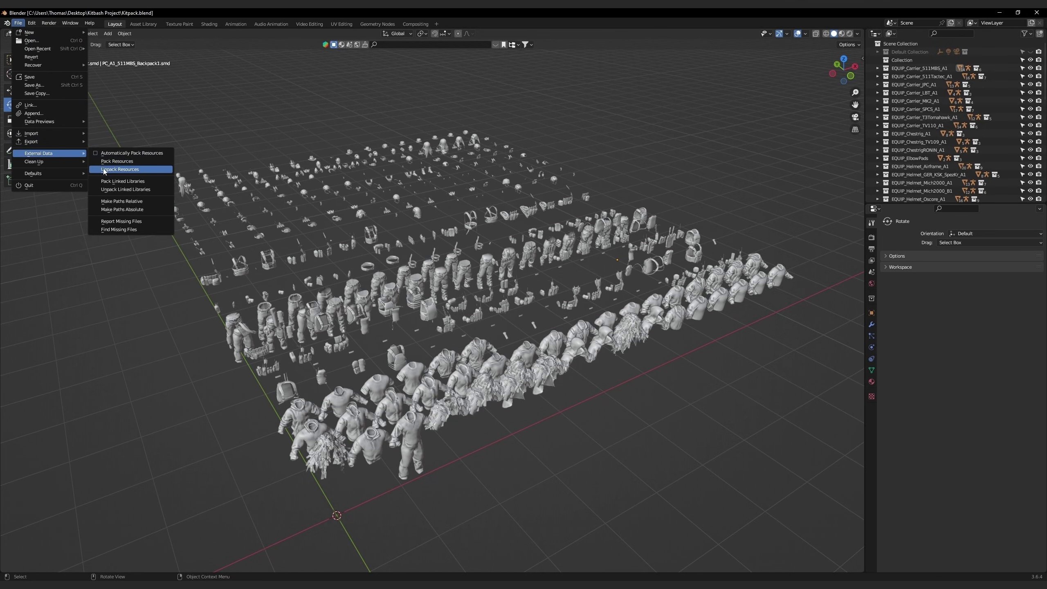
left_click(137, 170)
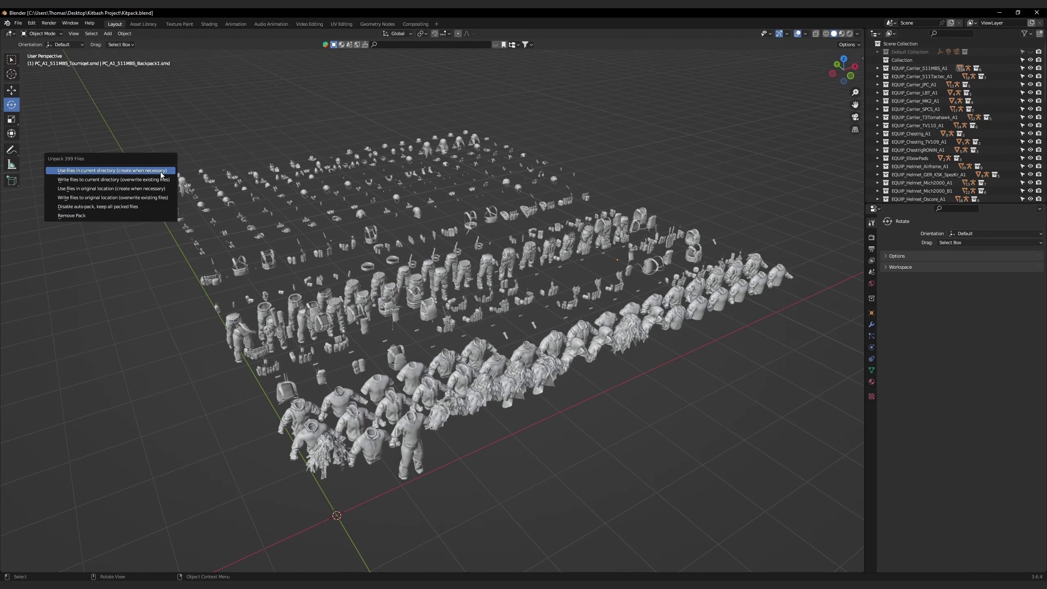
left_click(137, 171)
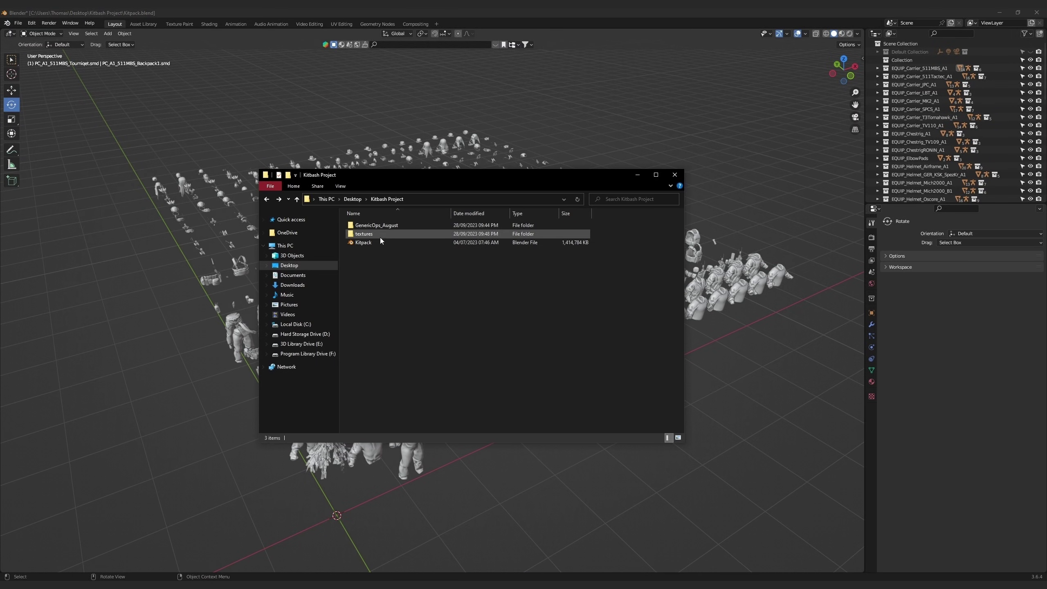
double_click(384, 234)
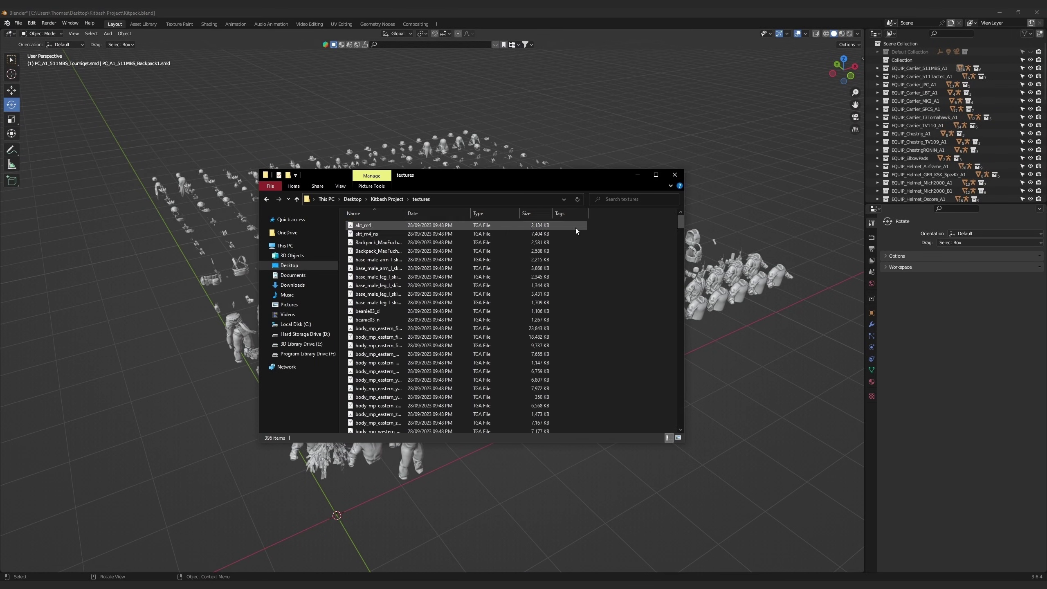
left_click_drag(682, 219, 681, 419)
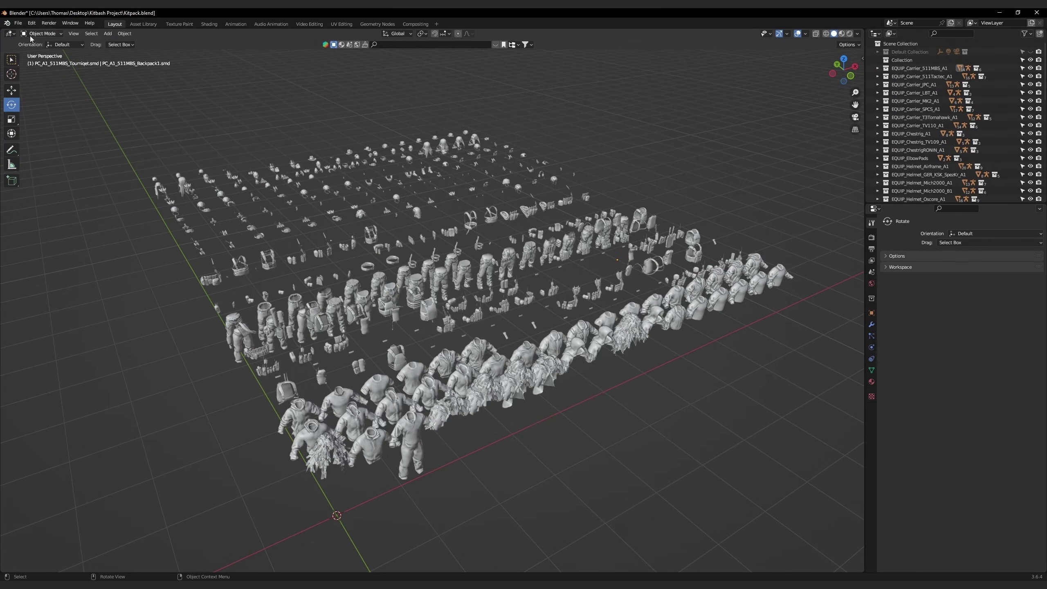
left_click(18, 22)
left_click(46, 77)
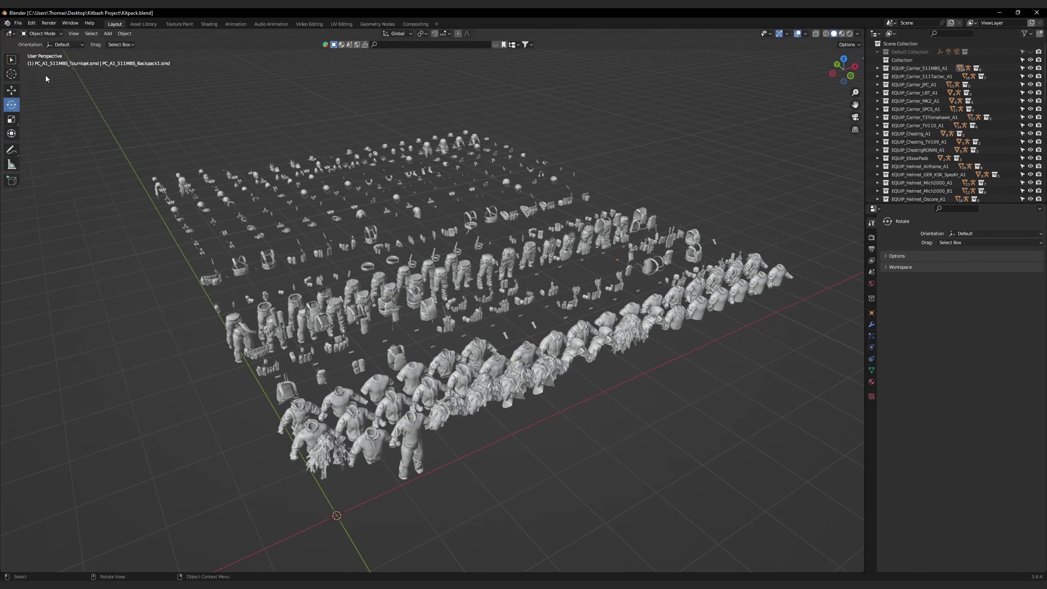
left_click(129, 561)
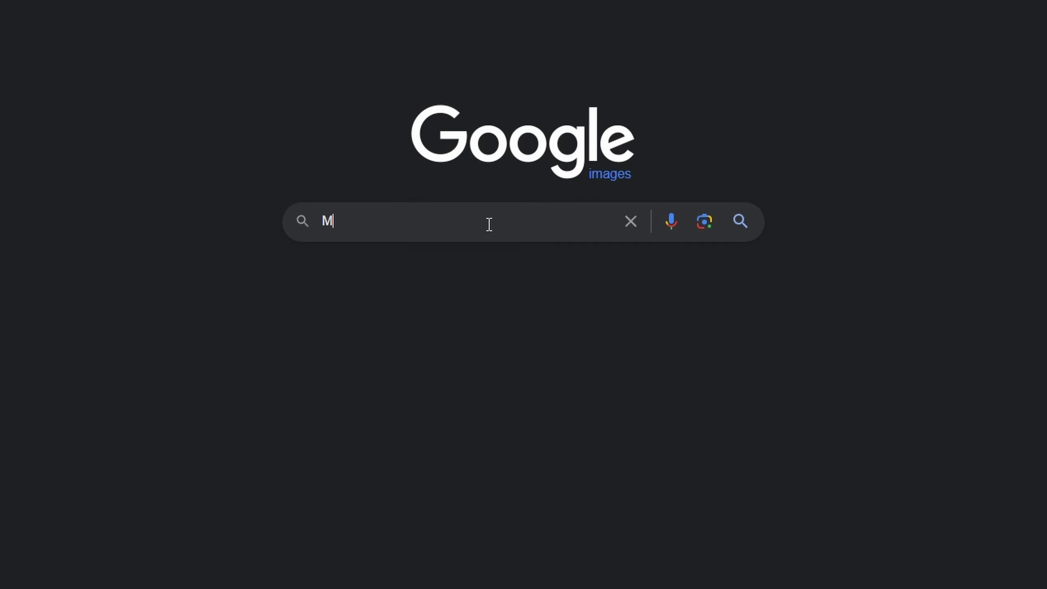
Step: Search Google Images for 'Metro 2033 Concept Art'
type("etro 2033 Cond")
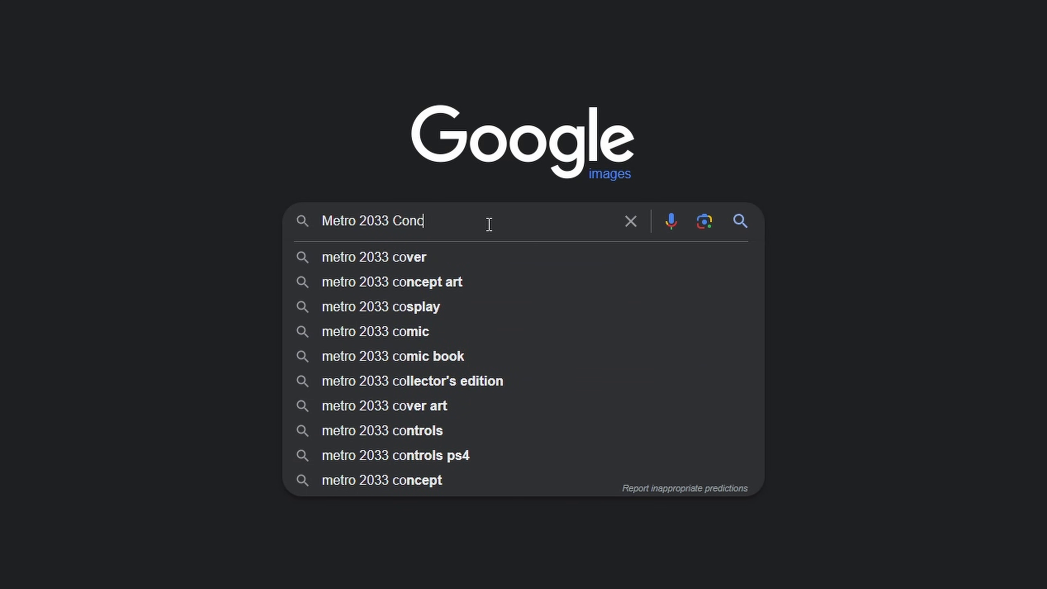
key("BackSpace")
type("cept Art")
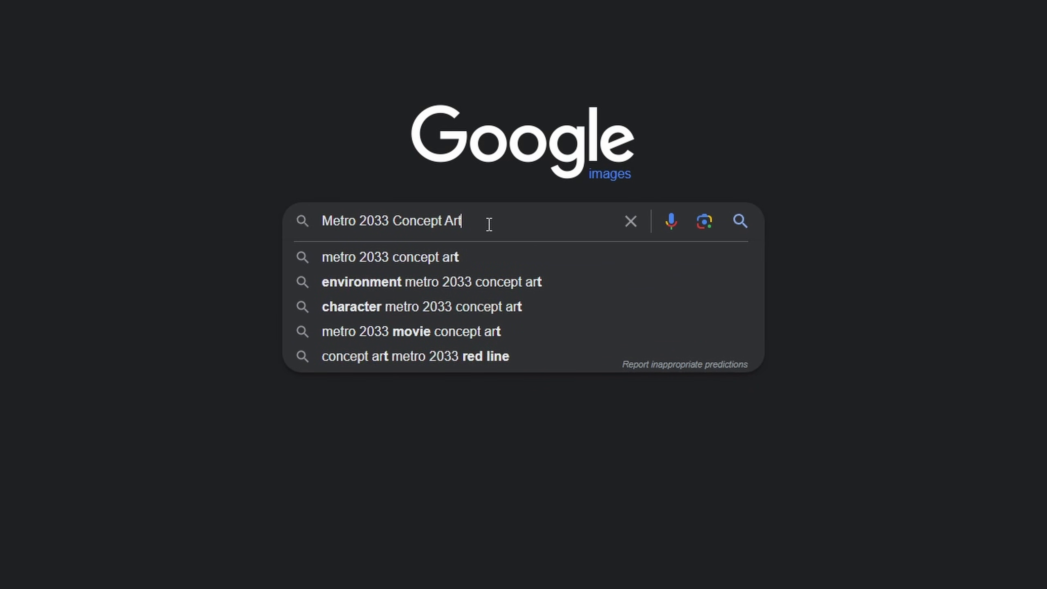
key("Return")
Step: Preview stalker concept images and drag two gas-masked stalker images out as references
left_click(218, 165)
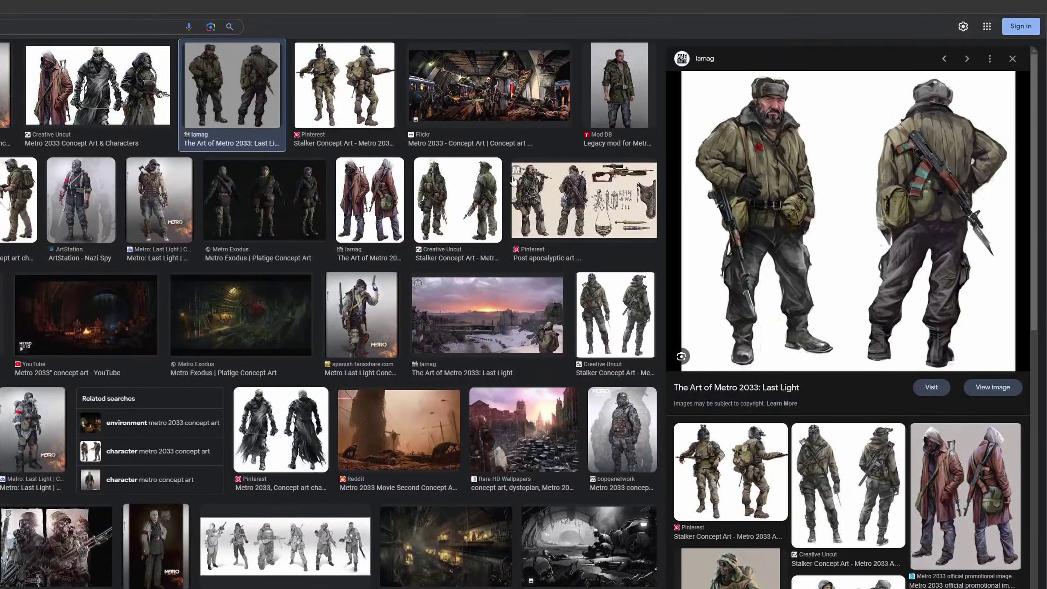
left_click(323, 102)
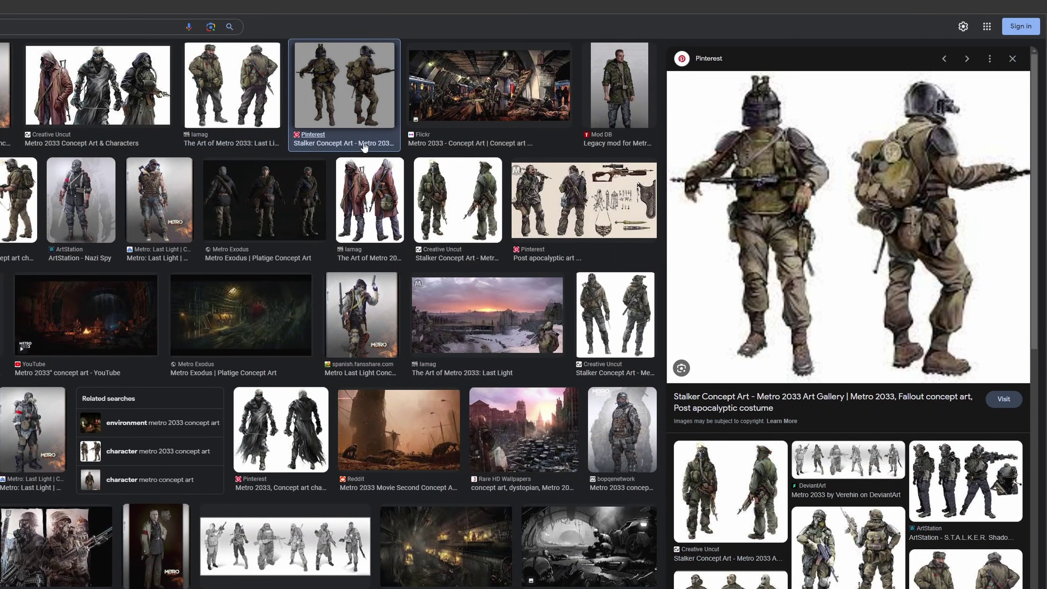
left_click(458, 198)
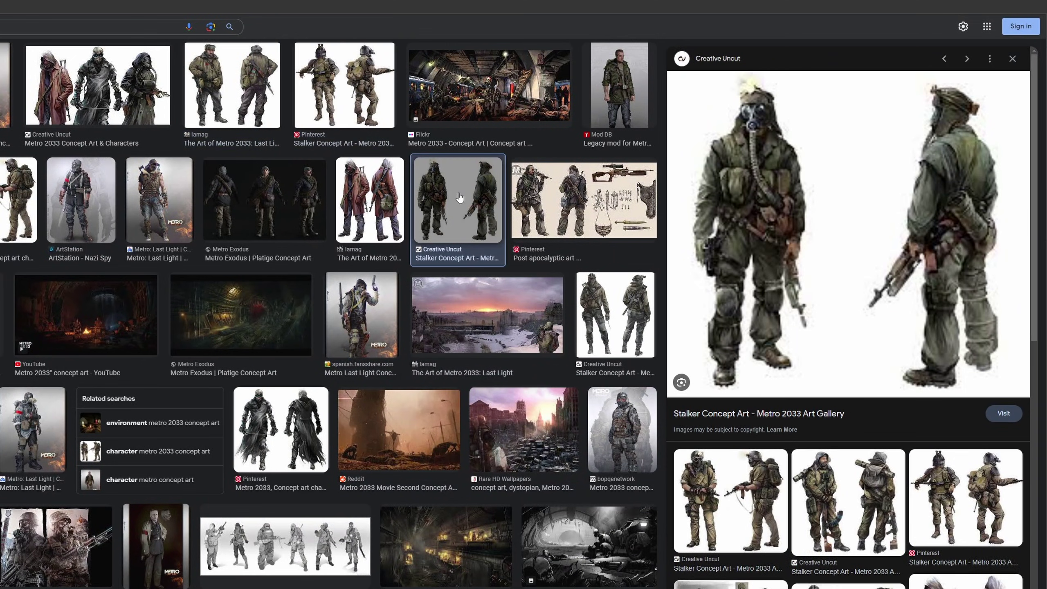
left_click_drag(825, 215, 431, 284)
left_click(679, 537)
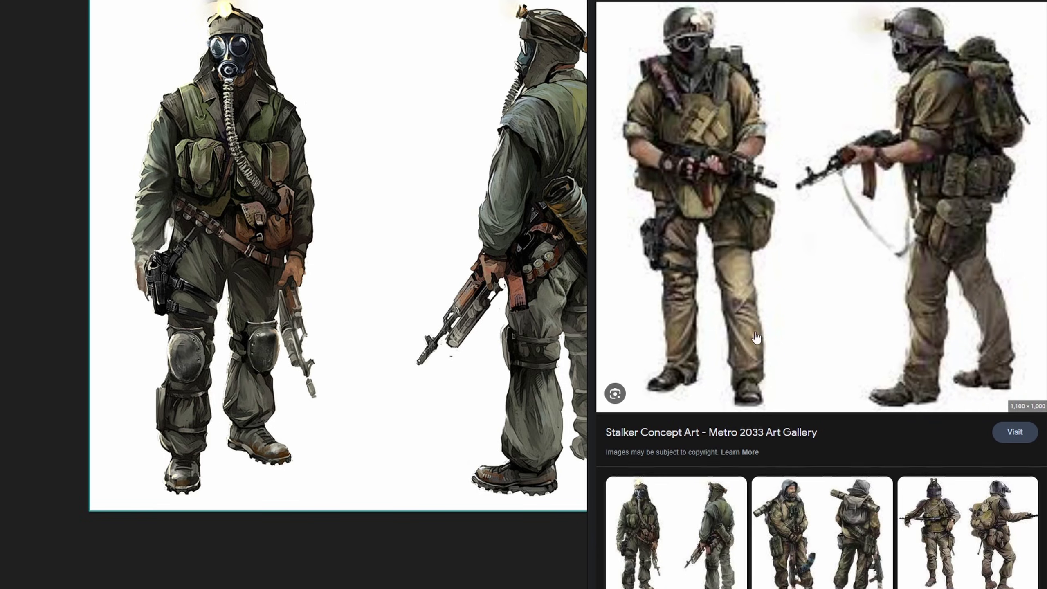
scroll(367, 285, "down", 3)
left_click_drag(804, 198, 151, 246)
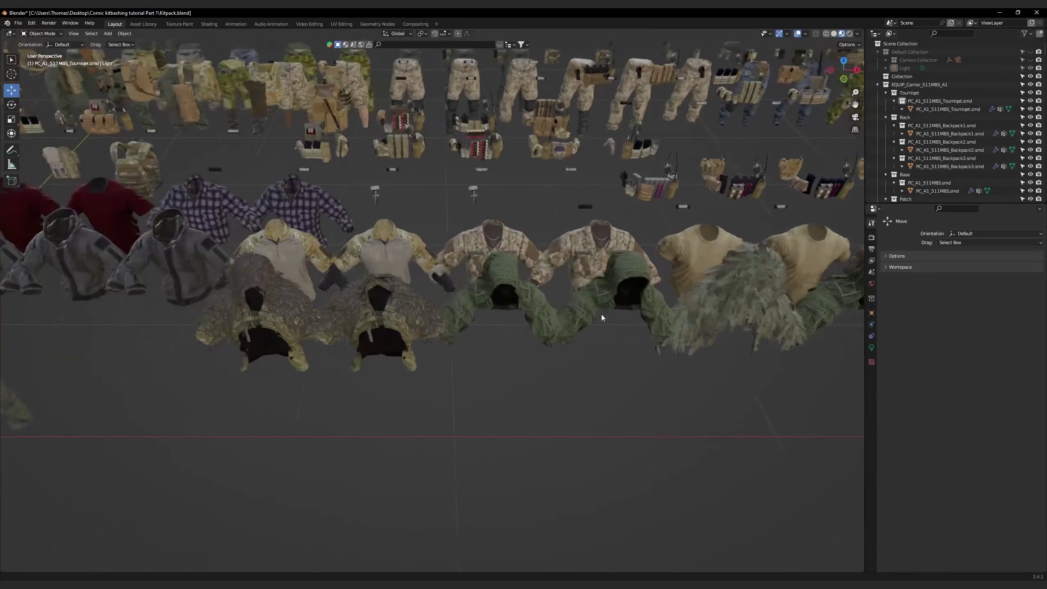
middle_click_drag(335, 320, 477, 321)
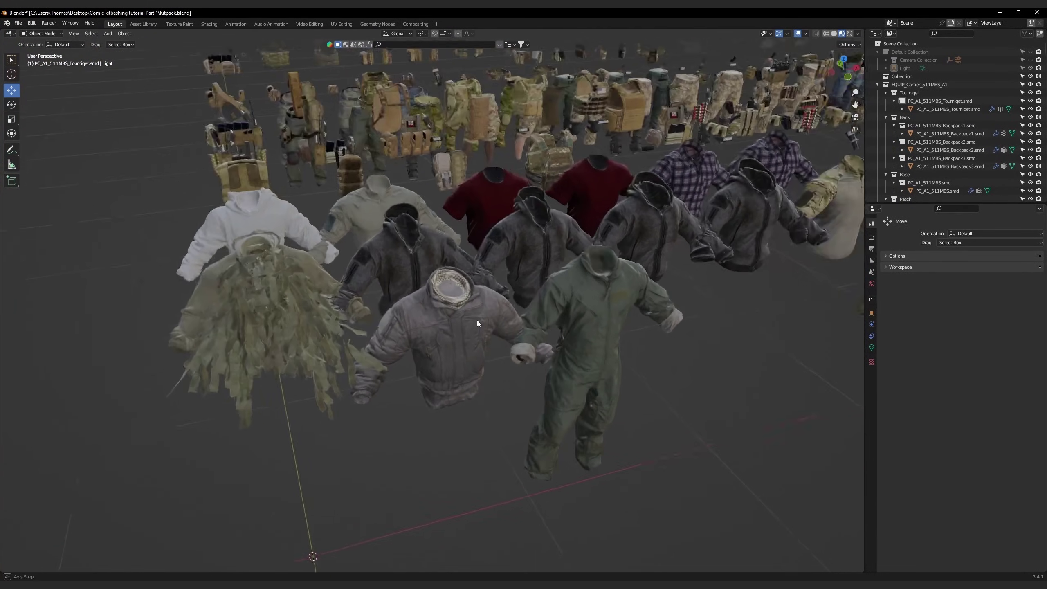
scroll(427, 310, "up", 5)
left_click(408, 281)
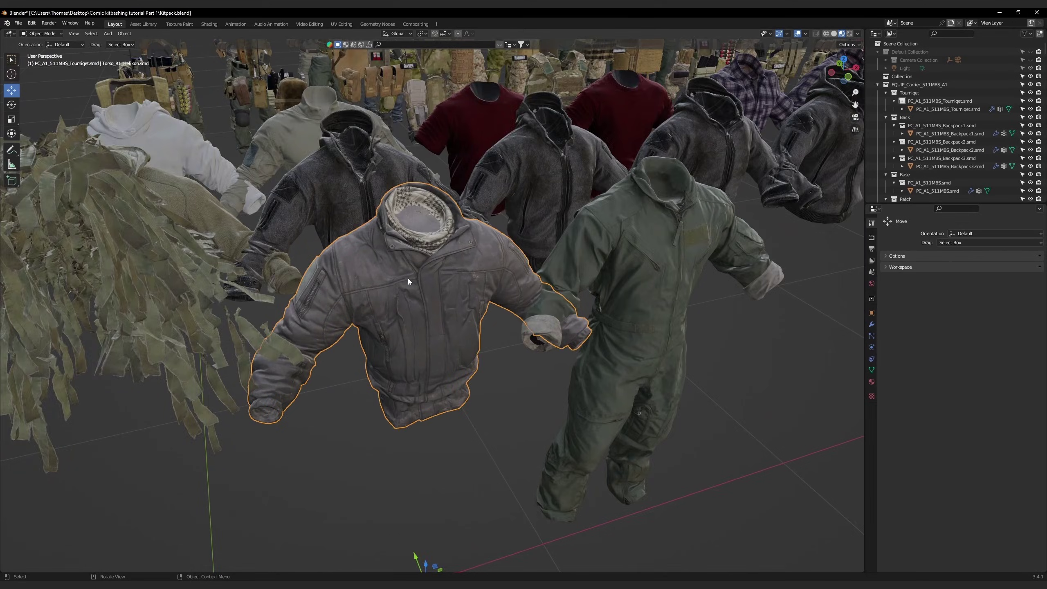
key("slash")
middle_click_drag(407, 257, 566, 274)
key("slash")
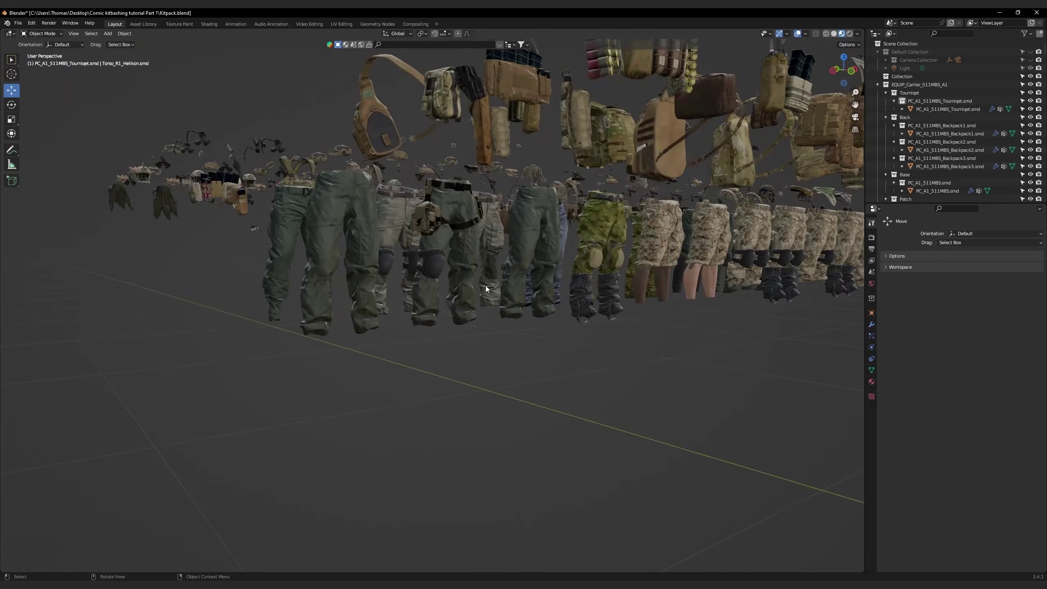
middle_click_drag(486, 286, 517, 300)
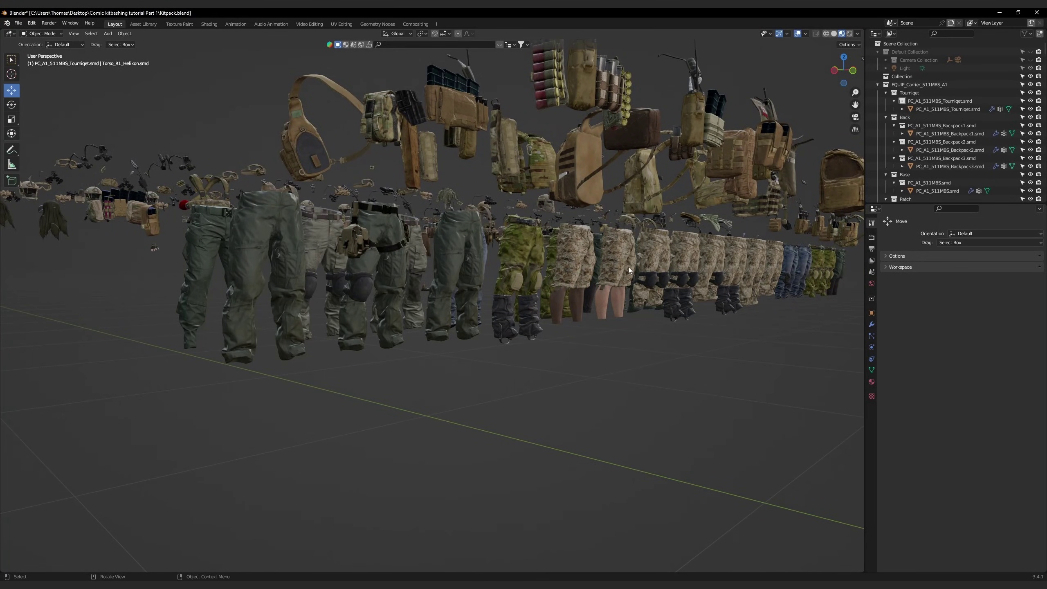
middle_click_drag(629, 267, 449, 327)
scroll(524, 279, "up", 5)
scroll(461, 321, "up", 2)
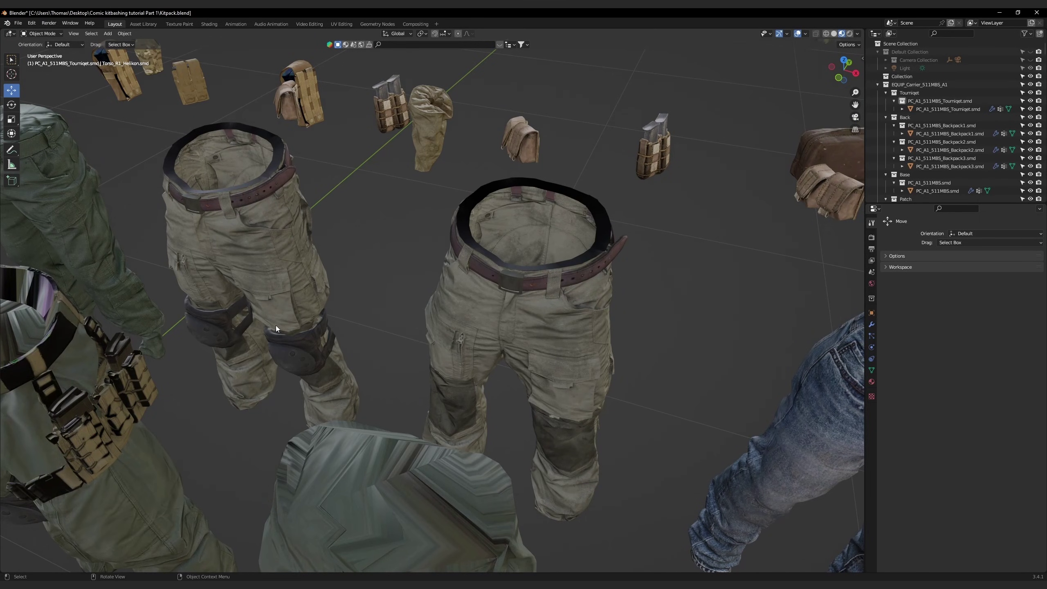
middle_click_drag(445, 336, 499, 276)
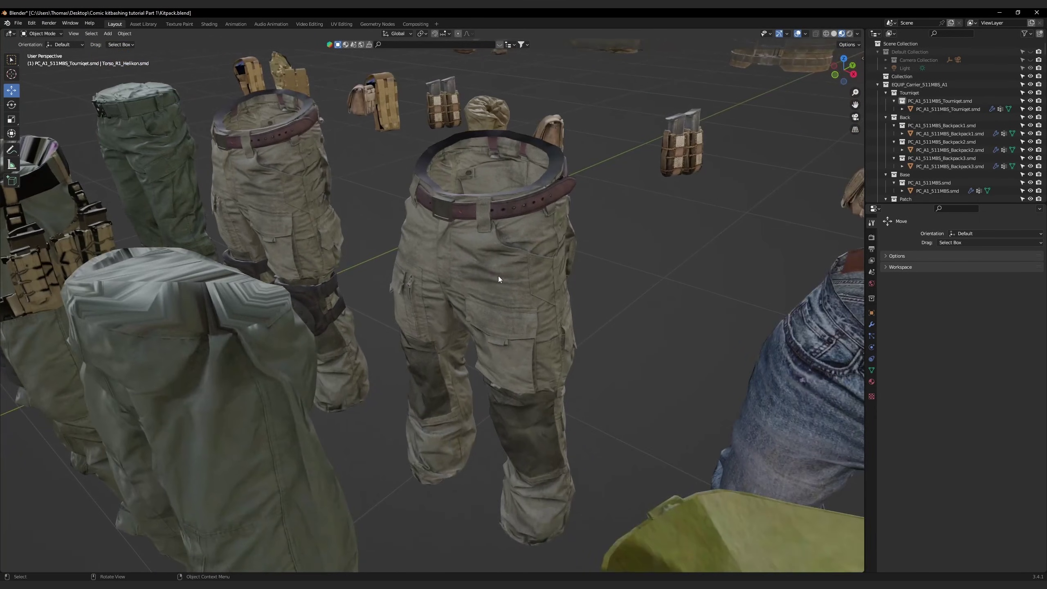
key("shift+space")
key("r")
left_click(481, 255)
key("KP_Divide")
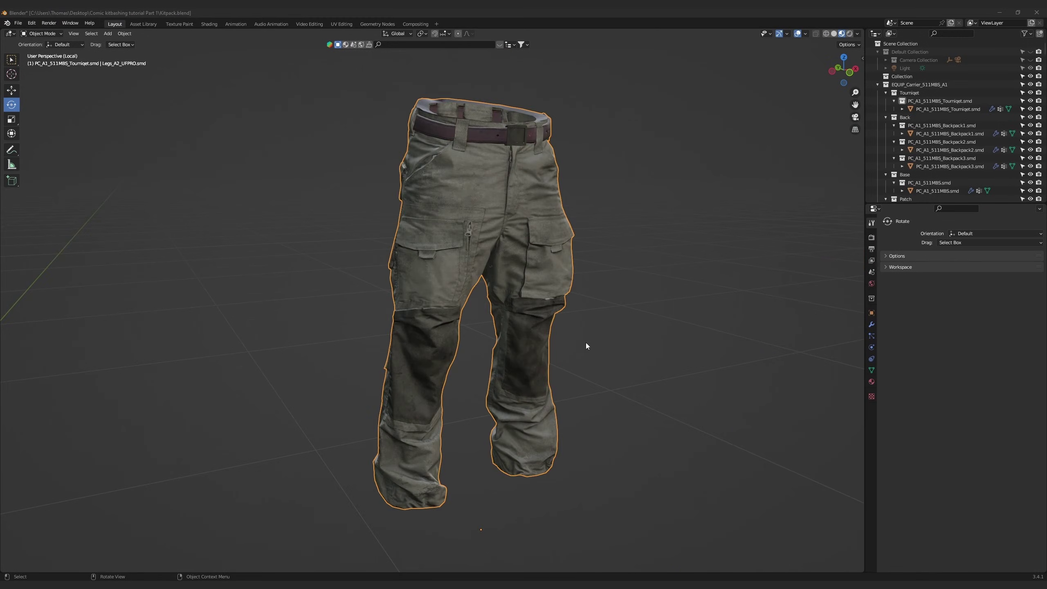
mouse_move(586, 342)
middle_mouse_down()
mouse_move(548, 323)
mouse_move(595, 345)
middle_mouse_up()
key("KP_Divide")
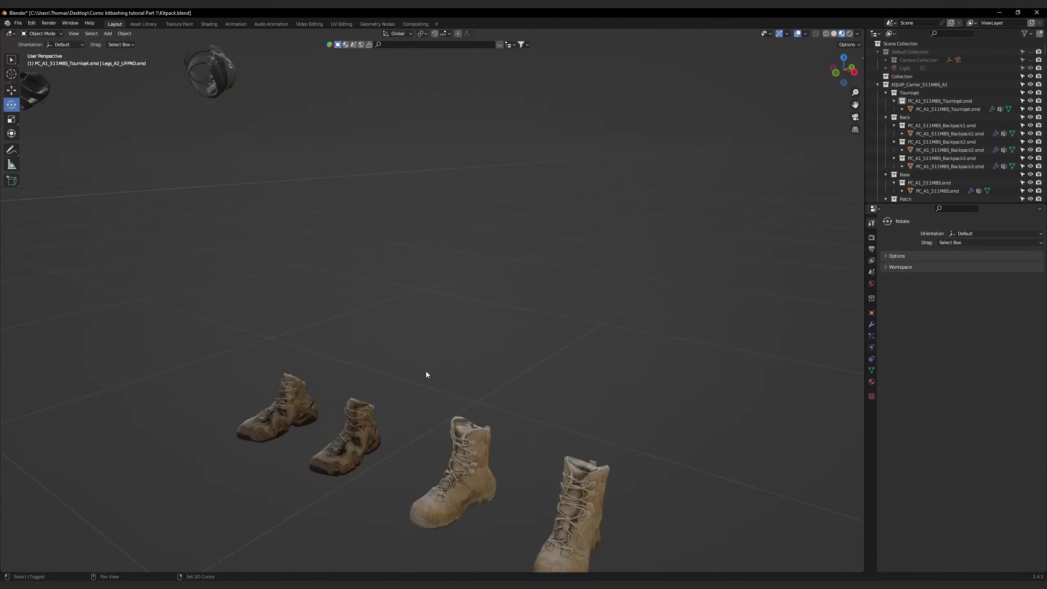
middle_click_drag(425, 372, 451, 322, "shift")
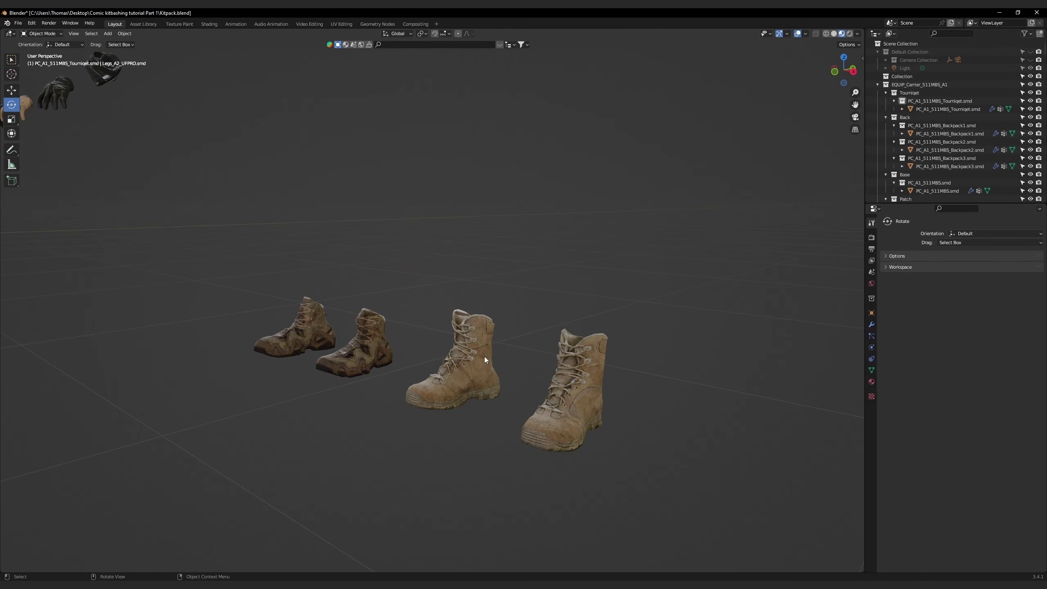
left_click(481, 341, "shift")
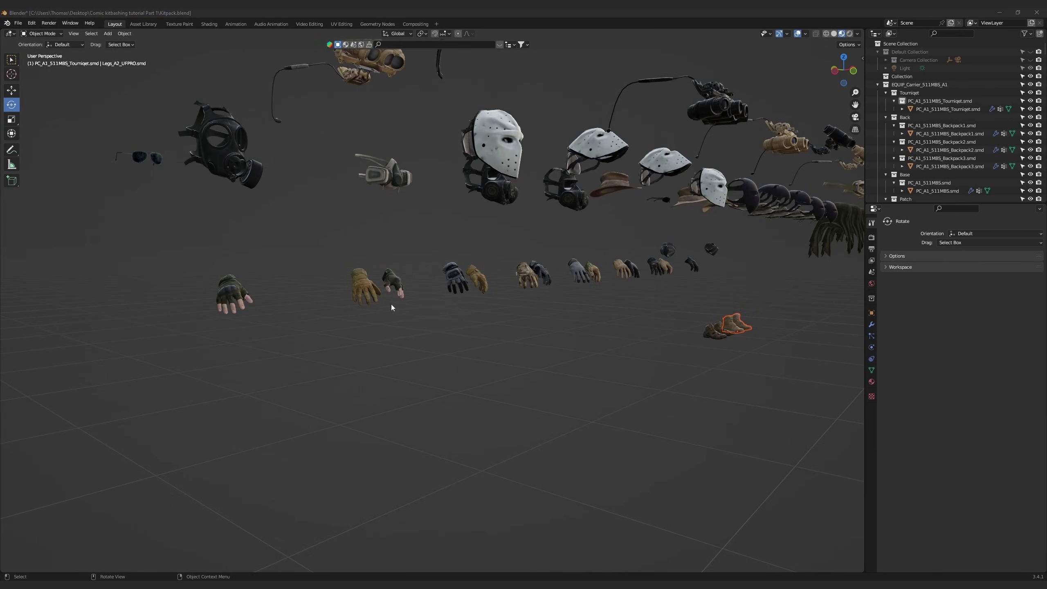
scroll(392, 305, "up", 6)
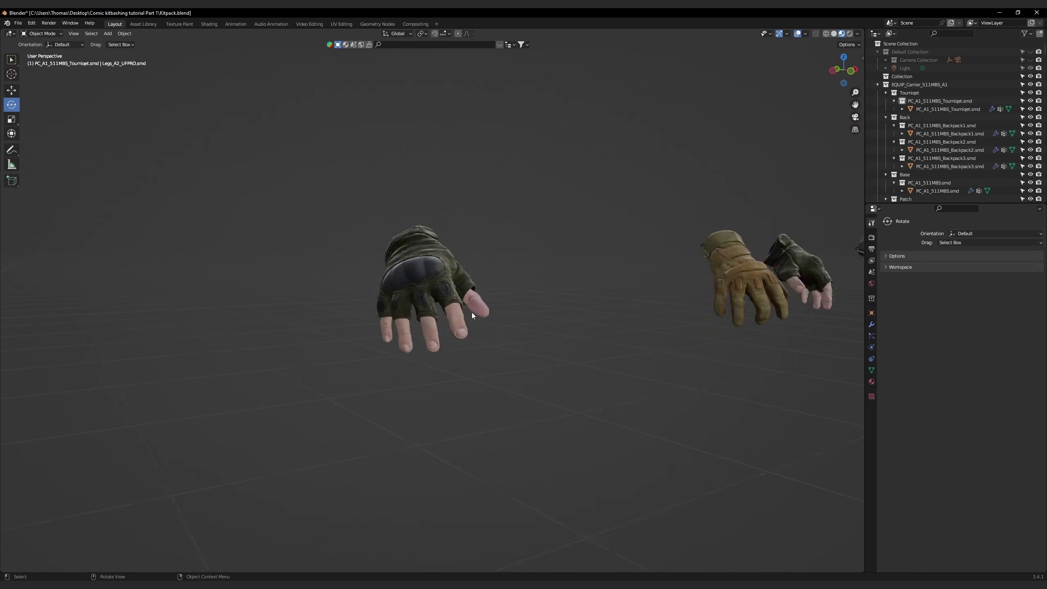
mouse_move(472, 312)
middle_mouse_down()
mouse_move(405, 317)
mouse_move(486, 320)
middle_mouse_up()
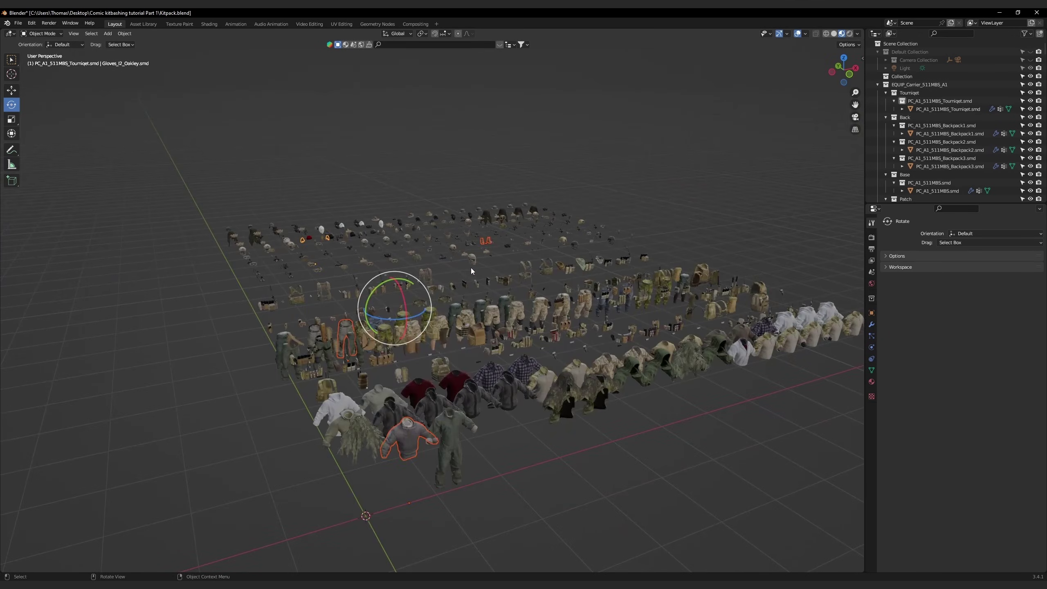
Step: Copy the selected jacket, trousers, boots and gloves objects and paste all eight into the empty scene
middle_click_drag(472, 267, 502, 287, "shift")
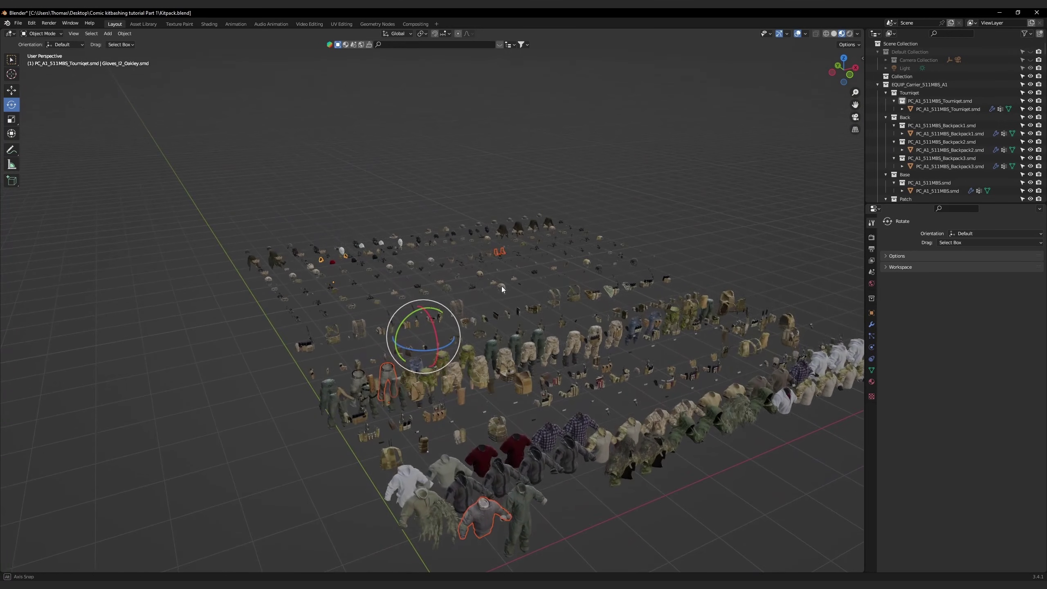
right_click(475, 292)
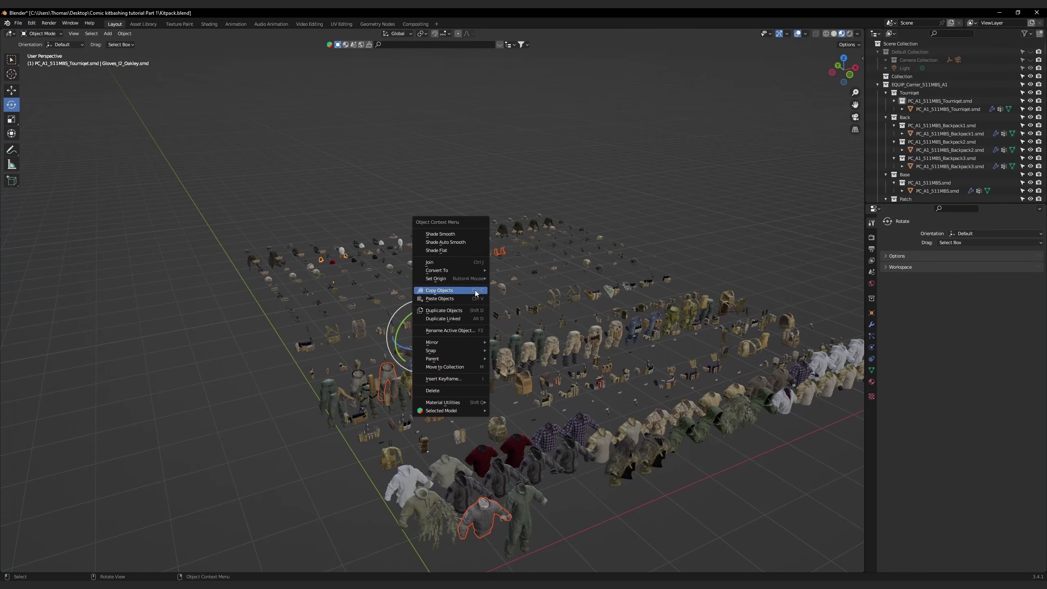
left_click(440, 291)
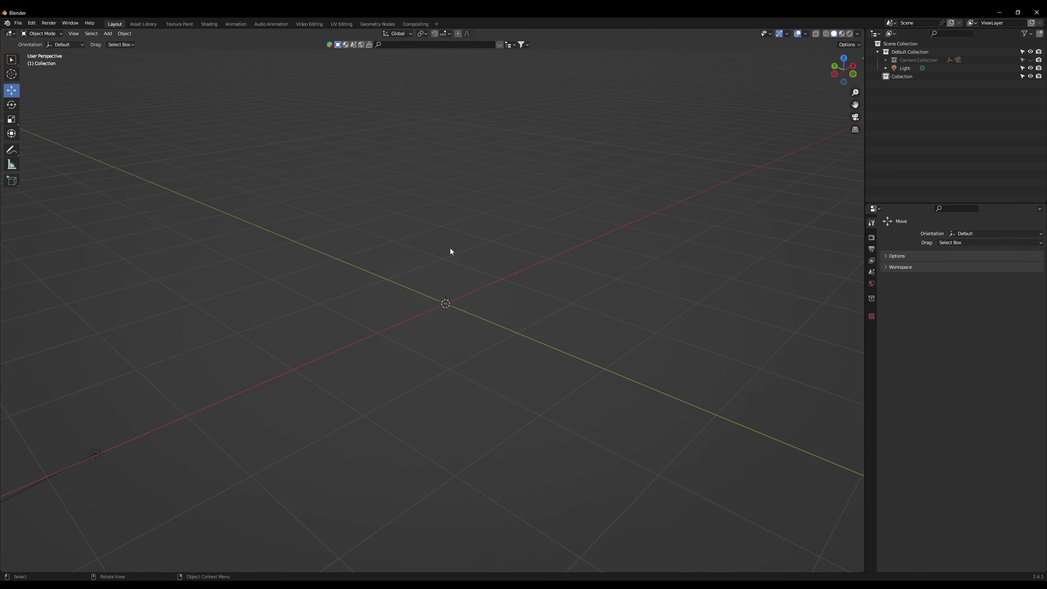
right_click(446, 234)
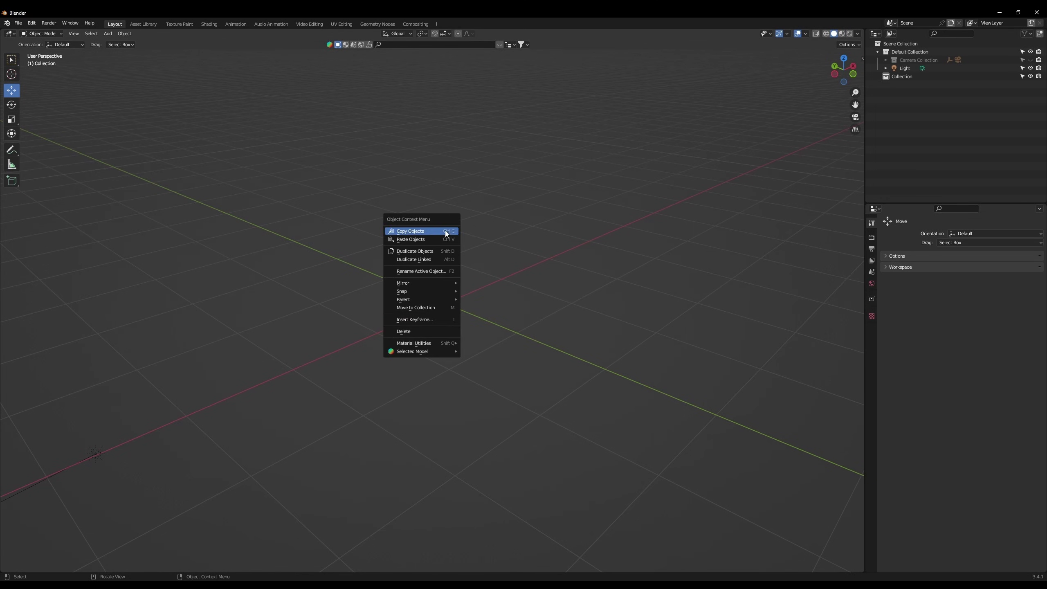
left_click(416, 241)
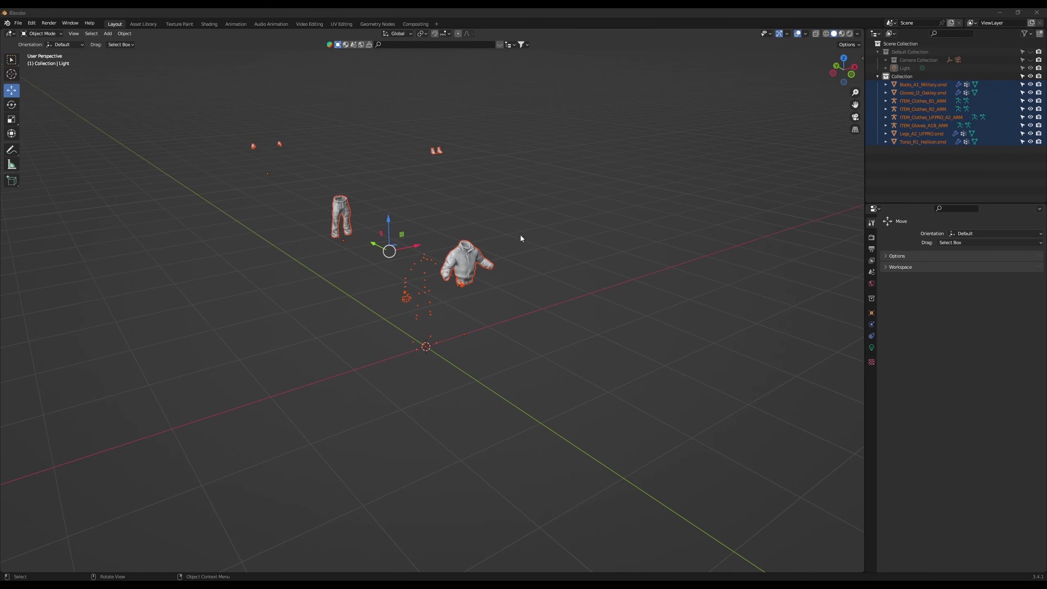
Step: Make ITEM_Clothes_B1_ARM active and use Copy All to Selected on its Location
left_click(425, 261, "shift")
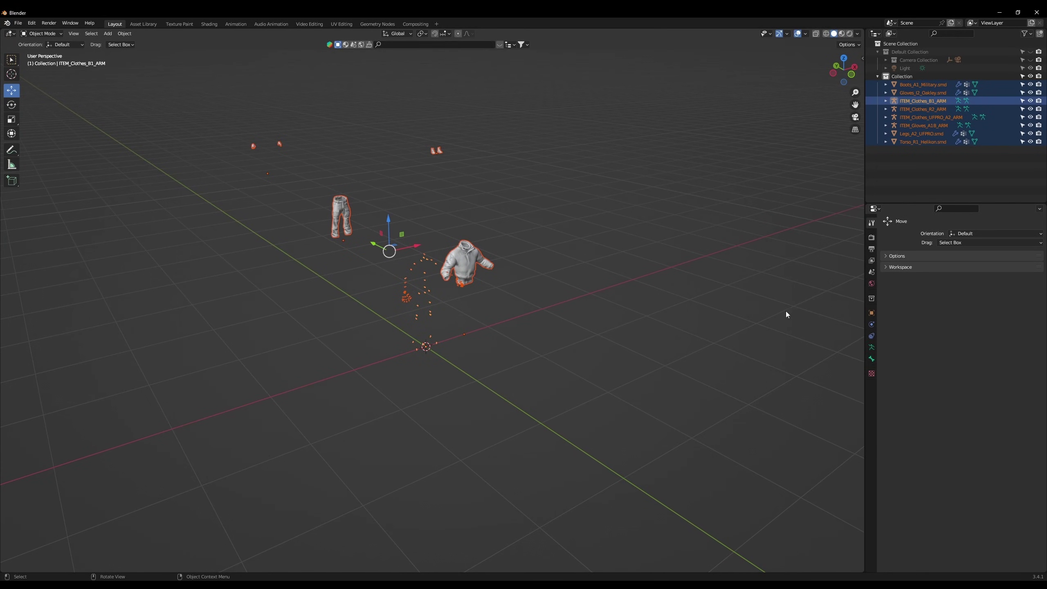
left_click(871, 313)
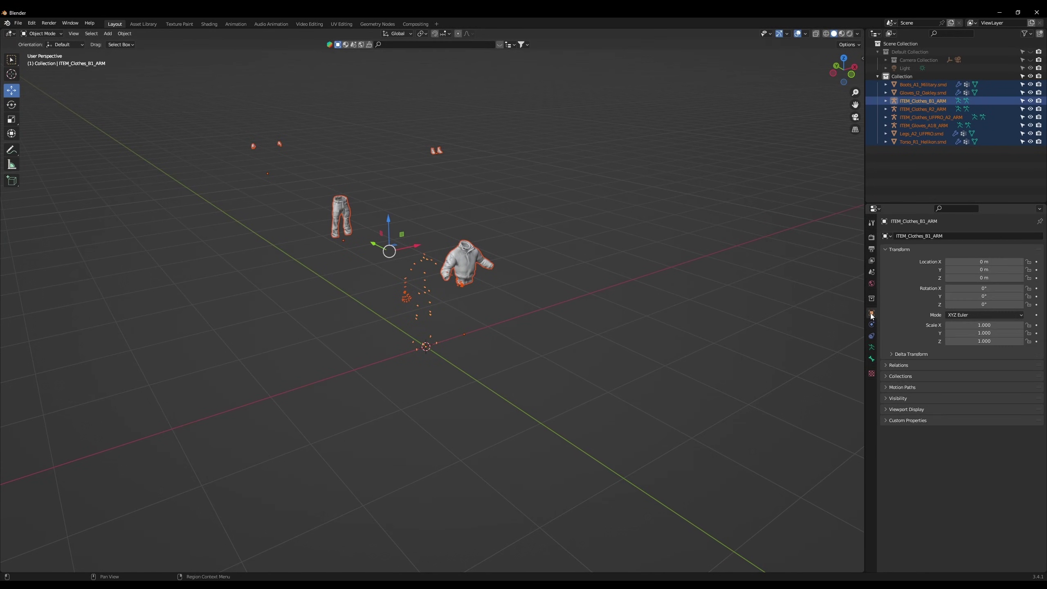
right_click(993, 261)
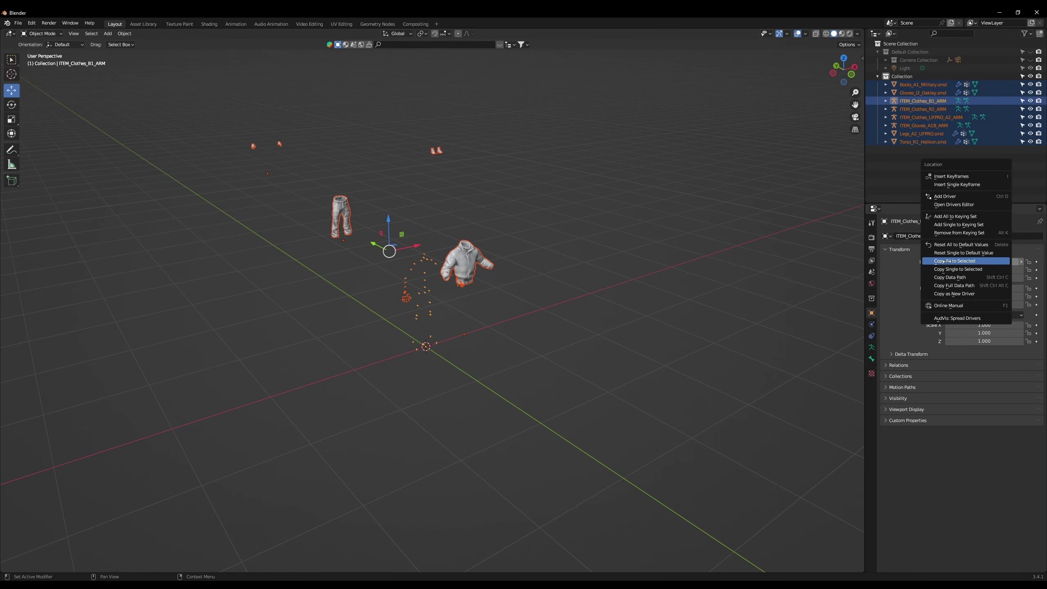
left_click(970, 261)
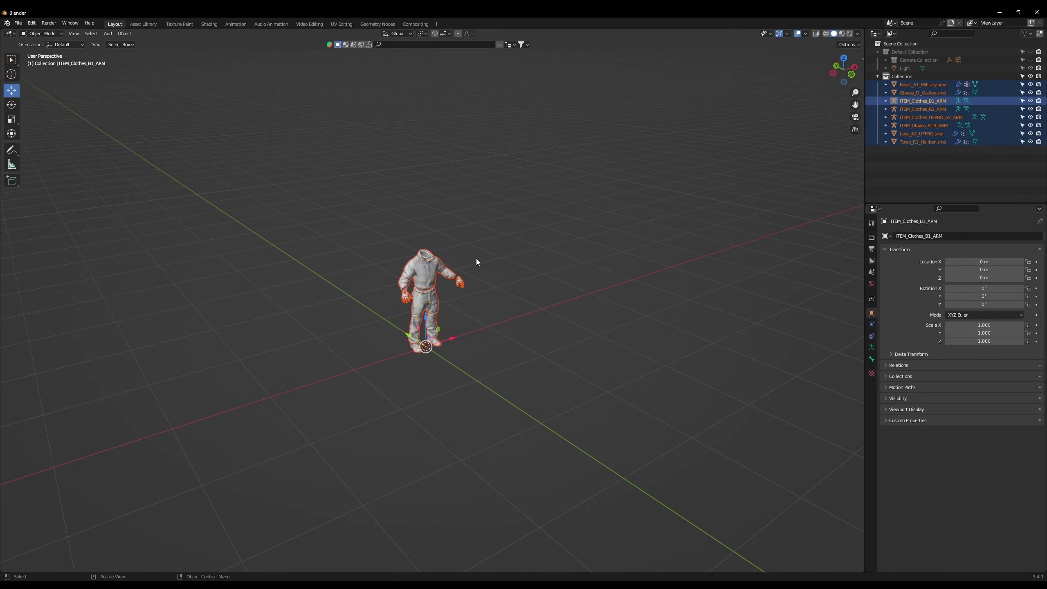
scroll(474, 256, "up", 7)
middle_click_drag(458, 256, 489, 288, "shift")
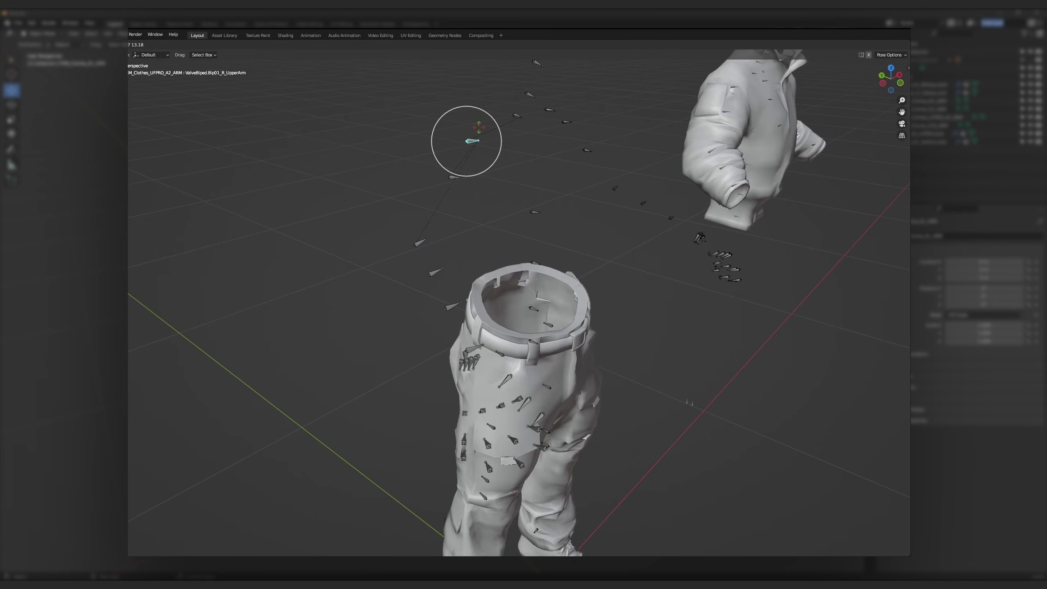
Step: Rotate the upper-arm bone in Pose Mode to test how the clothing follows
left_click_drag(479, 128, 469, 128)
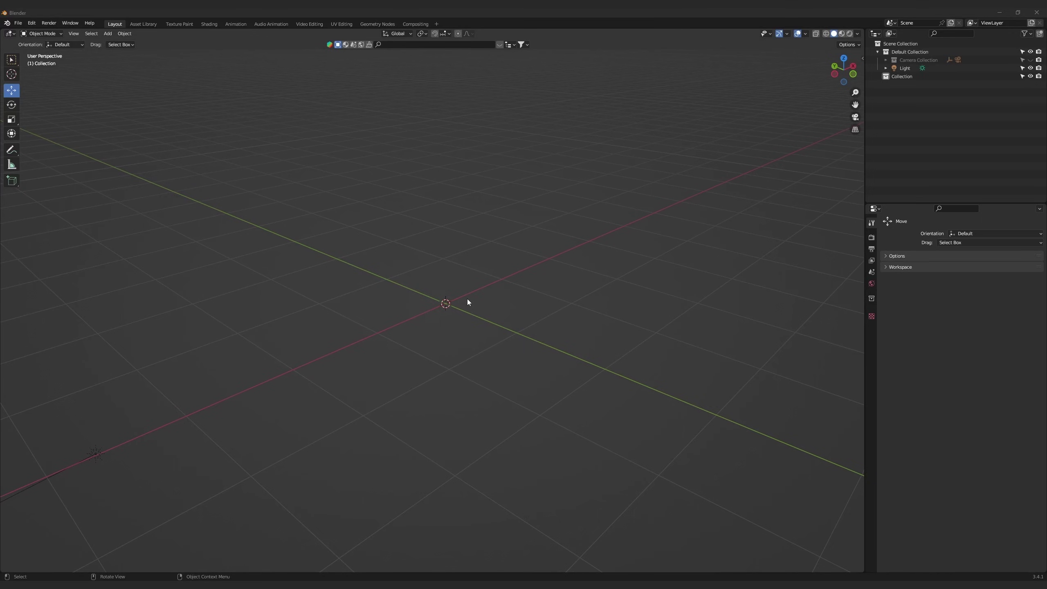
Step: Import chr_gen_a1_axelson.mdl as a Source model from the pasted models folder path
left_click(17, 22)
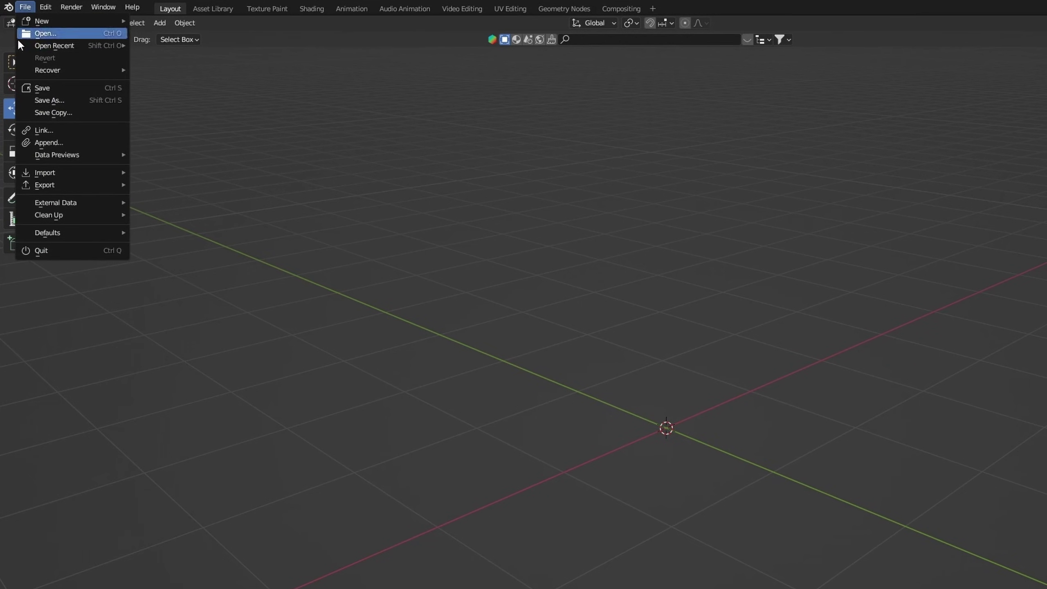
mouse_move(81, 174)
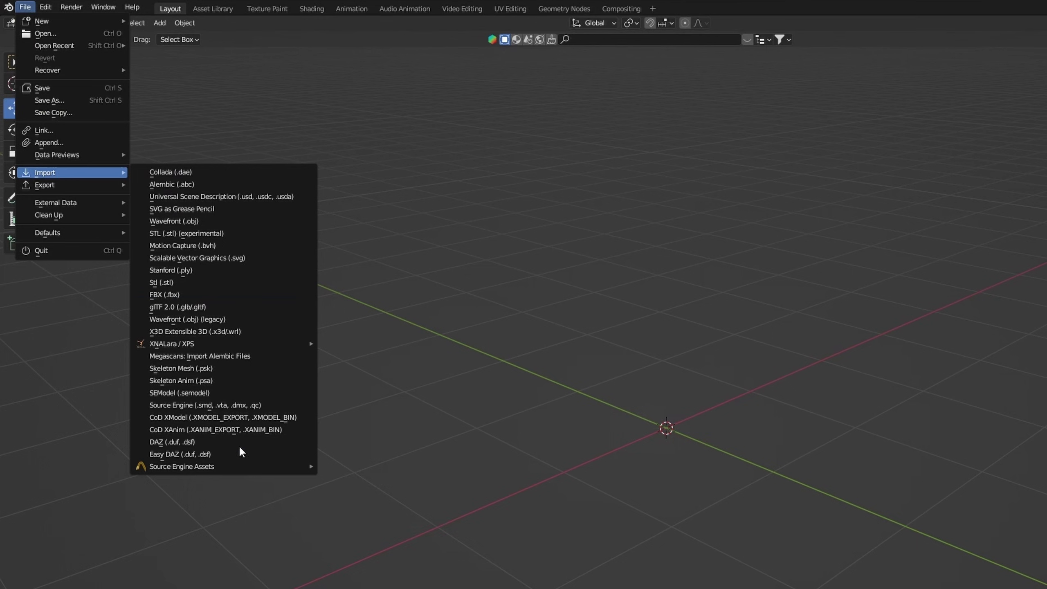
mouse_move(244, 470)
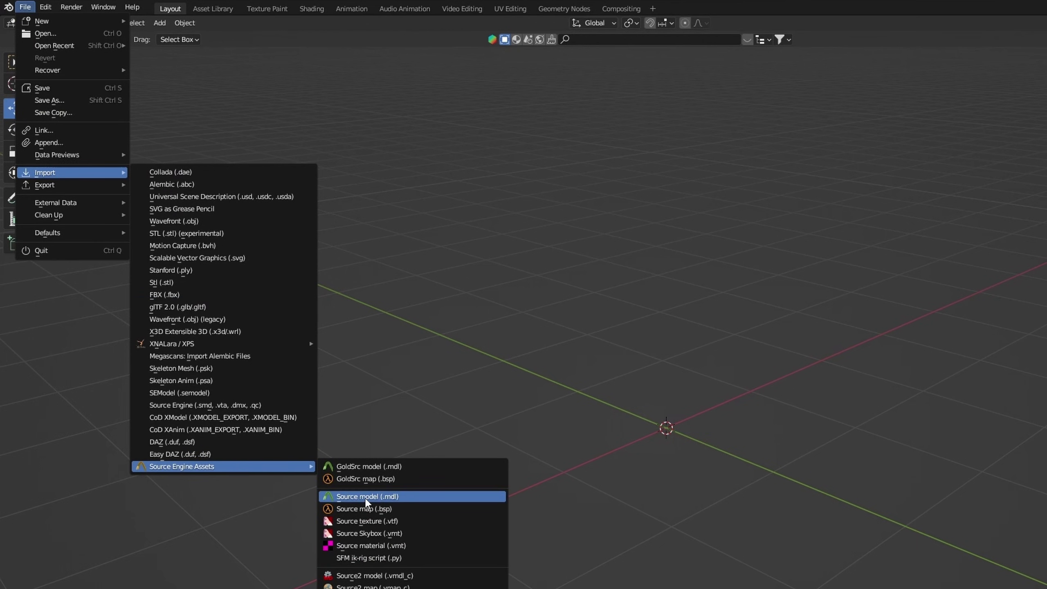
left_click(365, 499)
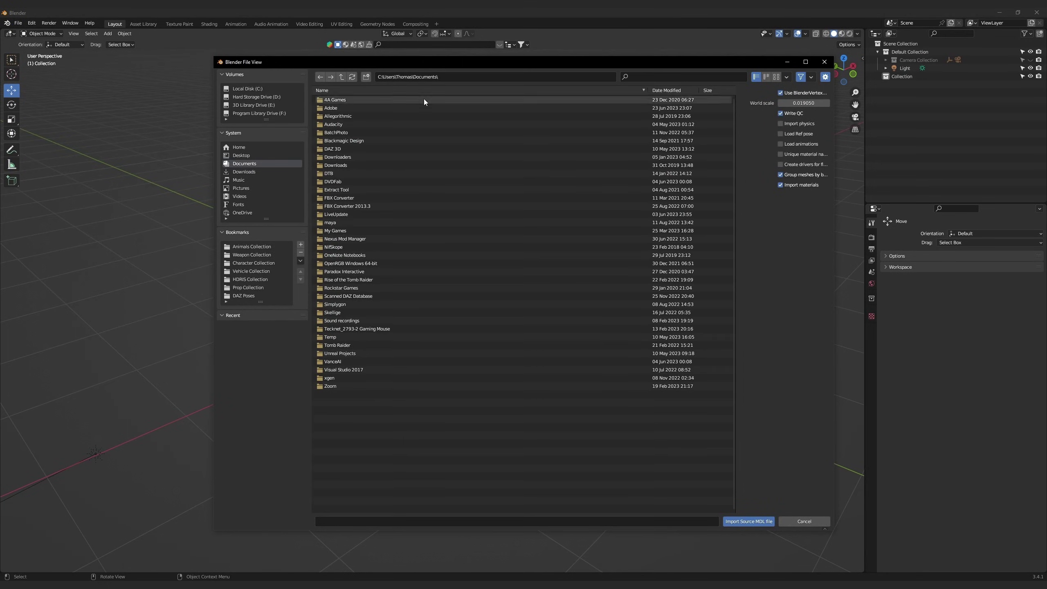
left_click(468, 78)
key("ctrl+v")
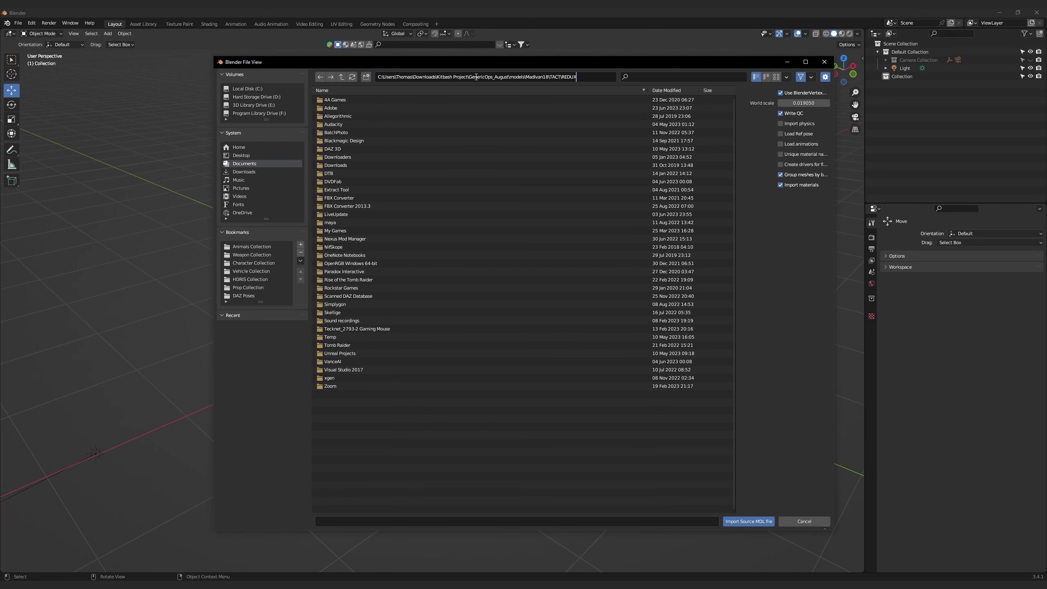
key("Return")
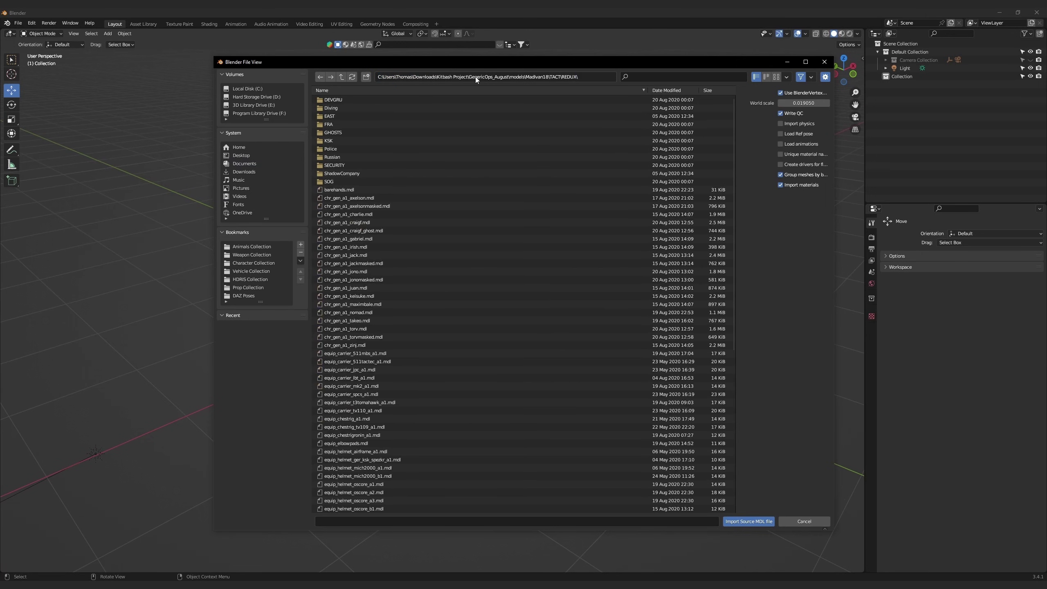
left_click_drag(487, 198, 540, 345)
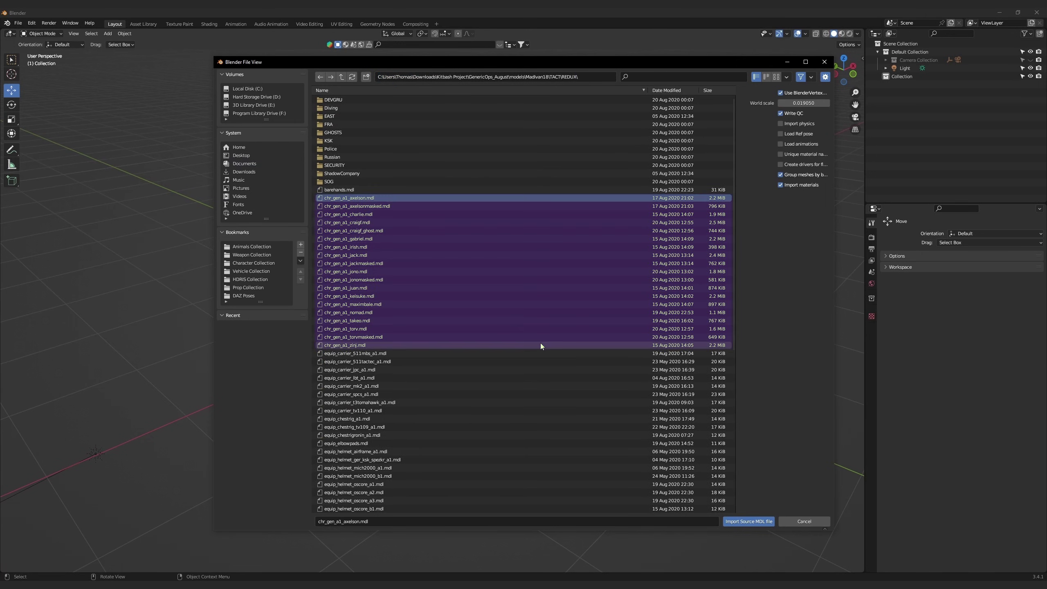
left_click(749, 522)
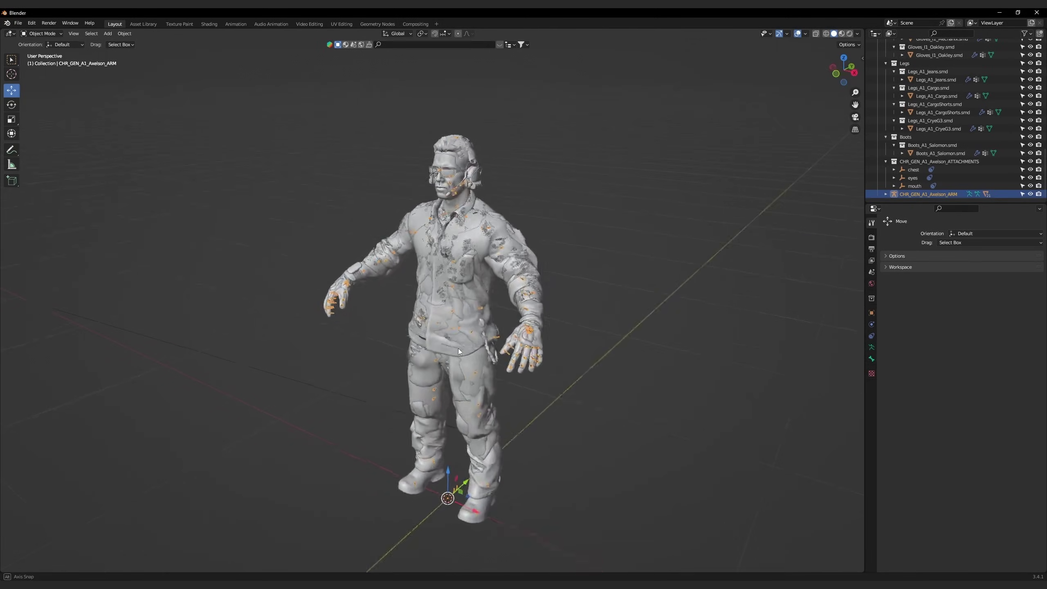
Step: Copy the imported Axelson armature
middle_click_drag(458, 348, 503, 342)
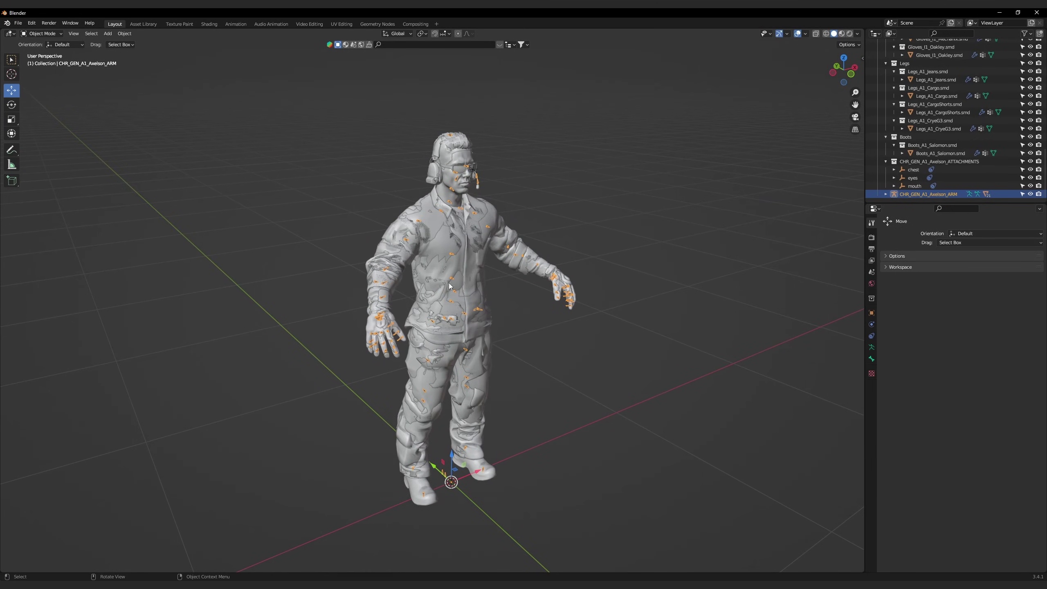
right_click(501, 285)
left_click(467, 297)
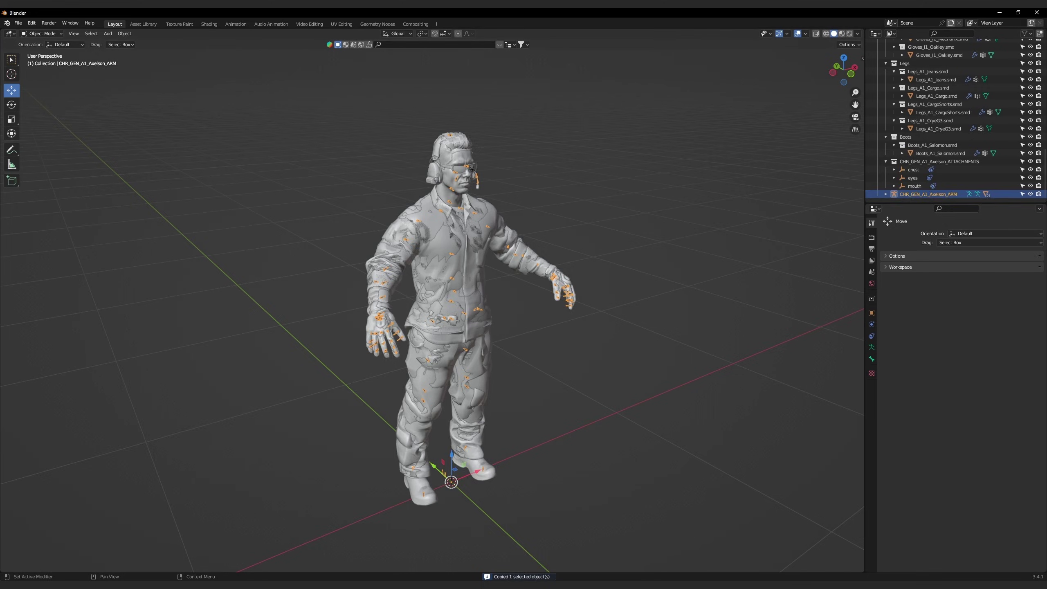
Step: Hide the four ITEM armatures in the Character Kitbash file and paste the Axelson armature there
key("alt+Tab")
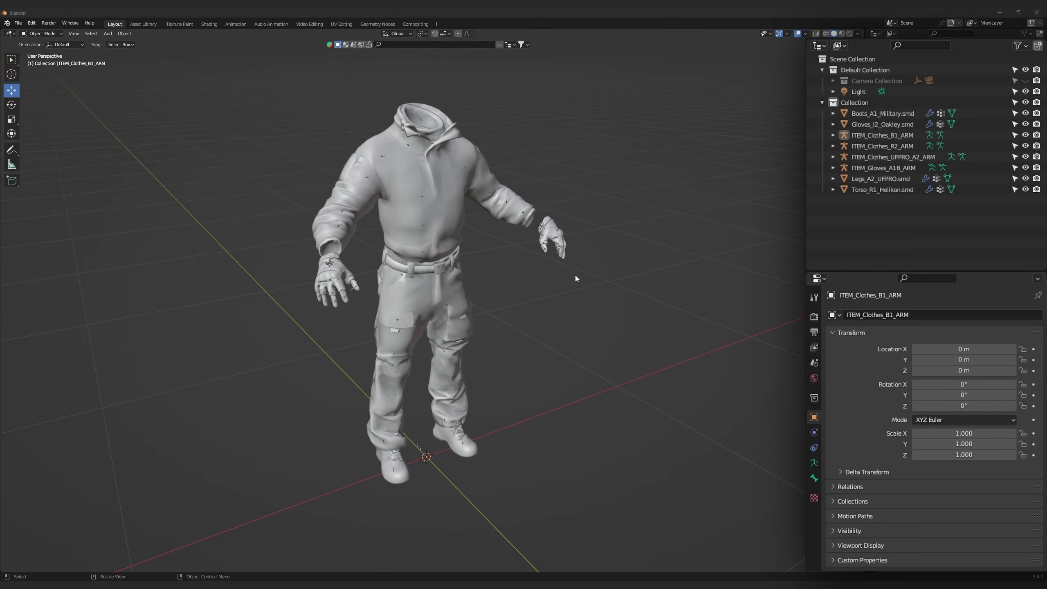
left_click_drag(1026, 135, 1025, 168)
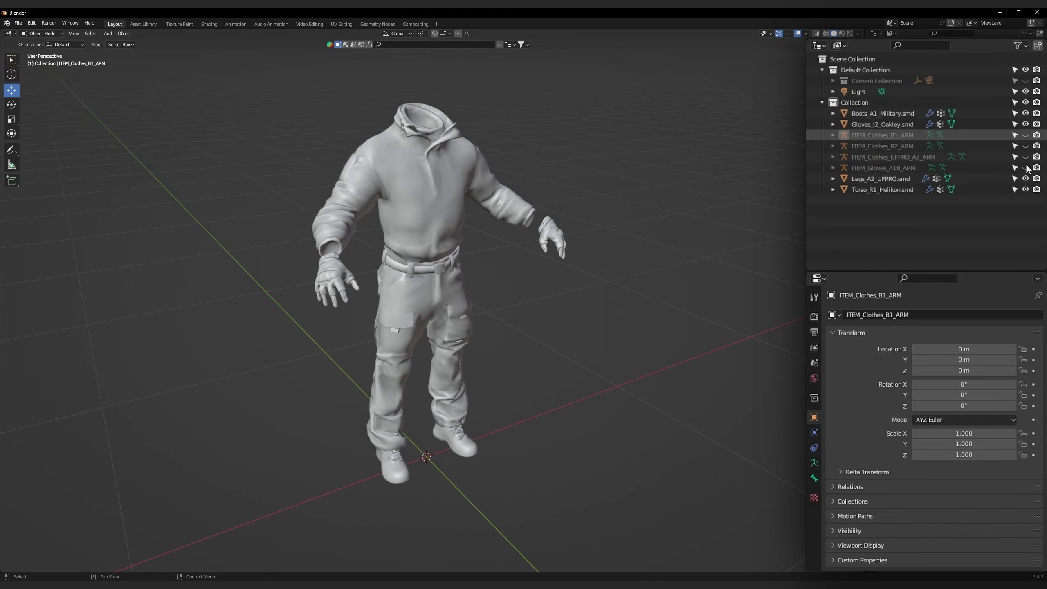
right_click(499, 149)
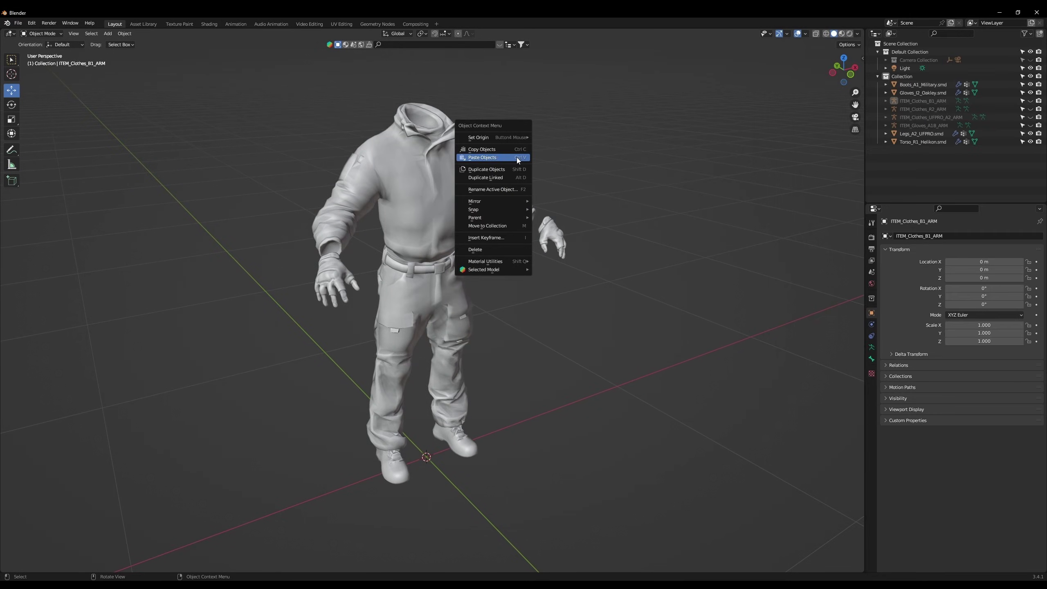
left_click(489, 159)
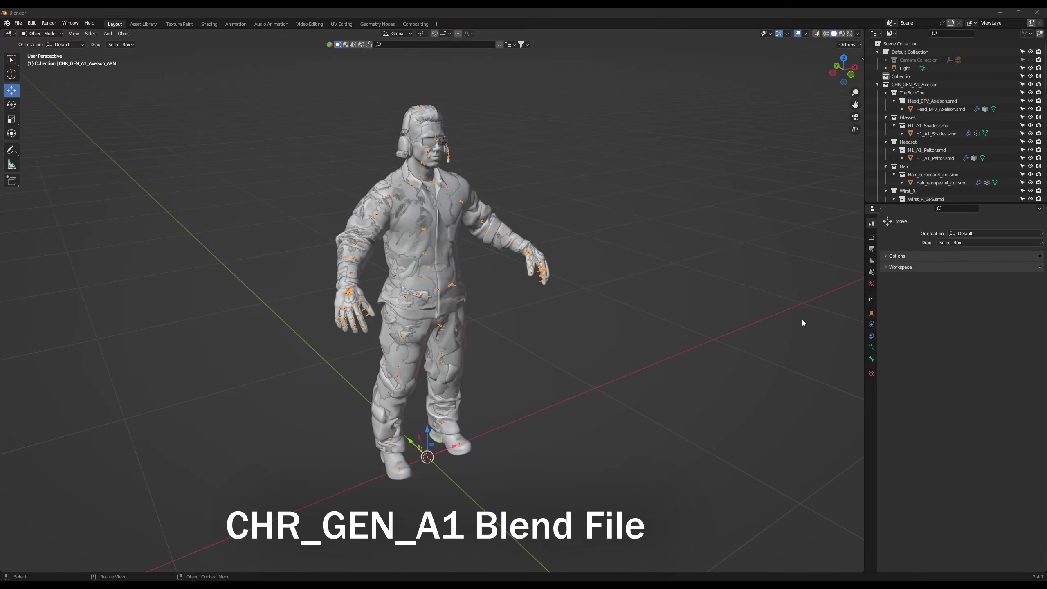
Step: Box-select all of the Axelson character's meshes
middle_click_drag(623, 258, 488, 207)
scroll(479, 204, "down", 2)
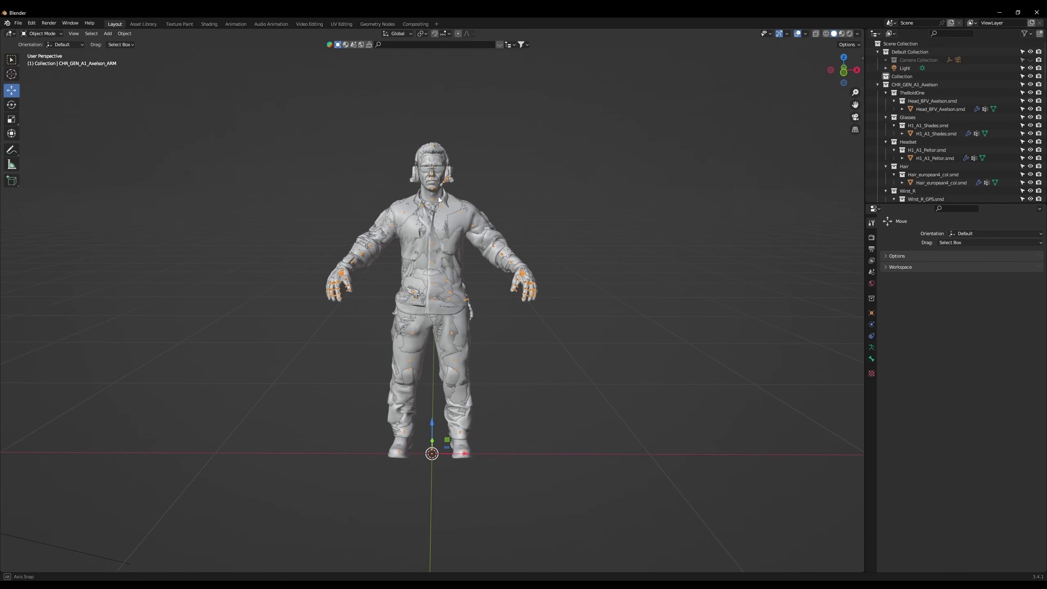
left_click_drag(230, 100, 663, 504)
Step: Unparent the selected Axelson meshes with Clear and Keep Transformation
right_click(438, 227)
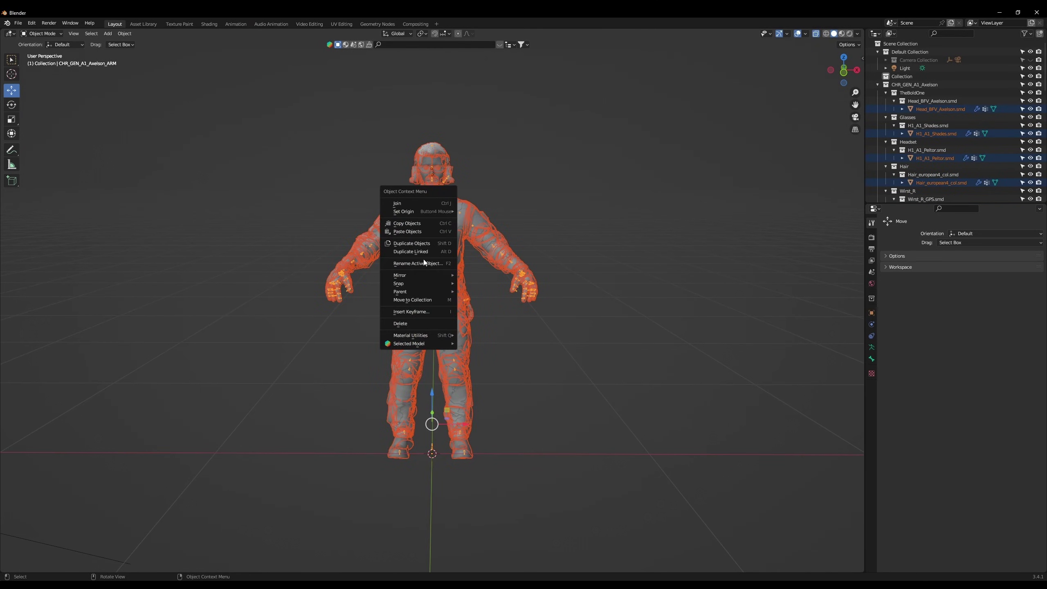
mouse_move(439, 293)
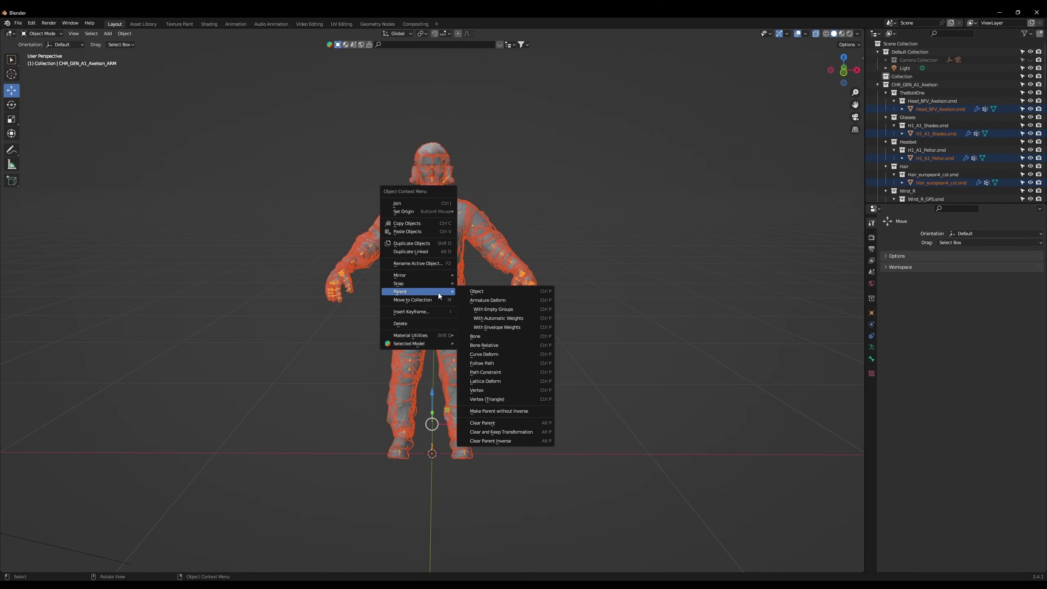
left_click(501, 432)
middle_click_drag(486, 321, 479, 225)
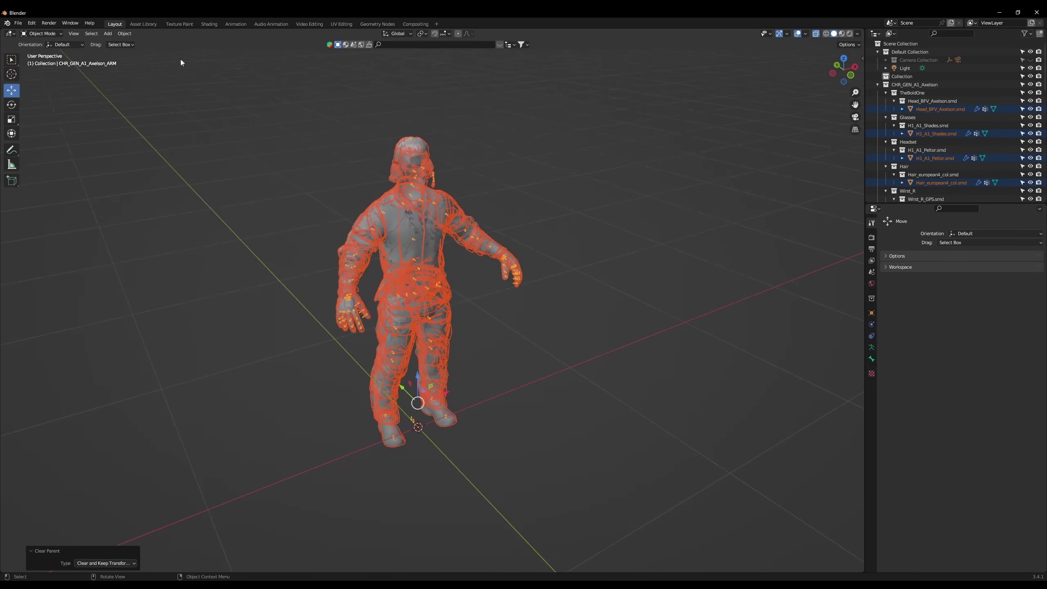
Step: Spread the unparented pieces out in a row with Distribute Objects
left_click(129, 34)
mouse_move(154, 43)
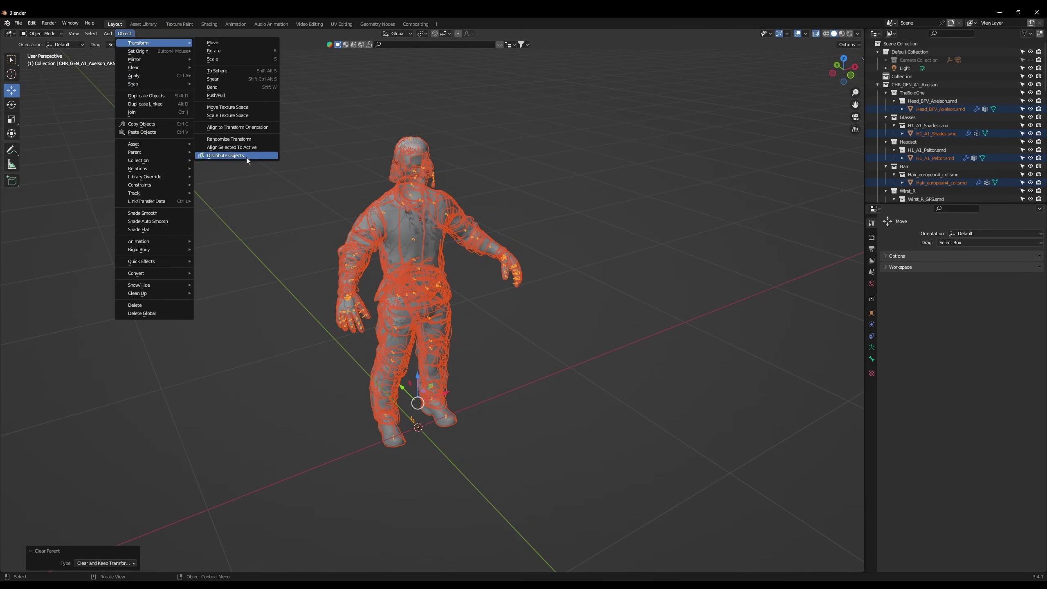
left_click(230, 156)
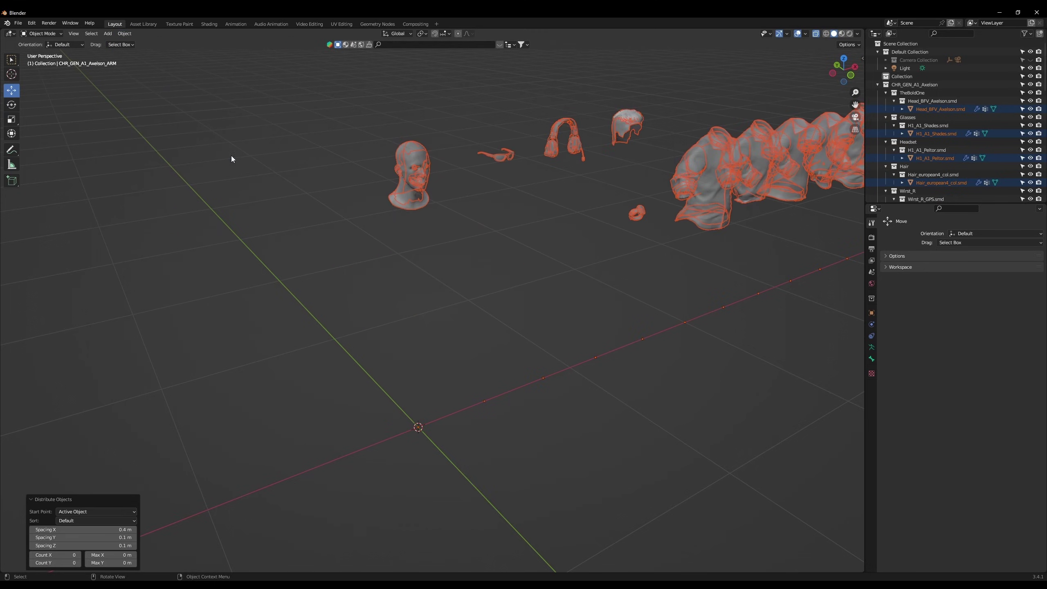
middle_click_drag(231, 159, 107, 305)
Step: Select the Axelson head and forearms and copy them
left_click(103, 306)
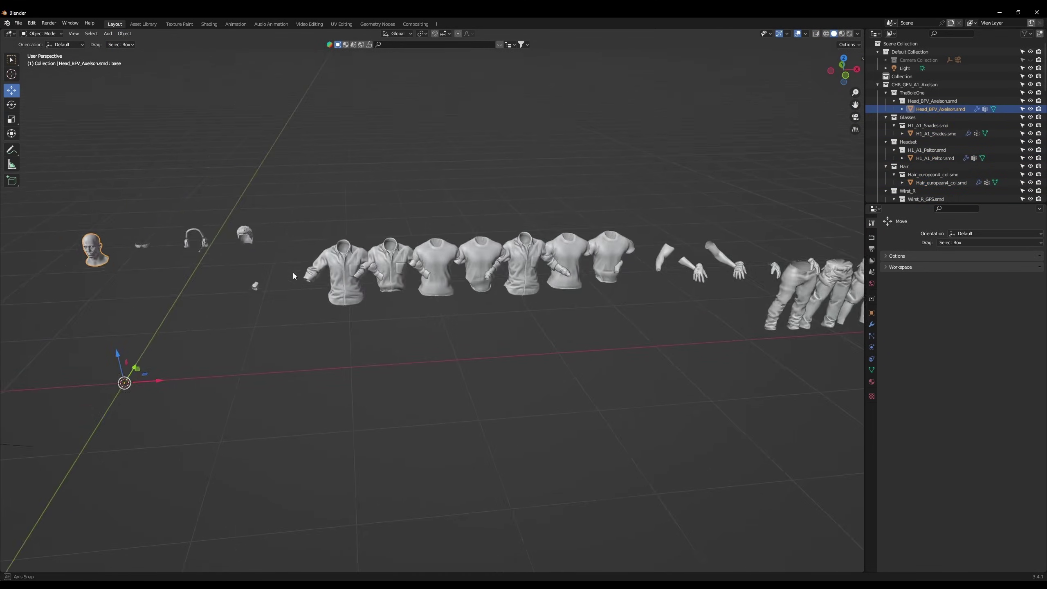
scroll(388, 296, "up", 6)
scroll(512, 260, "down", 1)
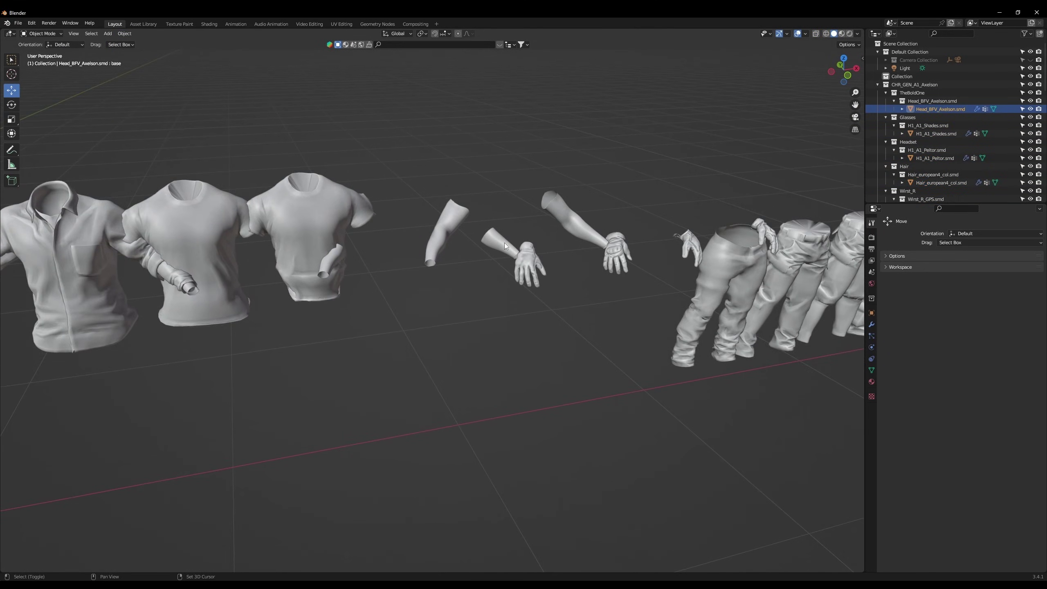
left_click(502, 243, "shift")
scroll(486, 246, "up", 3)
right_click(512, 226)
mouse_move(513, 225)
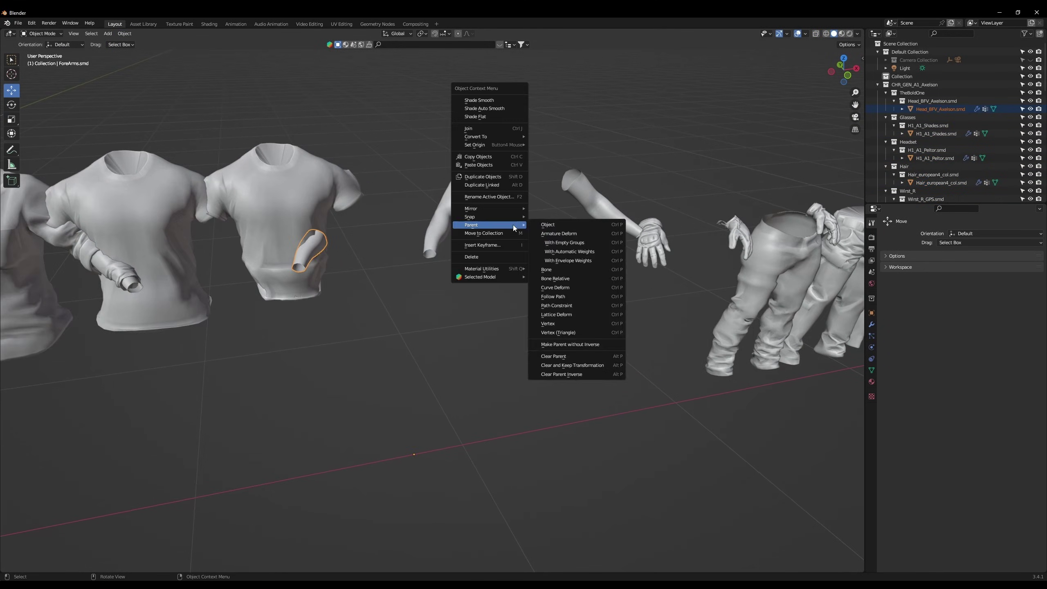
left_click(521, 157)
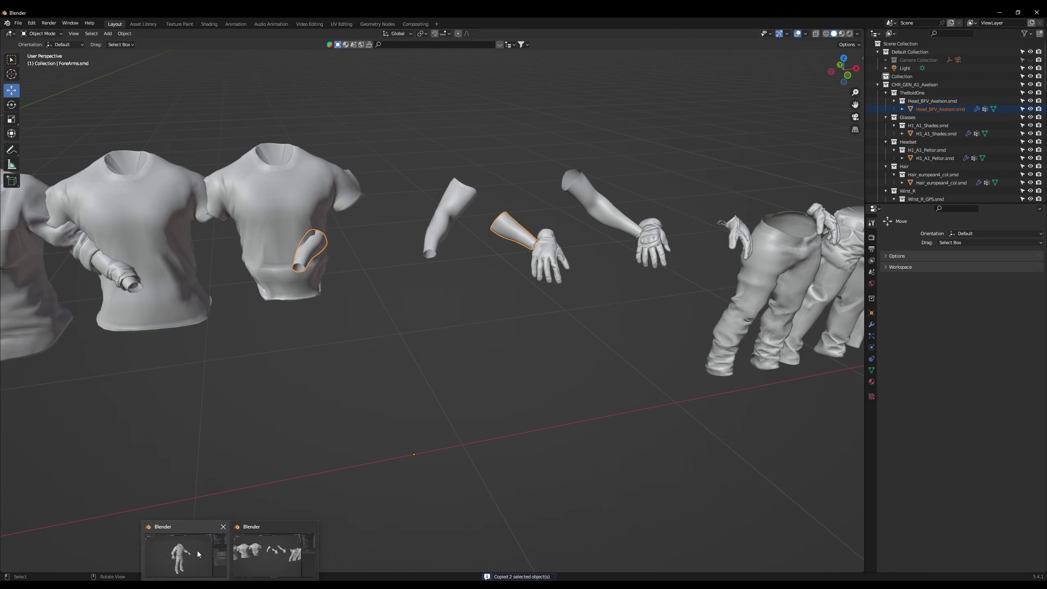
Step: Paste the head and forearms into the Character Kitbash scene and copy the clothes' 0 m location to them
left_click(194, 551)
scroll(536, 307, "down", 3)
right_click(573, 245)
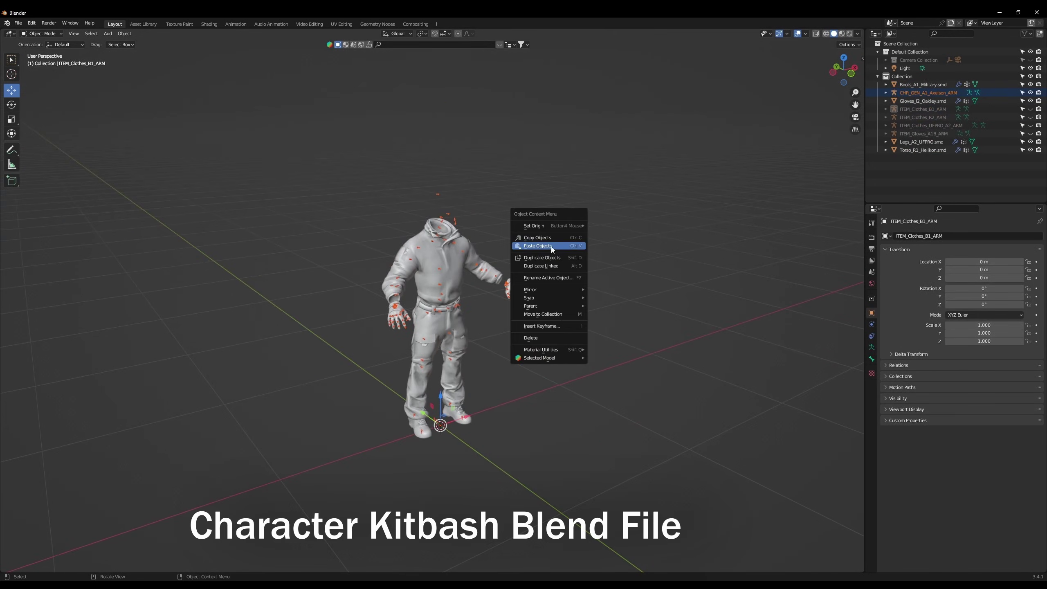
left_click(573, 246)
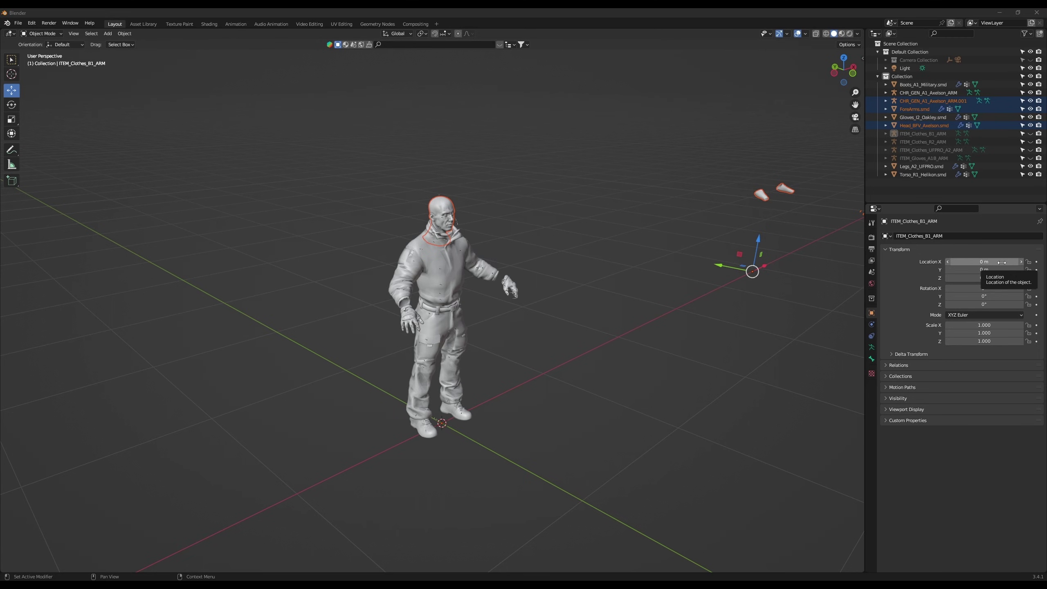
right_click(1002, 262)
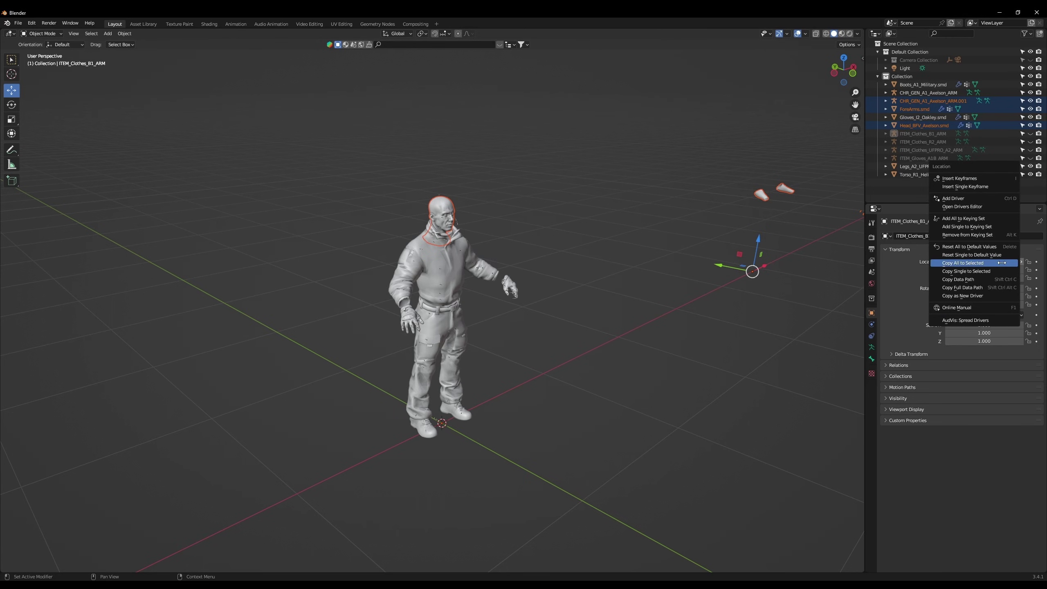
left_click(980, 263)
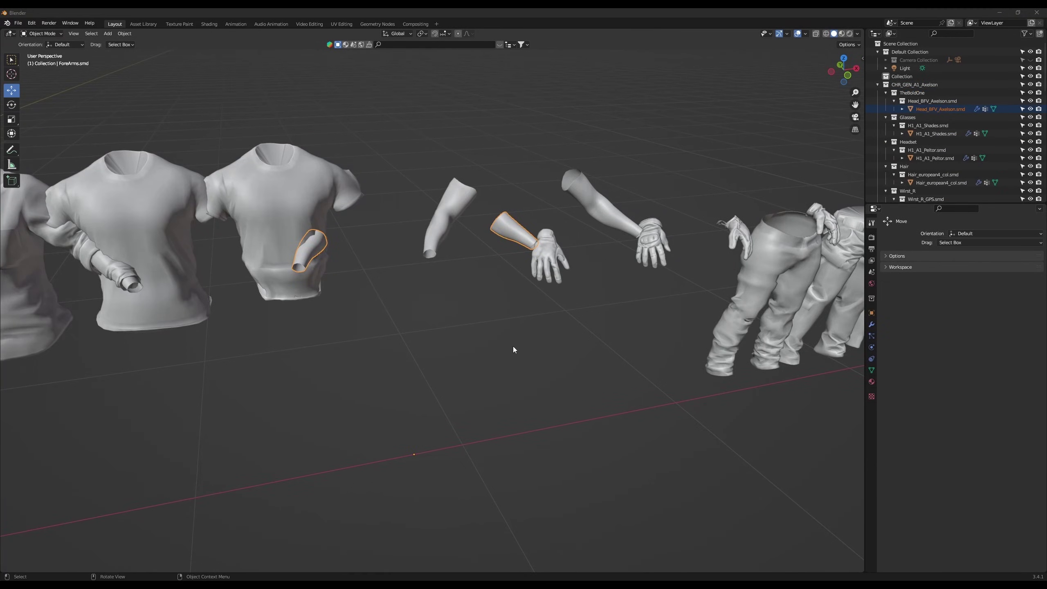
Step: Close CHR_GEN_A1 without saving and delete the duplicate ARM.001 armature
left_click(1037, 12)
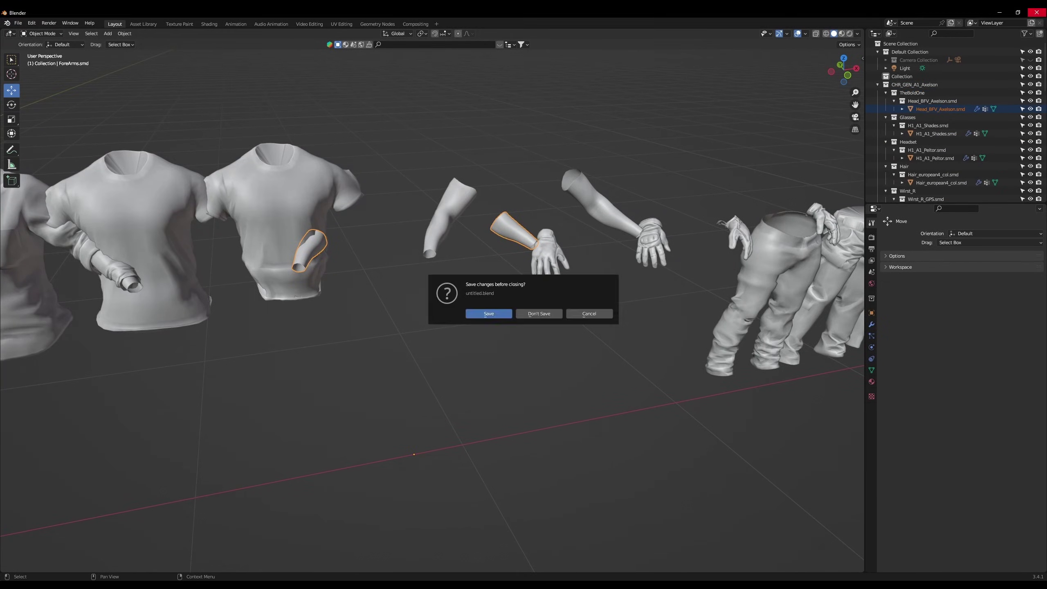
left_click(539, 314)
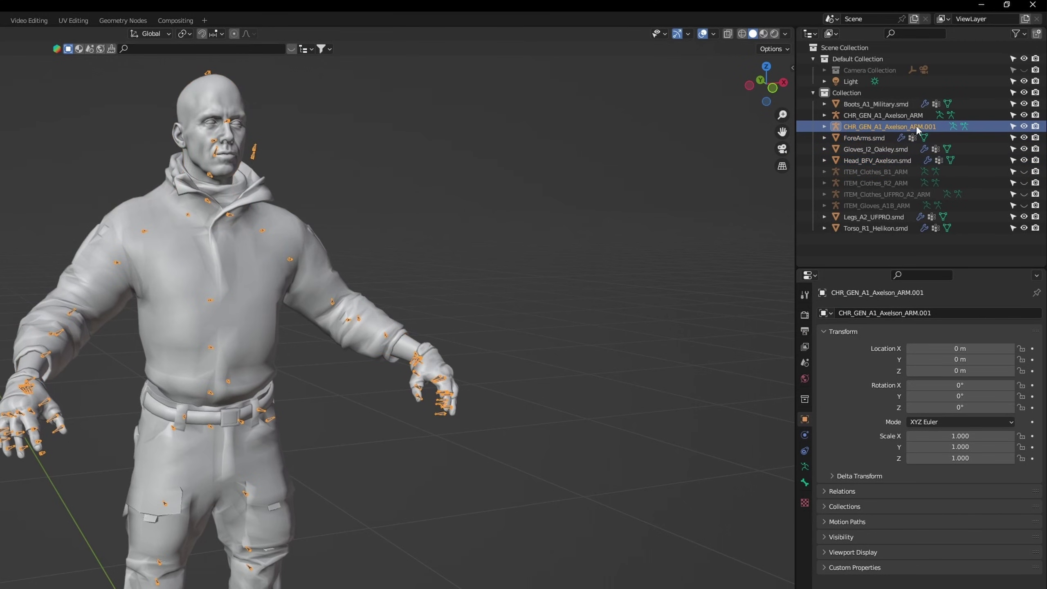
key("x")
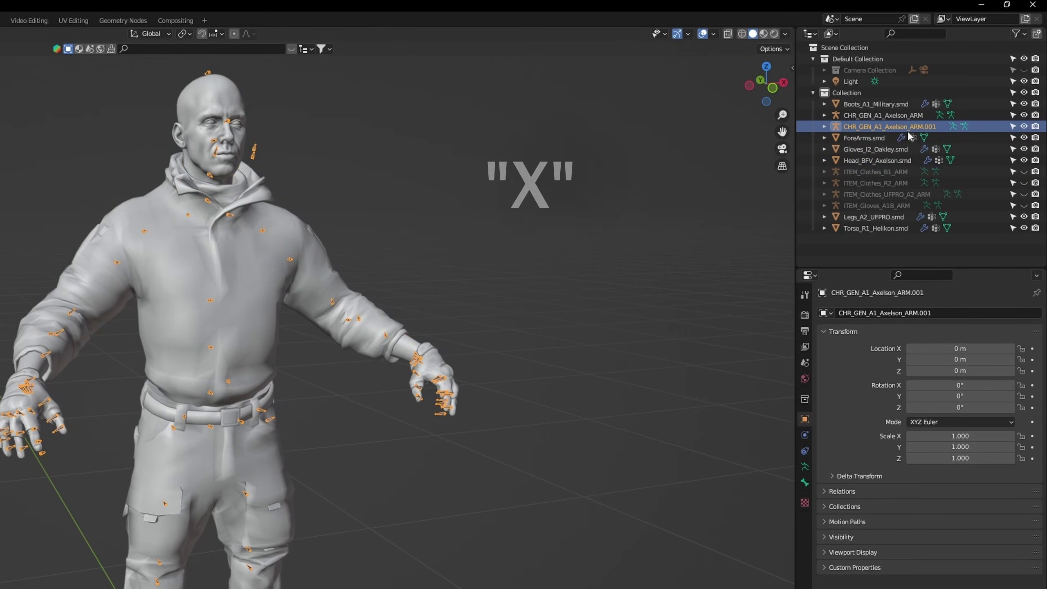
Step: Rename the remaining Axelson armature to 'Full Character ARM'
double_click(879, 115)
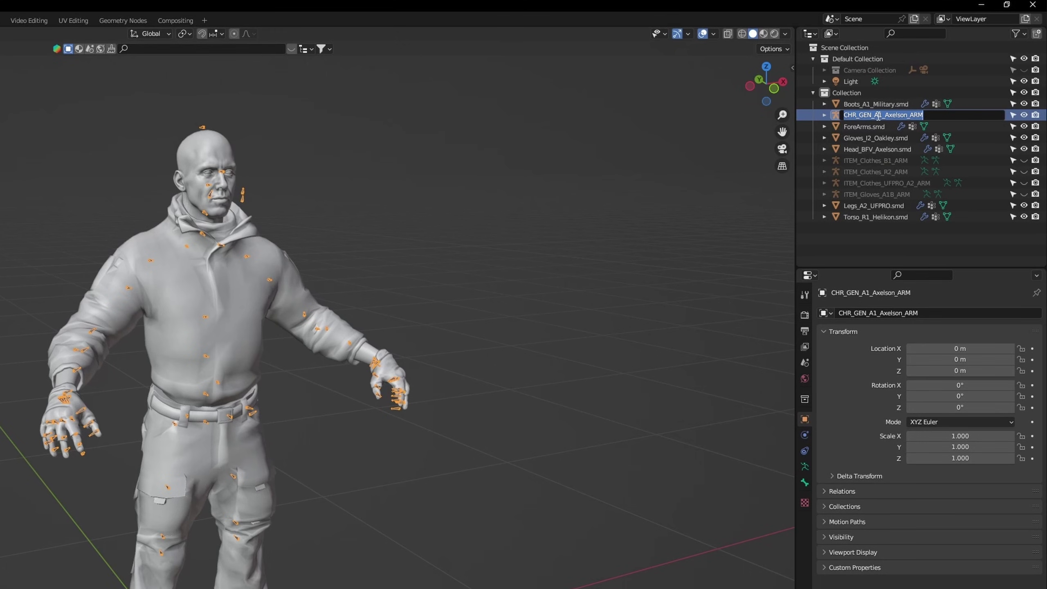
type("Full Chara")
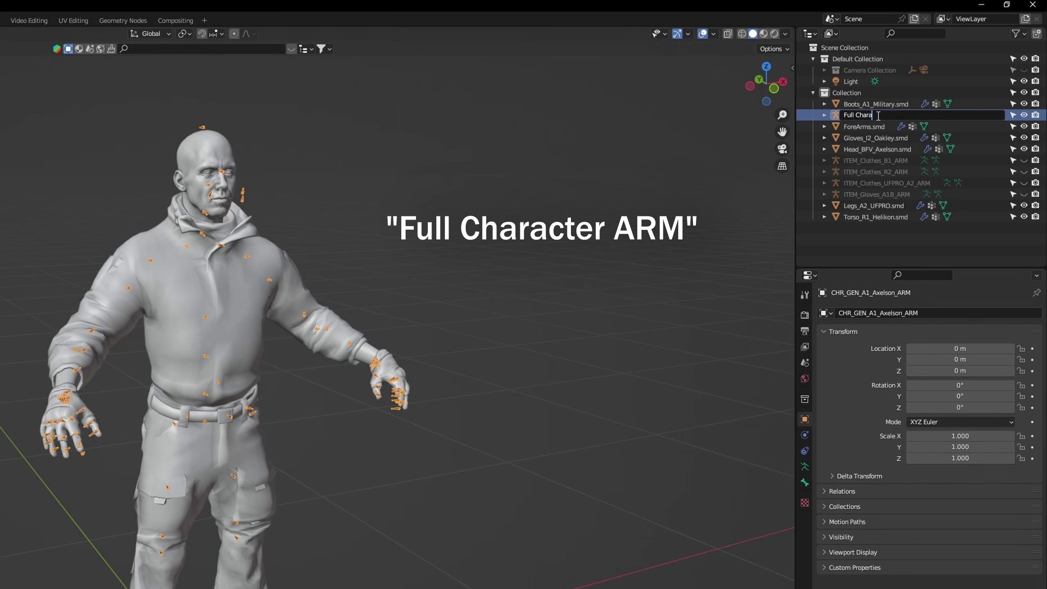
type("cter ARM")
key("Return")
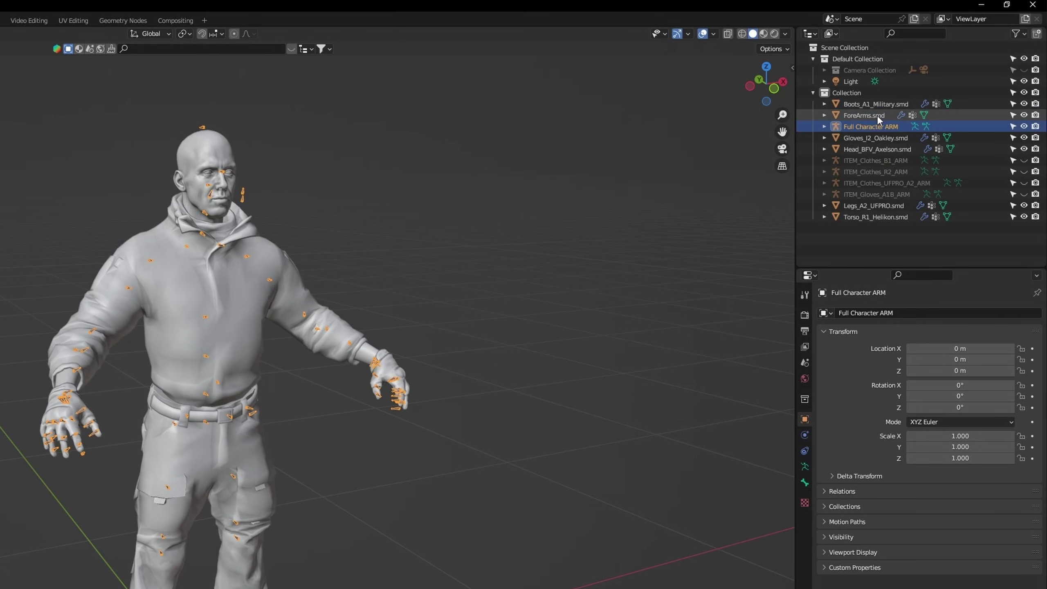
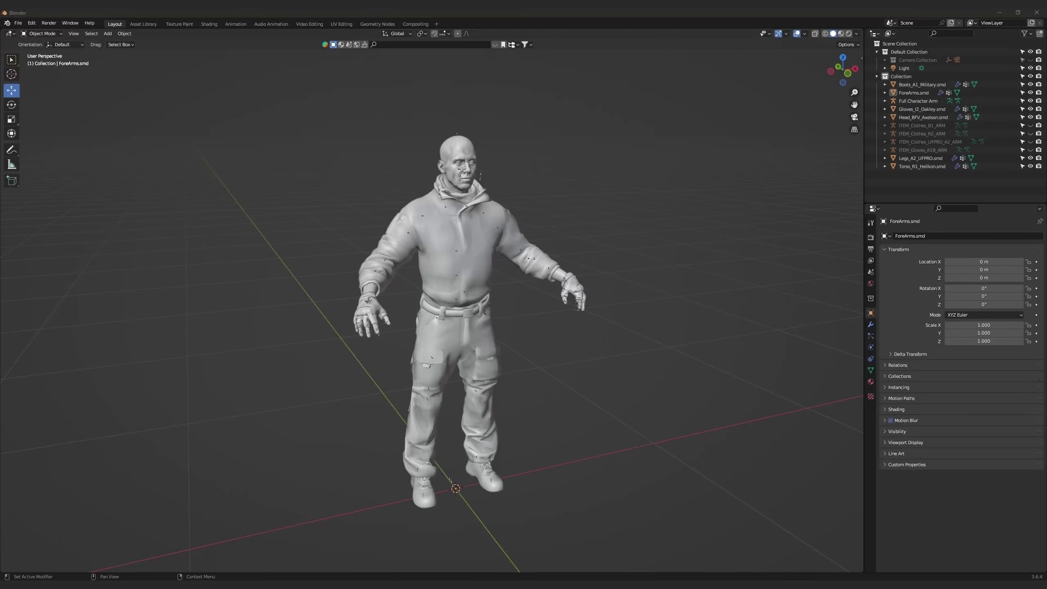
key("alt+Tab")
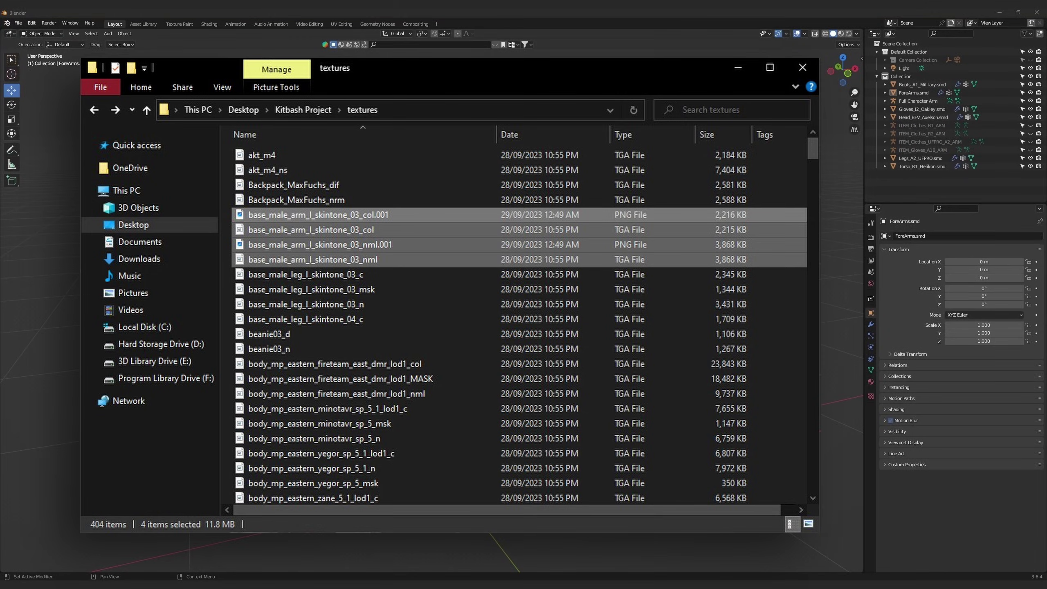
key("alt+Tab")
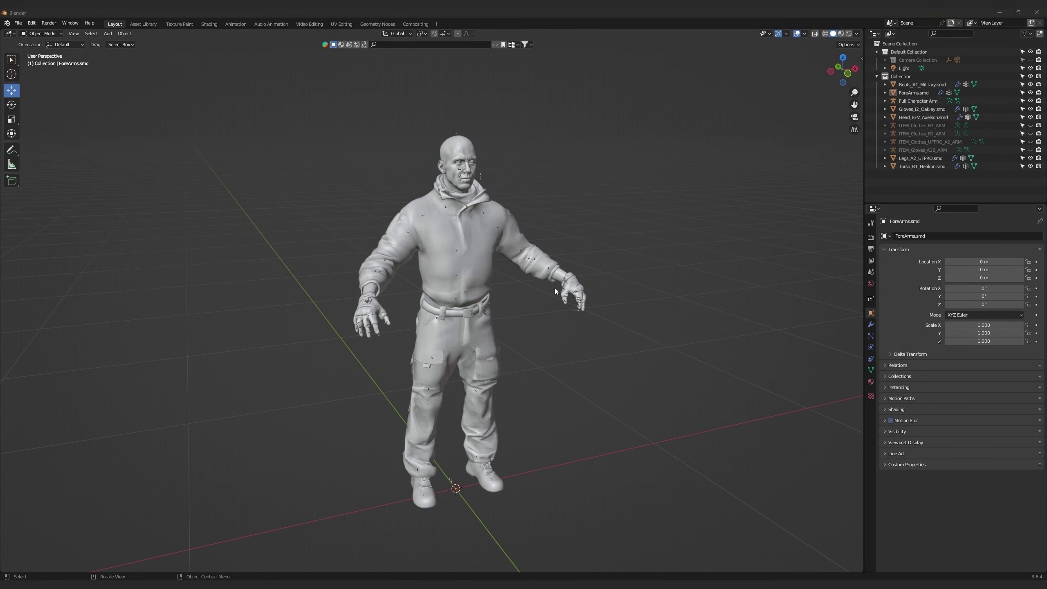
Step: On ForeArms.smd, replace the .001 slot with base_male_arm_l_skintone_03 and delete the wyatt_arm_l_skintone_03 slot
left_click(560, 280)
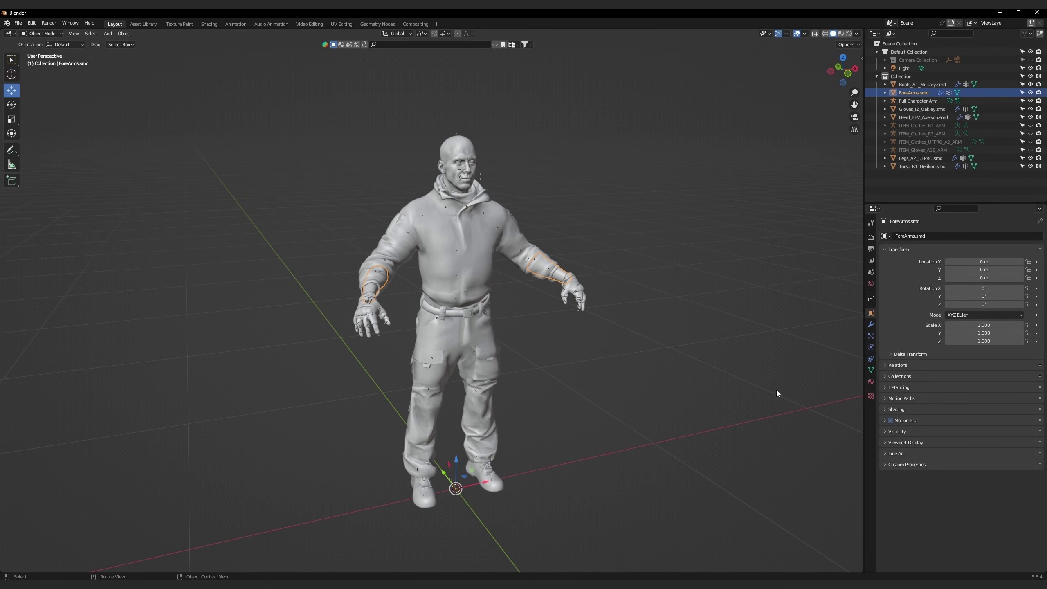
left_click(871, 381)
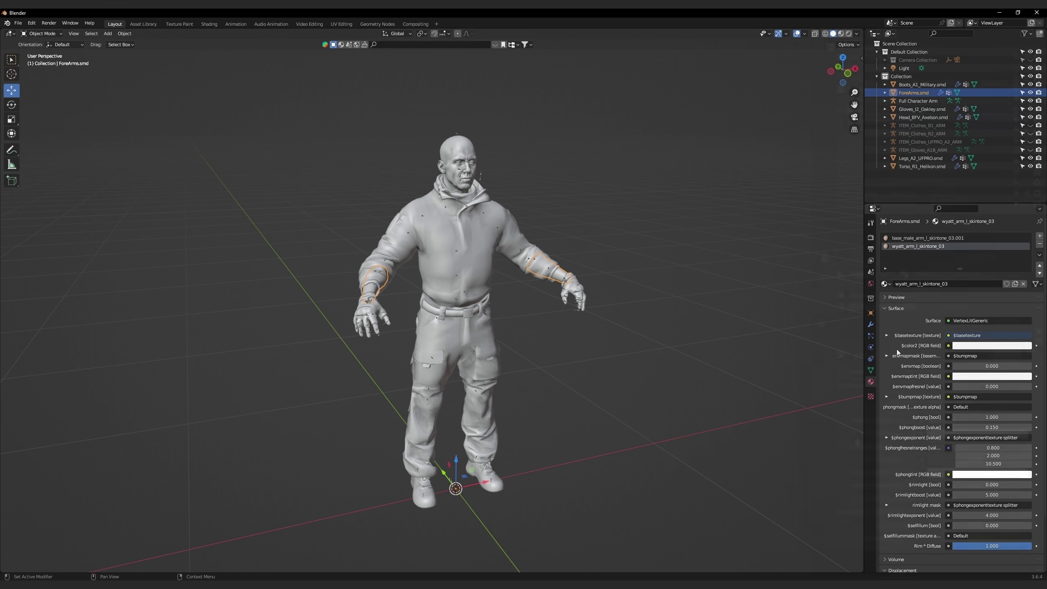
left_click(970, 296)
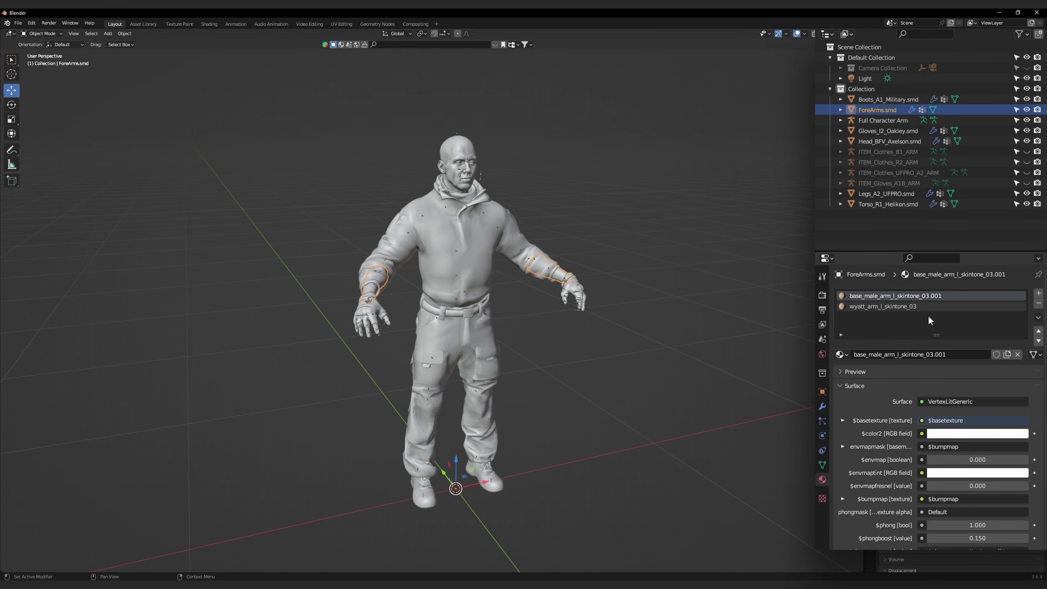
left_click(846, 353)
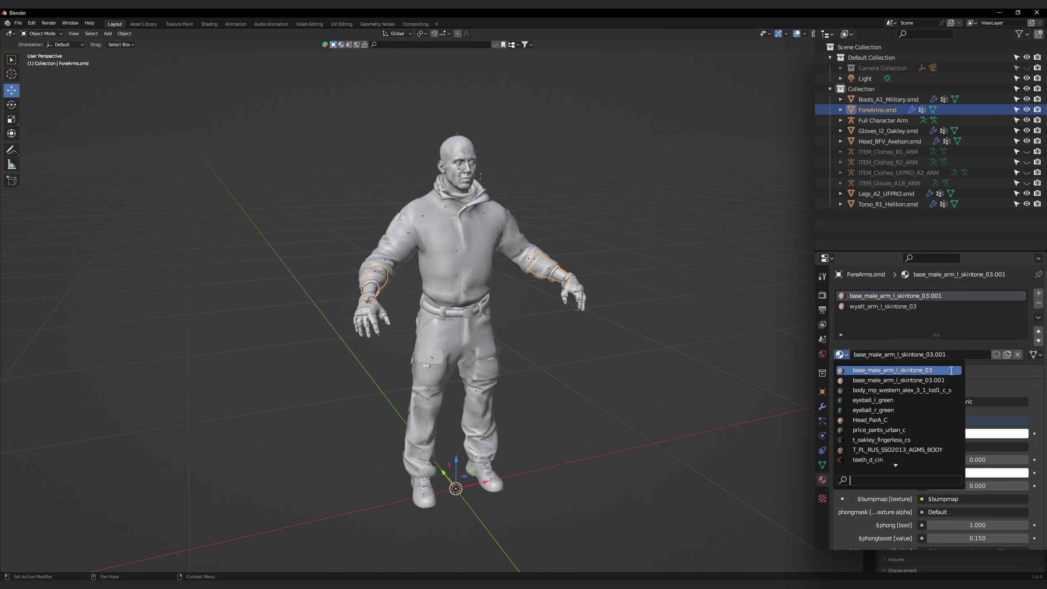
left_click(950, 370)
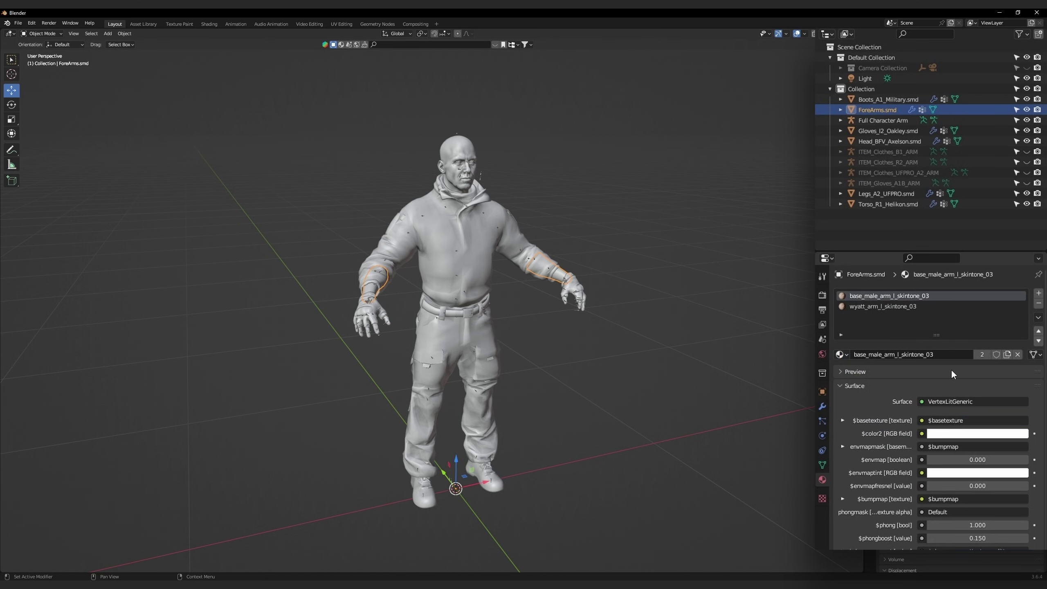
left_click(948, 306)
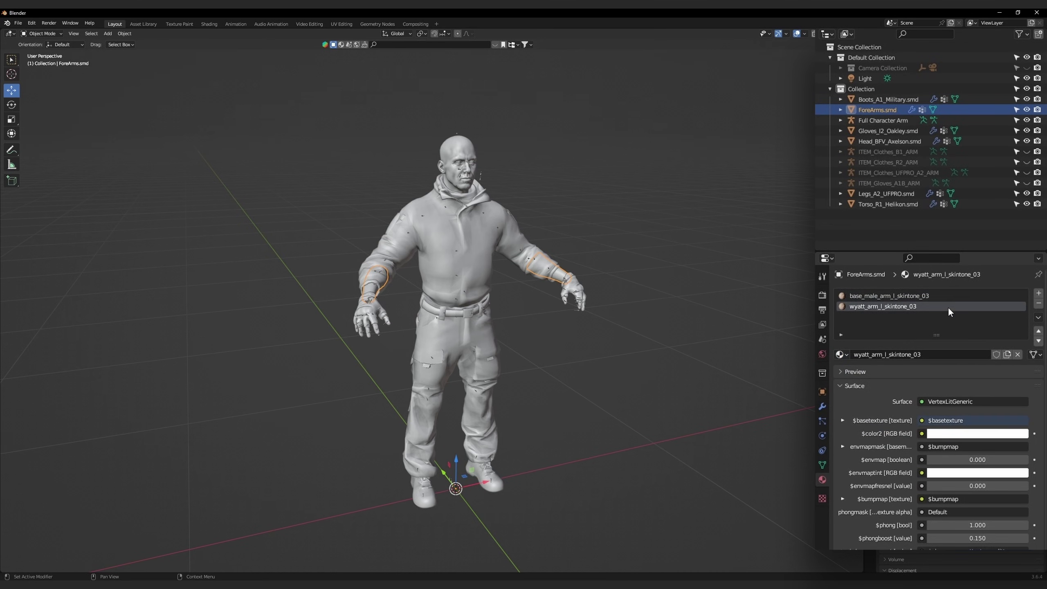
left_click(1039, 304)
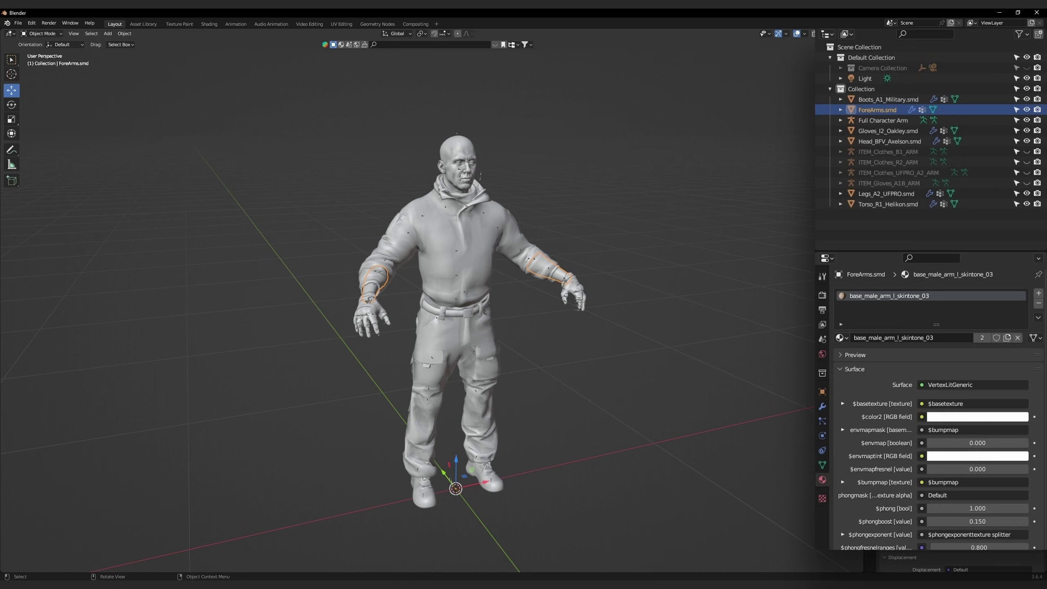
Step: Purge the 4 unused data-blocks shown in the Outliner's Orphan Data view
left_click(844, 34)
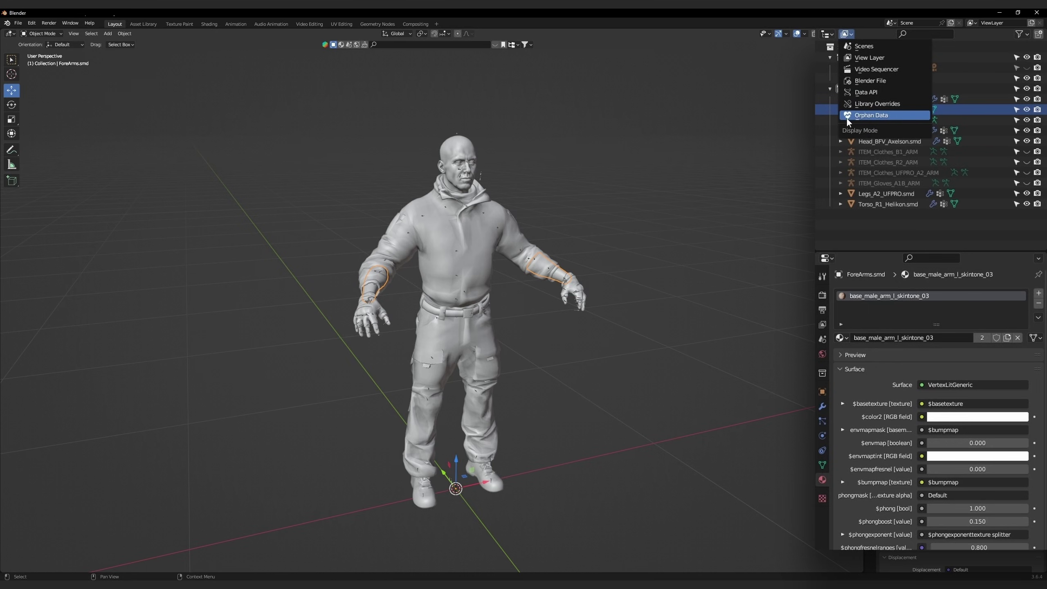
left_click(908, 115)
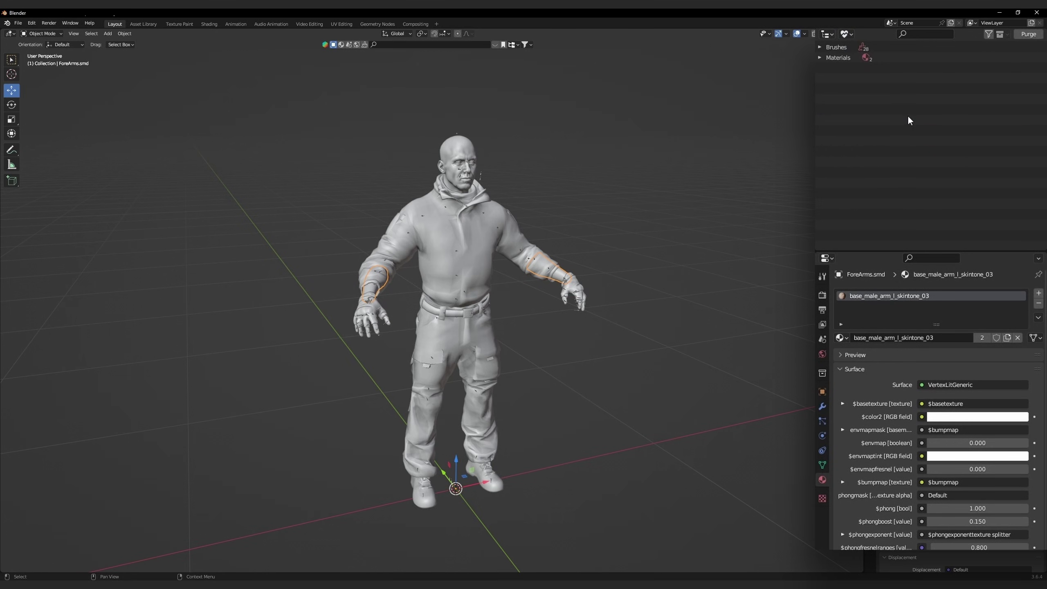
left_click(820, 56)
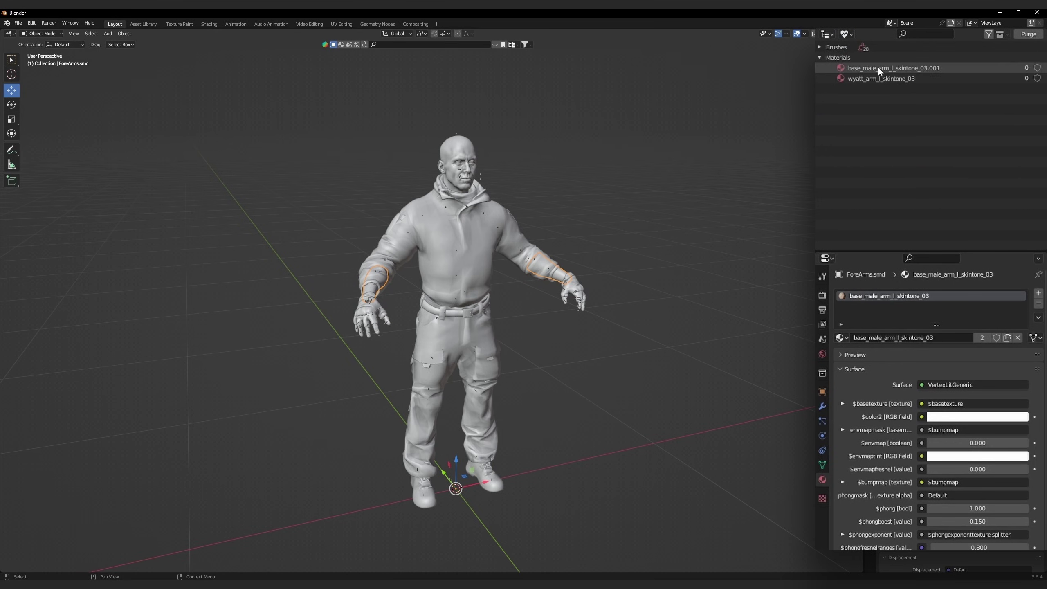
left_click(1029, 35)
left_click(914, 41)
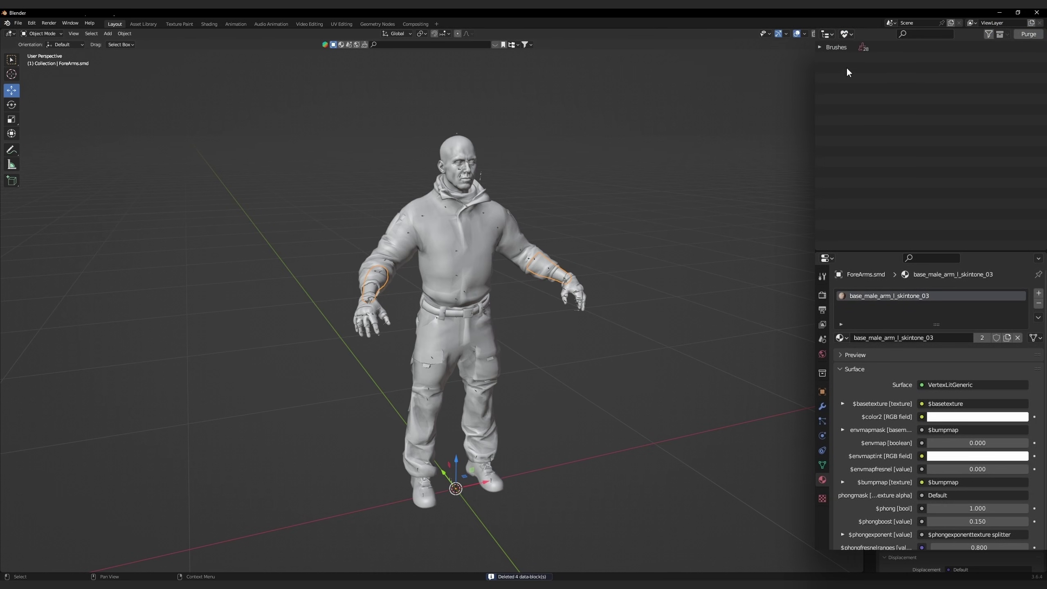
Step: Switch the Outliner back to View Layer and deselect the forearms mesh
left_click(875, 33)
left_click(900, 56)
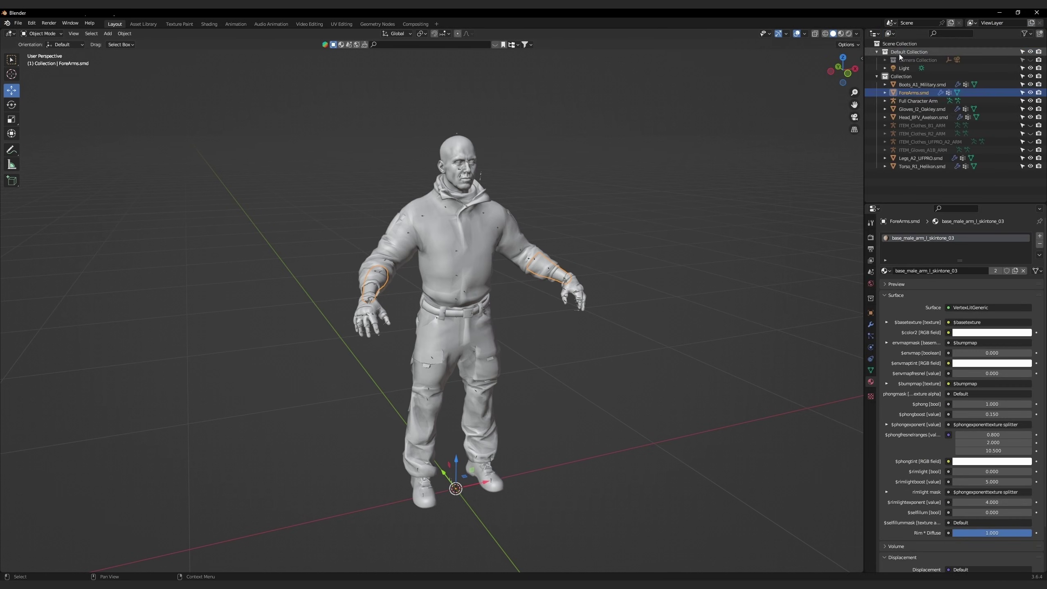
left_click(680, 82)
left_click(18, 22)
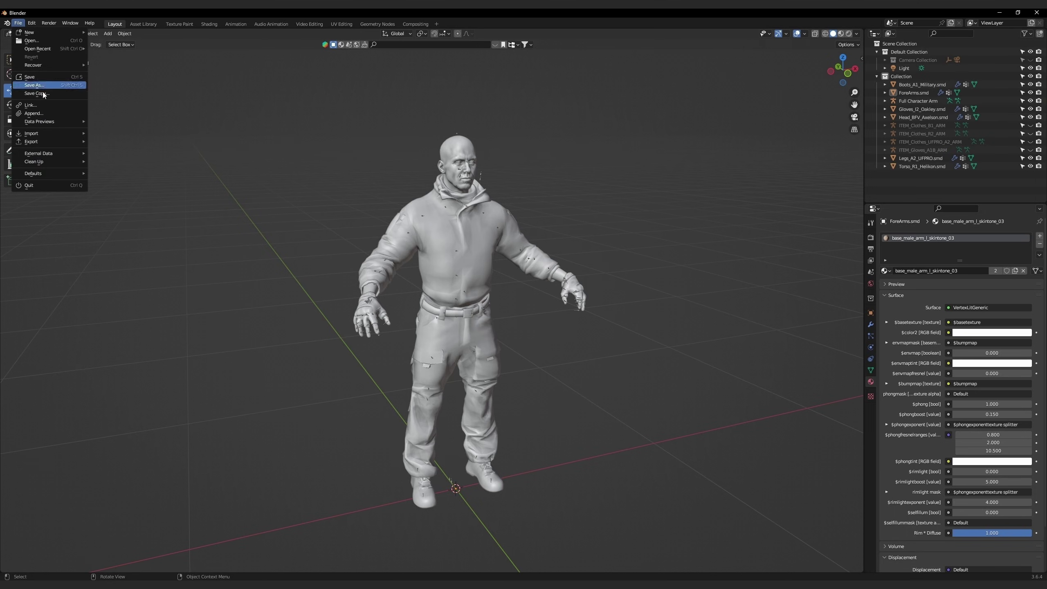
Step: Unpack the 7 embedded files via External Data > Unpack Resources, using files in the current directory
mouse_move(51, 155)
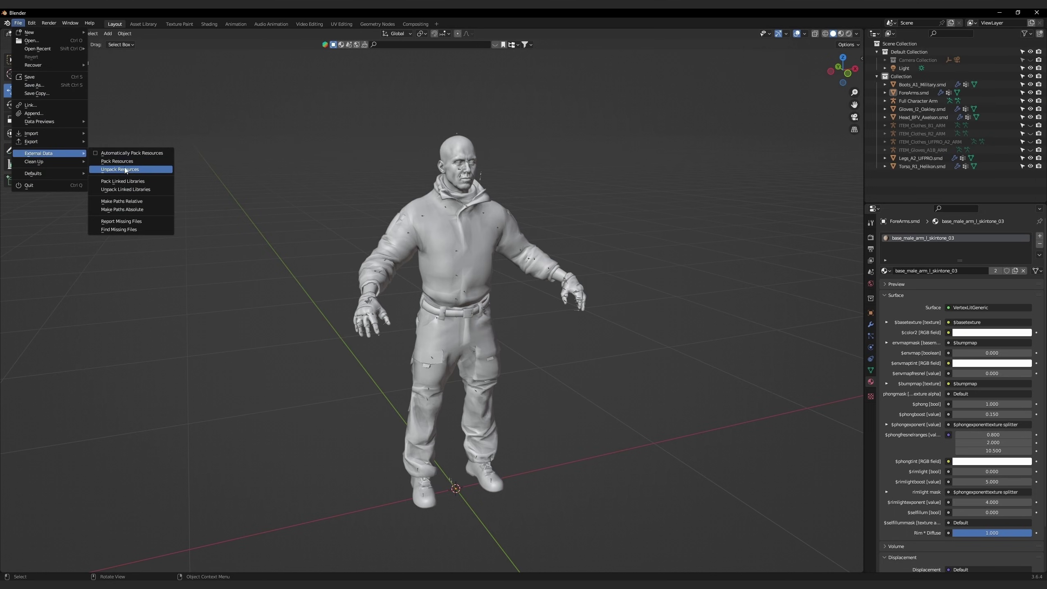
left_click(152, 170)
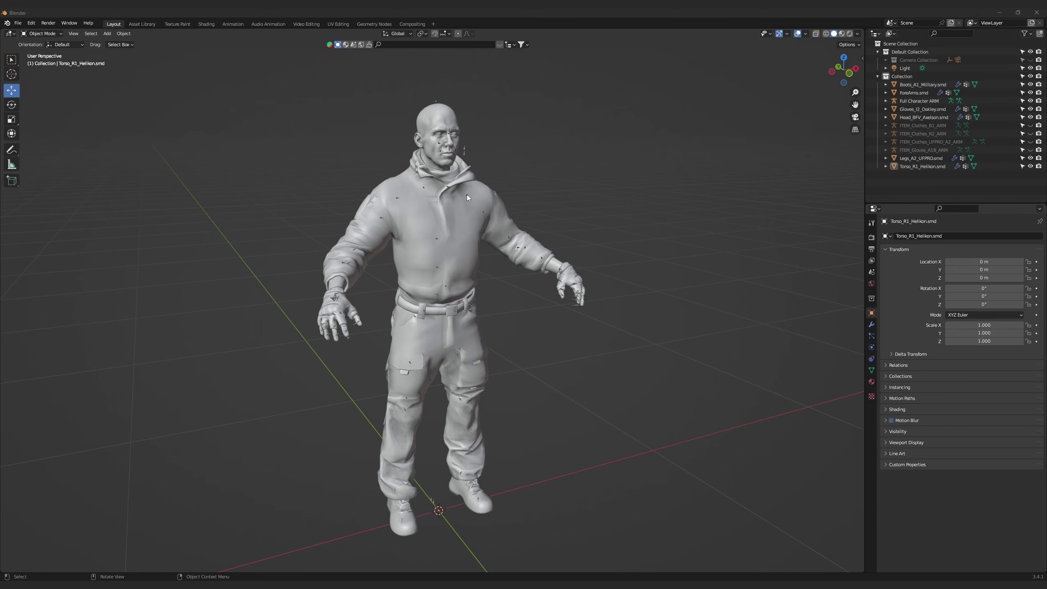
Step: Test-rotate the upper arm in Pose Mode, then inspect the torso's Armature modifier targeting ITEM_Clothes_R2_ARM
left_click(467, 195)
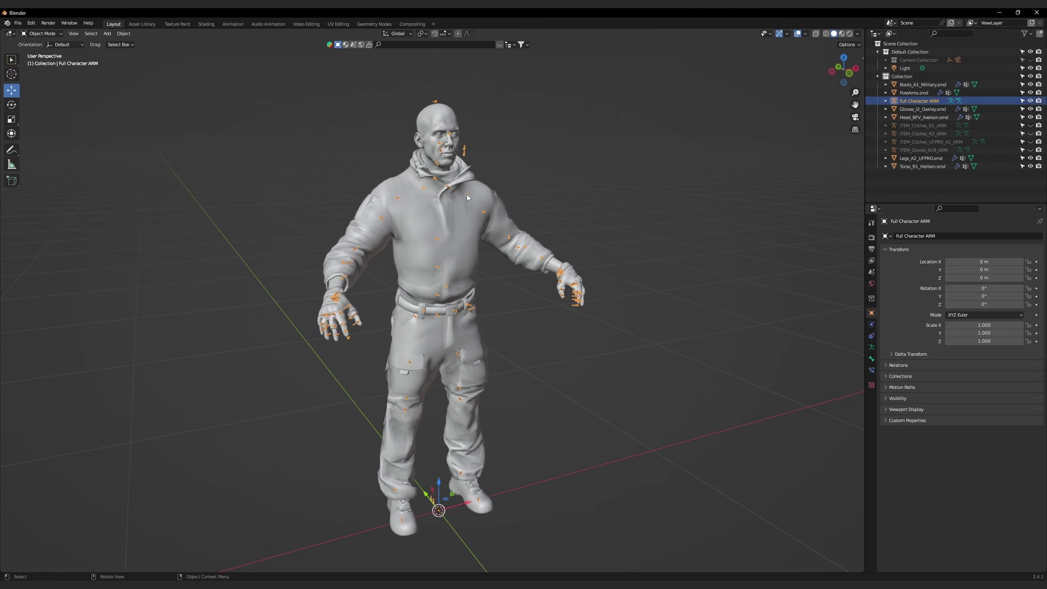
left_click(42, 34)
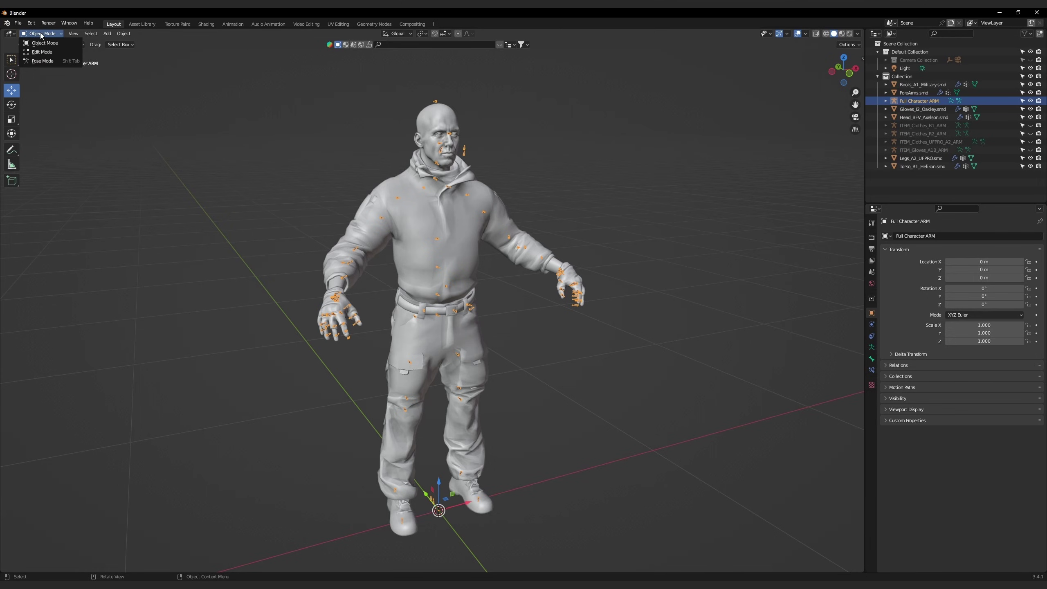
left_click(45, 61)
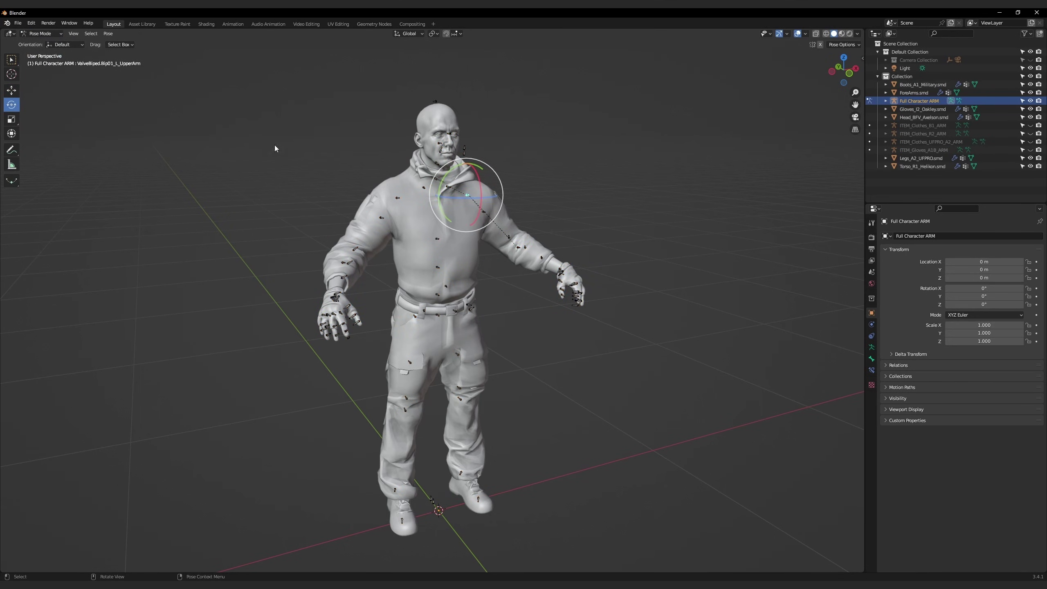
left_click_drag(465, 181, 482, 169)
key("ctrl+Tab")
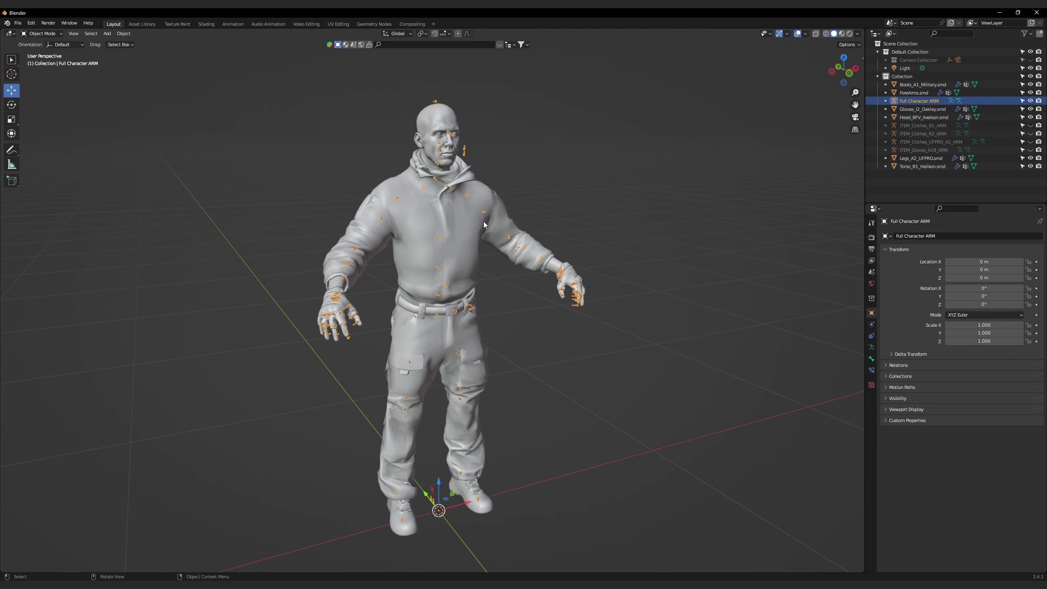
left_click(469, 236)
left_click(872, 325)
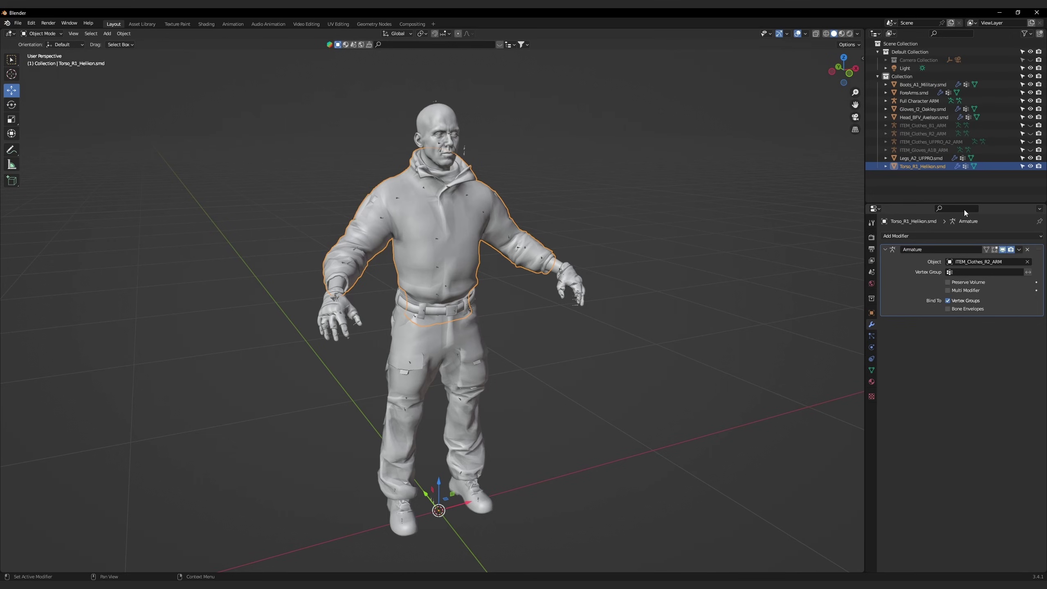
Step: Retarget Torso_R3_Helleon.smd's Armature modifier to Full Character ARM and test an upper-arm rotation
left_click(969, 261)
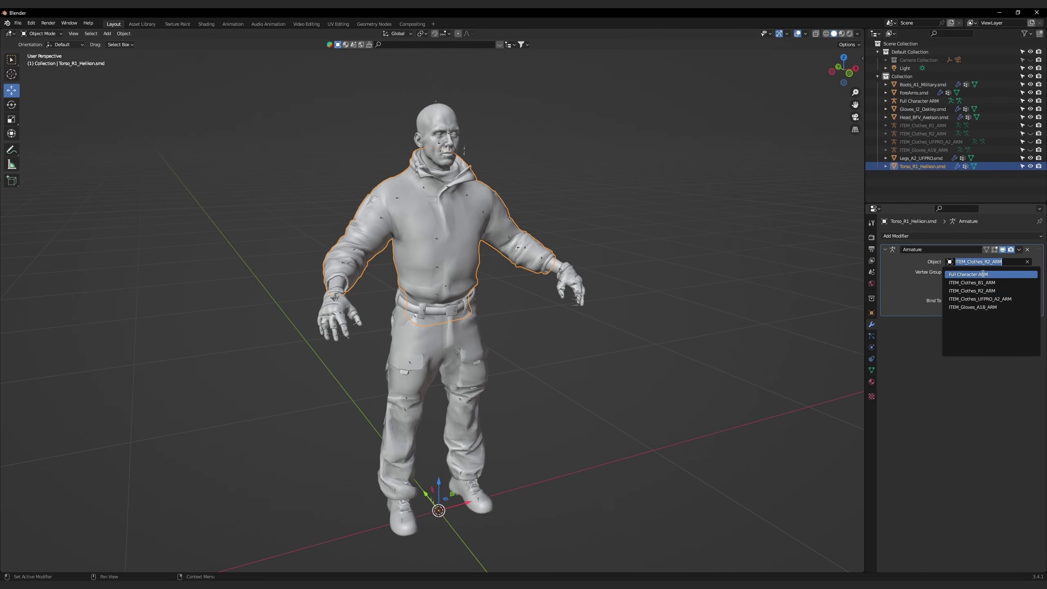
left_click(983, 274)
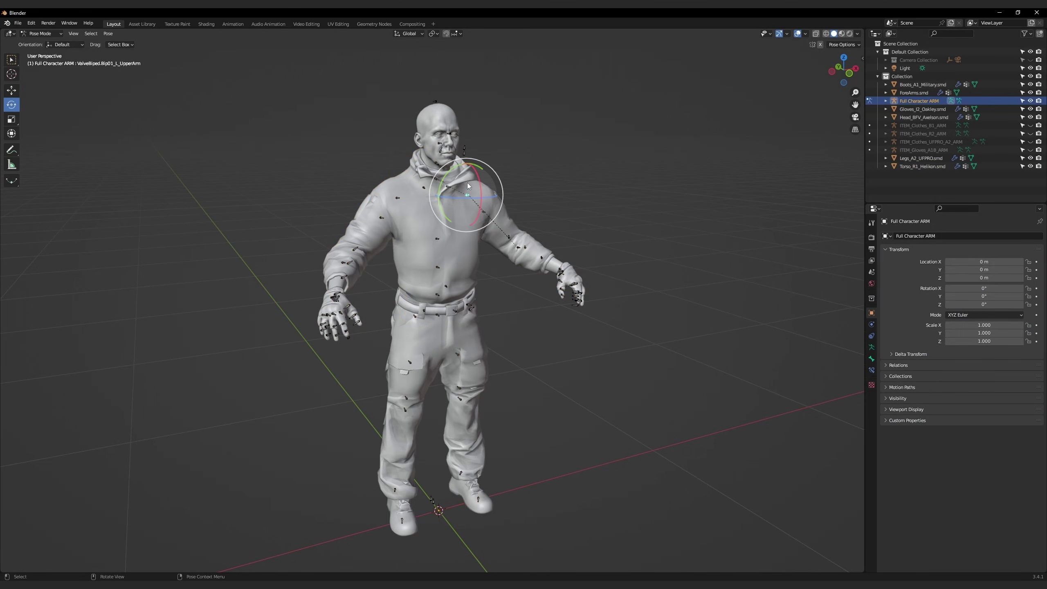
left_click_drag(467, 183, 485, 166)
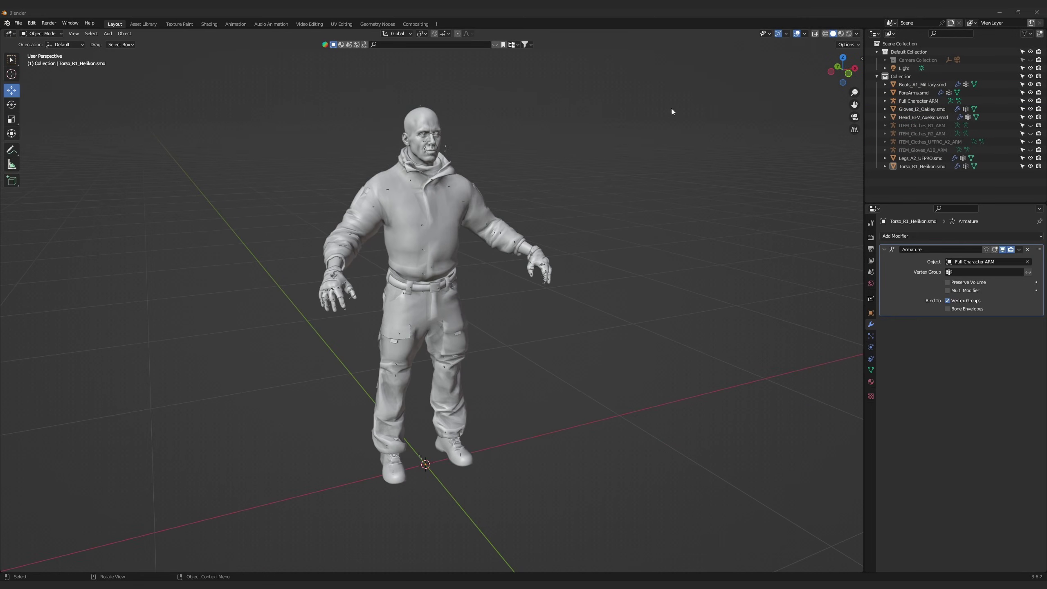
Step: With X-Ray on, copy the torso's Armature modifier to all selected character meshes via Ctrl+L
key("alt+z")
left_click_drag(213, 76, 672, 530)
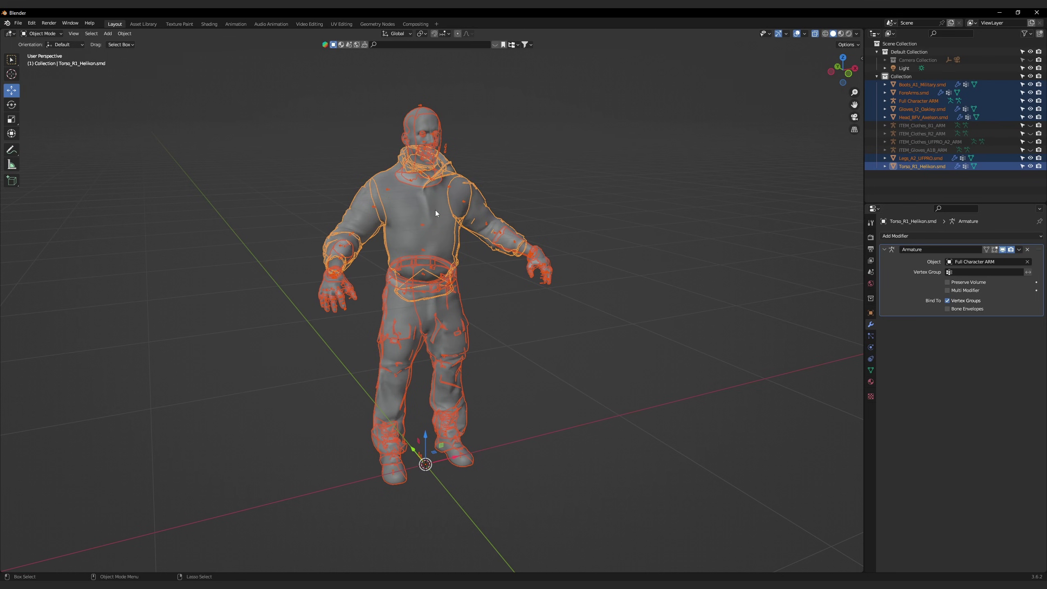
key("ctrl+l")
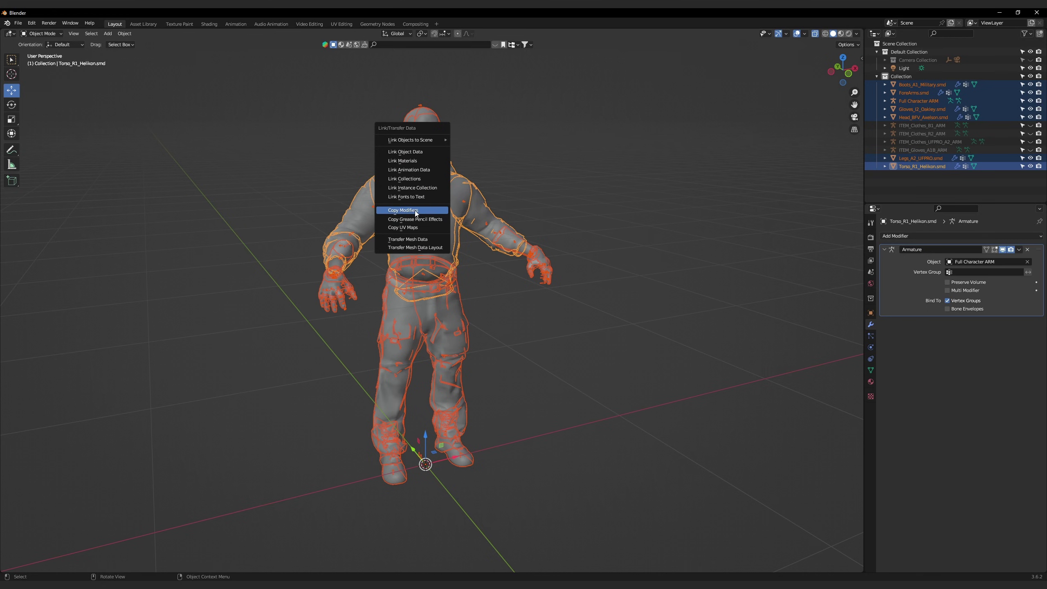
left_click(432, 210)
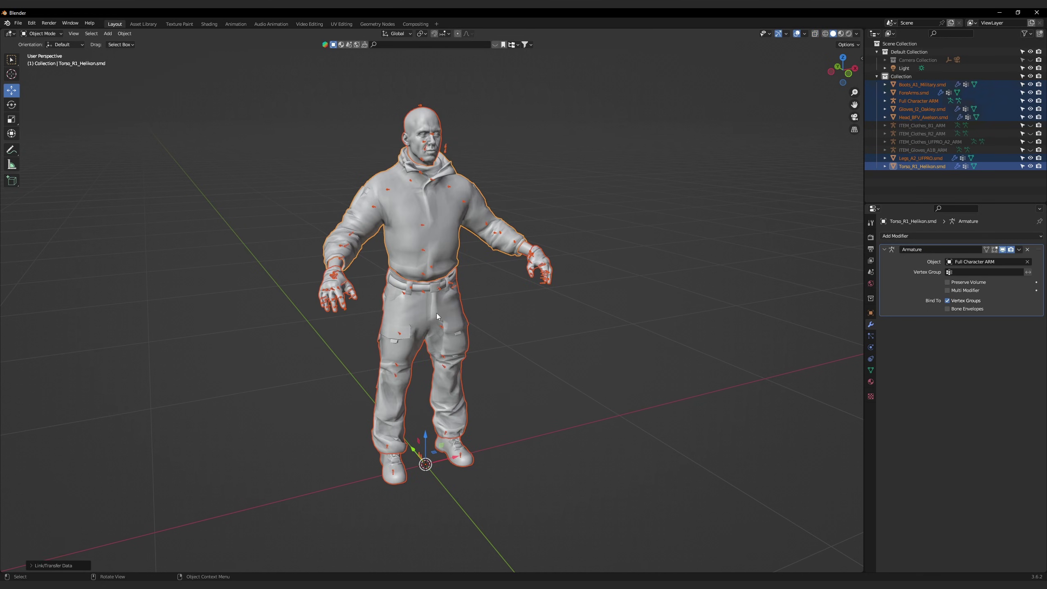
Step: Check the legs, gloves, forearms, head and torso each carry the Armature modifier, then deselect all
left_click(450, 312)
left_click(544, 256)
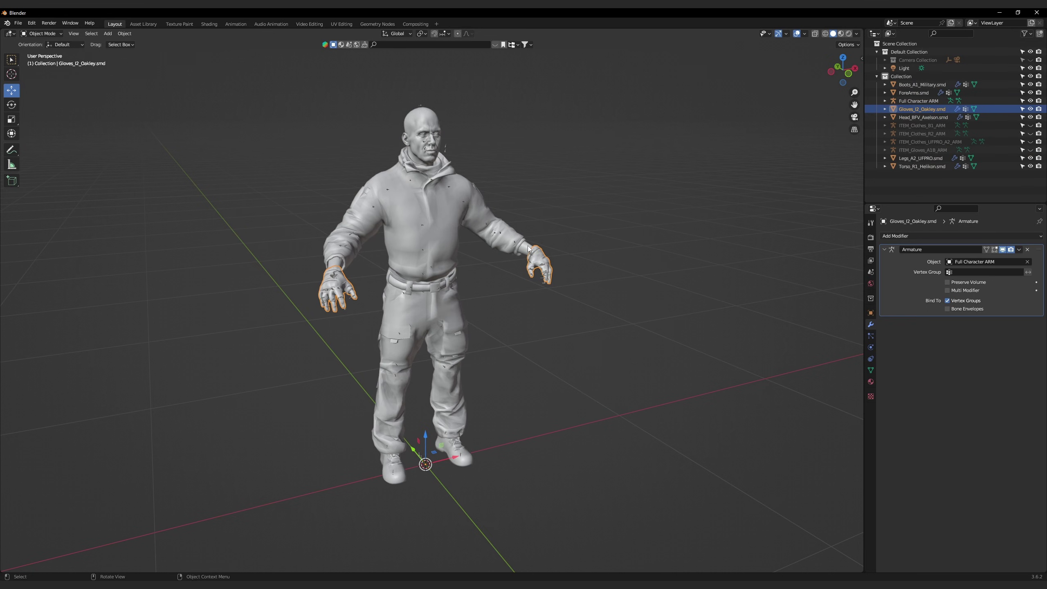
left_click(530, 248)
left_click(429, 118)
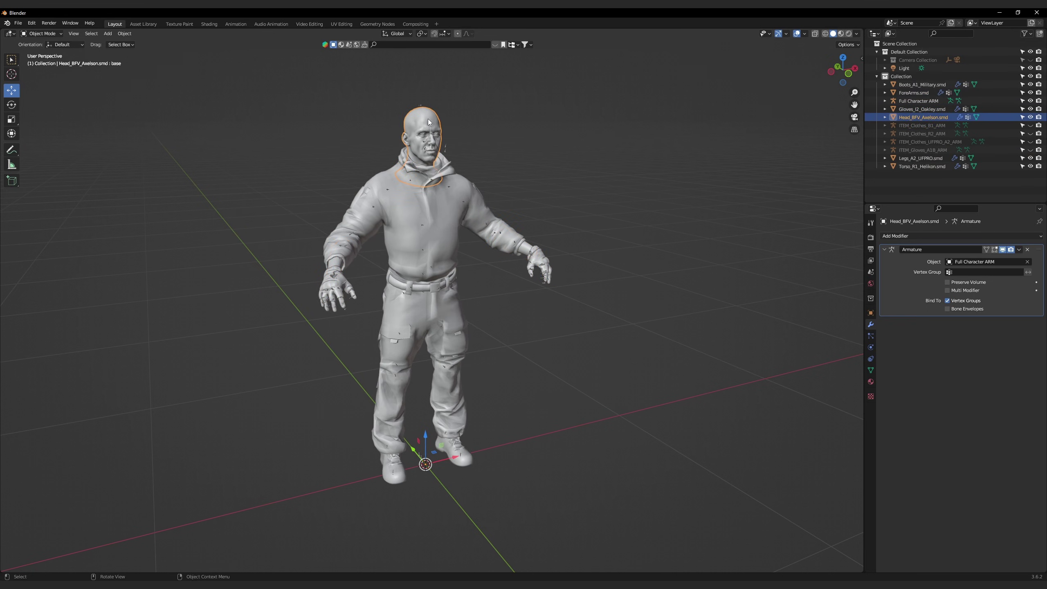
left_click(437, 239)
left_click(585, 356)
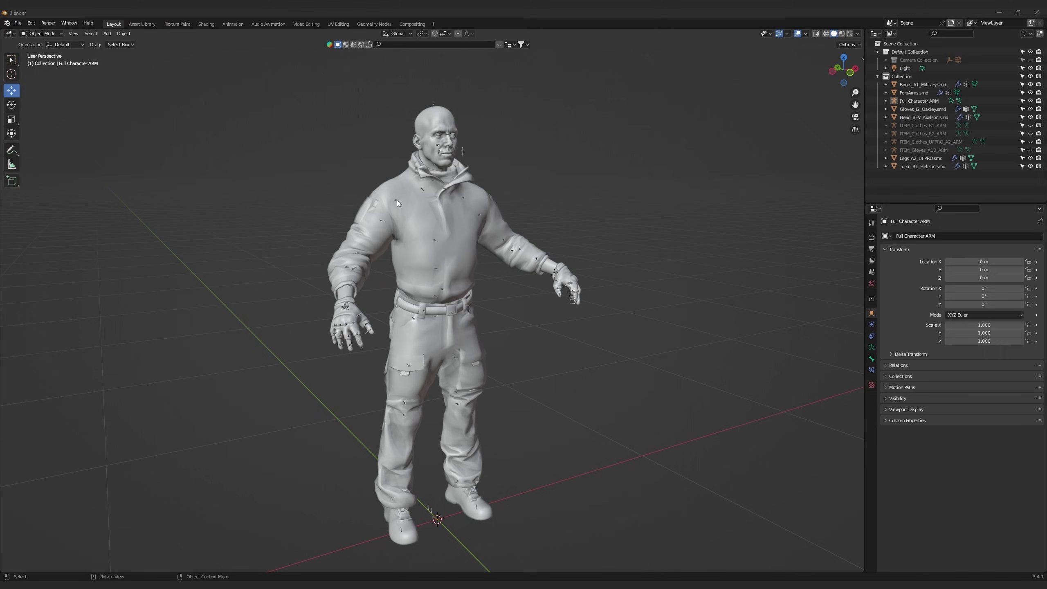
Step: In Pose Mode, lower the upper arm and test bending Spine1, cancelling back to upright
left_click(397, 201)
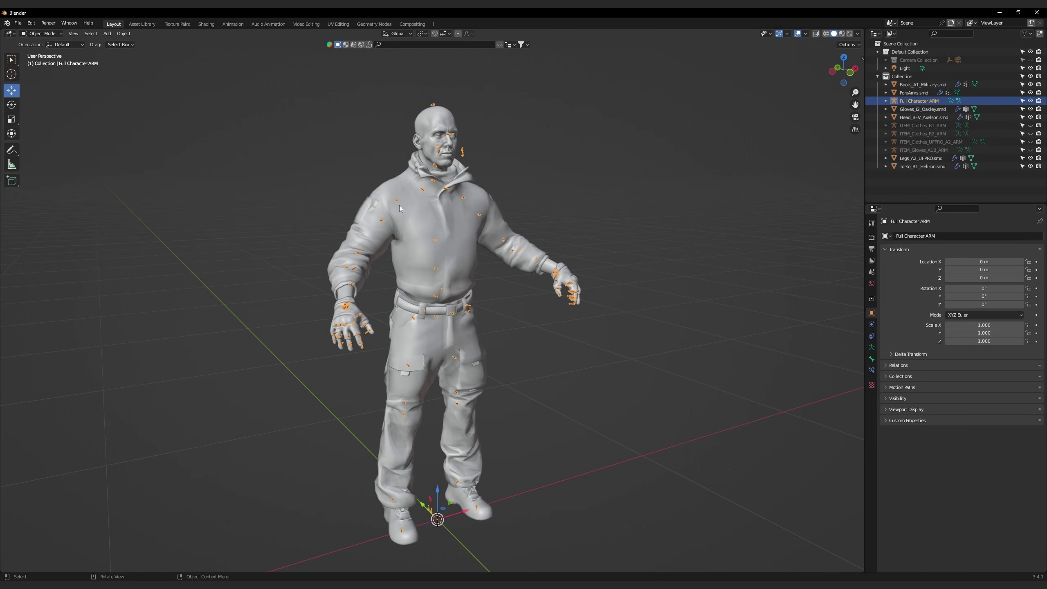
left_click(40, 33)
left_click(40, 58)
left_click(389, 207)
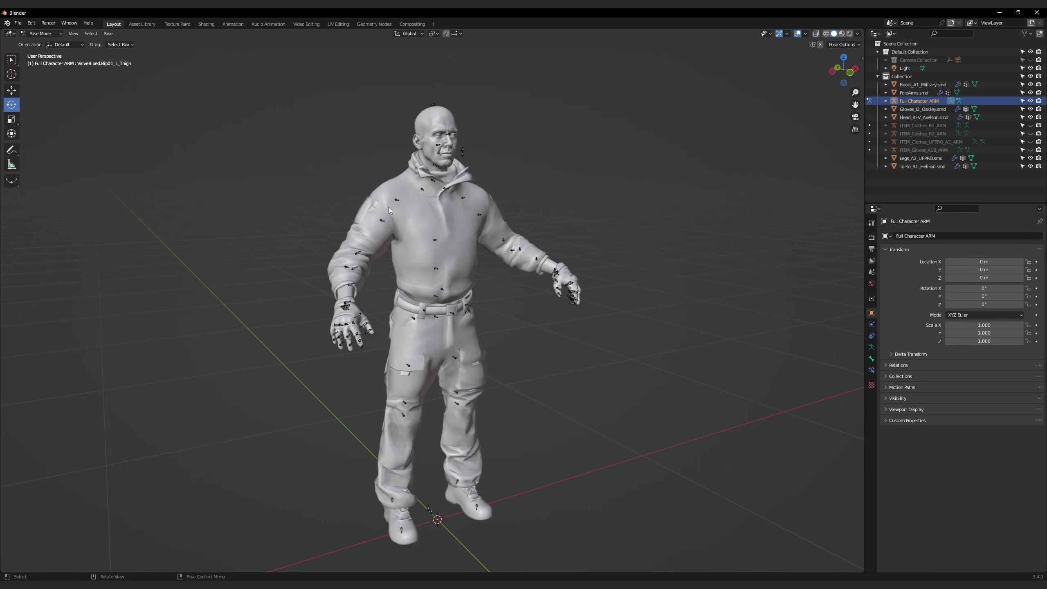
key("r")
key("r")
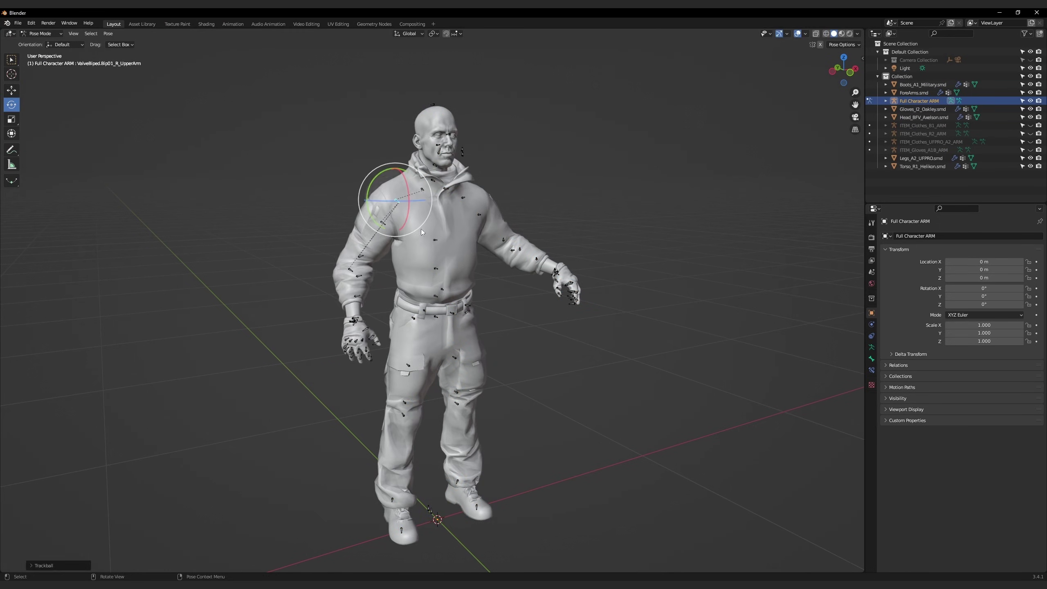
left_click(437, 268)
left_click(438, 268)
key("r")
key("r")
key("Escape")
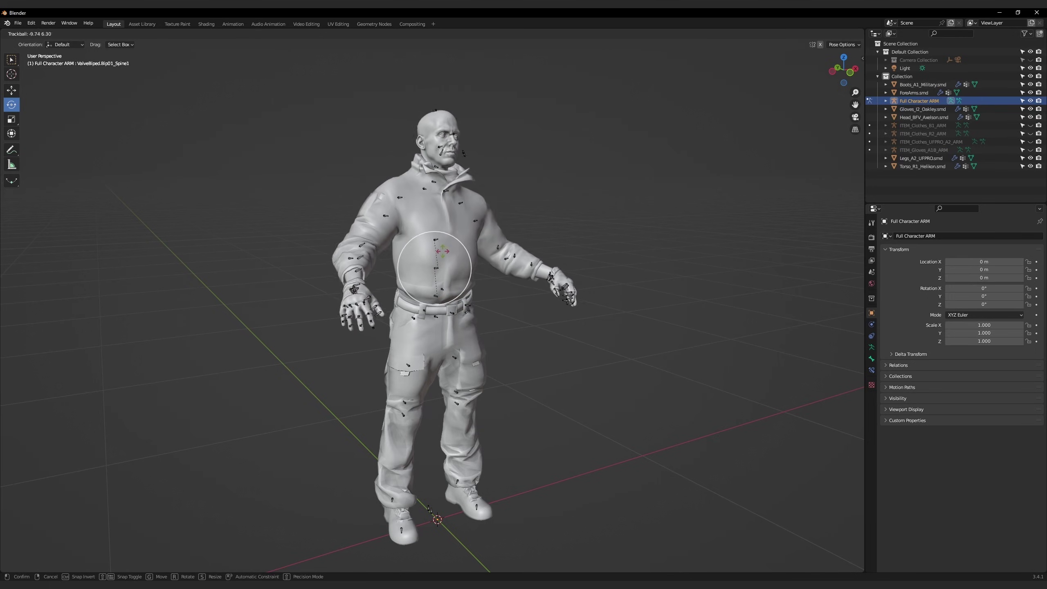
Step: Test the R_Thigh and R_Calf bones' deformation from a side view, undoing the calf bend
left_click(419, 321)
left_click_drag(418, 321, 424, 316)
key("ctrl+z")
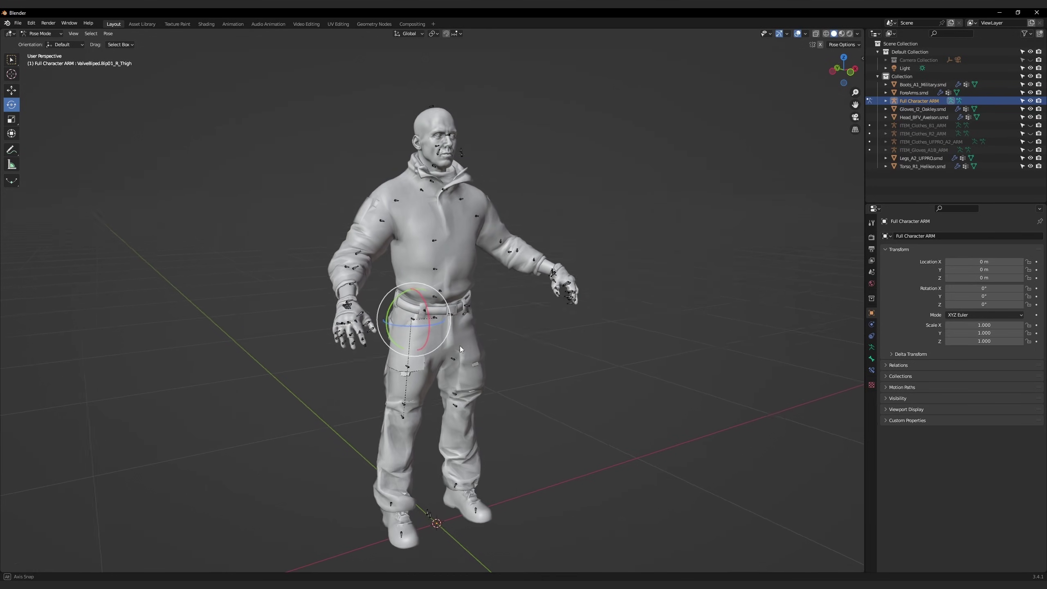
middle_click_drag(460, 346, 483, 341)
left_click(404, 434)
left_click_drag(404, 434, 395, 414)
key("ctrl+z")
middle_click_drag(395, 415, 428, 314)
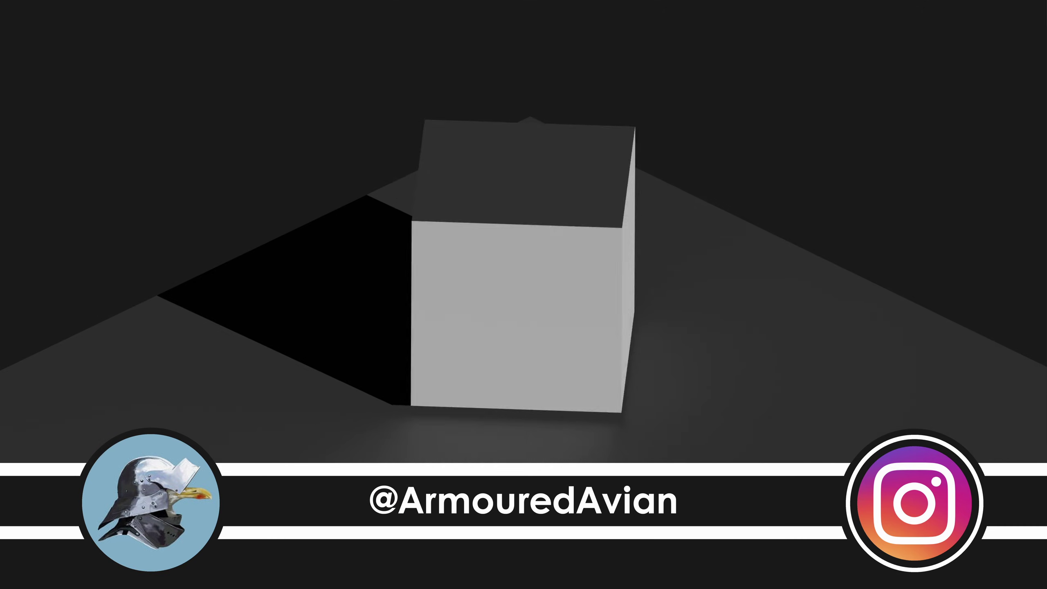